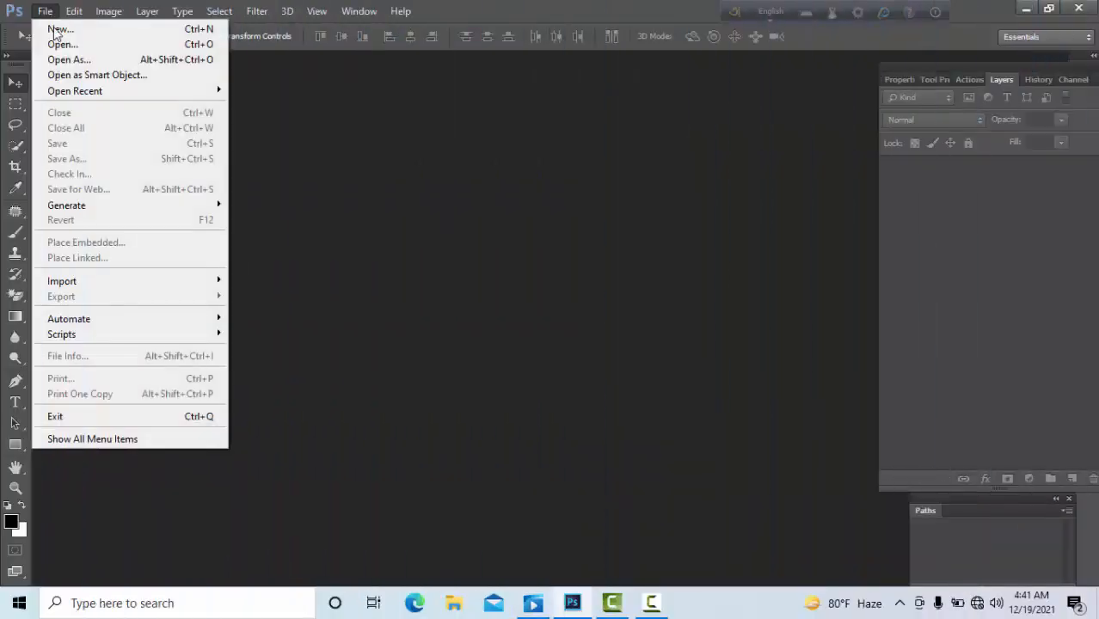
# Create a new RGB document 10 inches wide and 10 inches high at 300 pixels/inch.
pyautogui.click(56, 30)
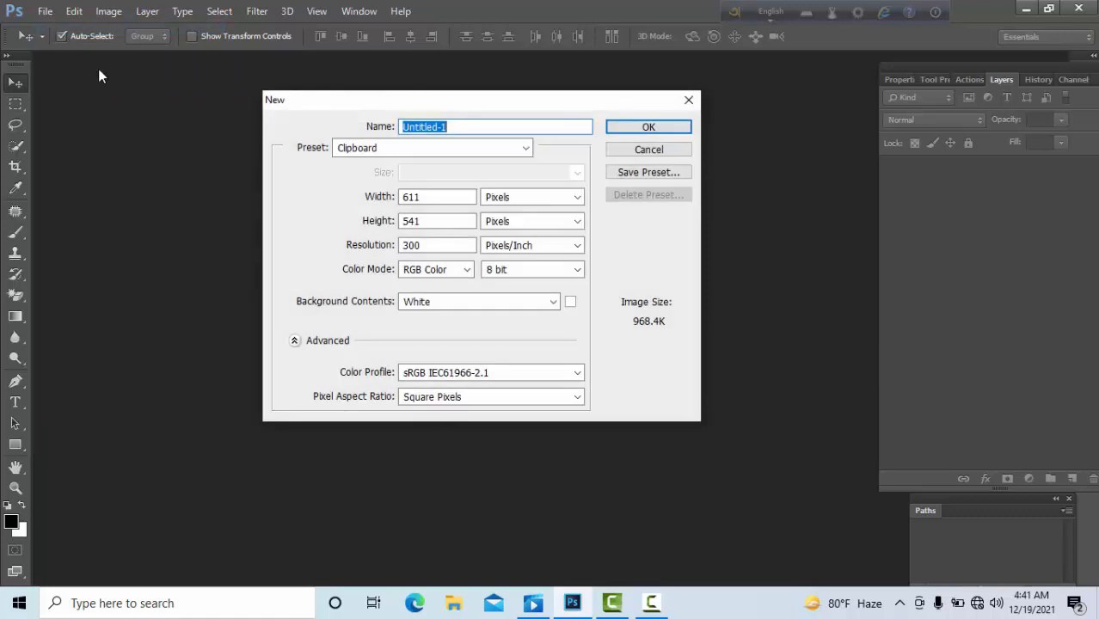
pyautogui.click(525, 203)
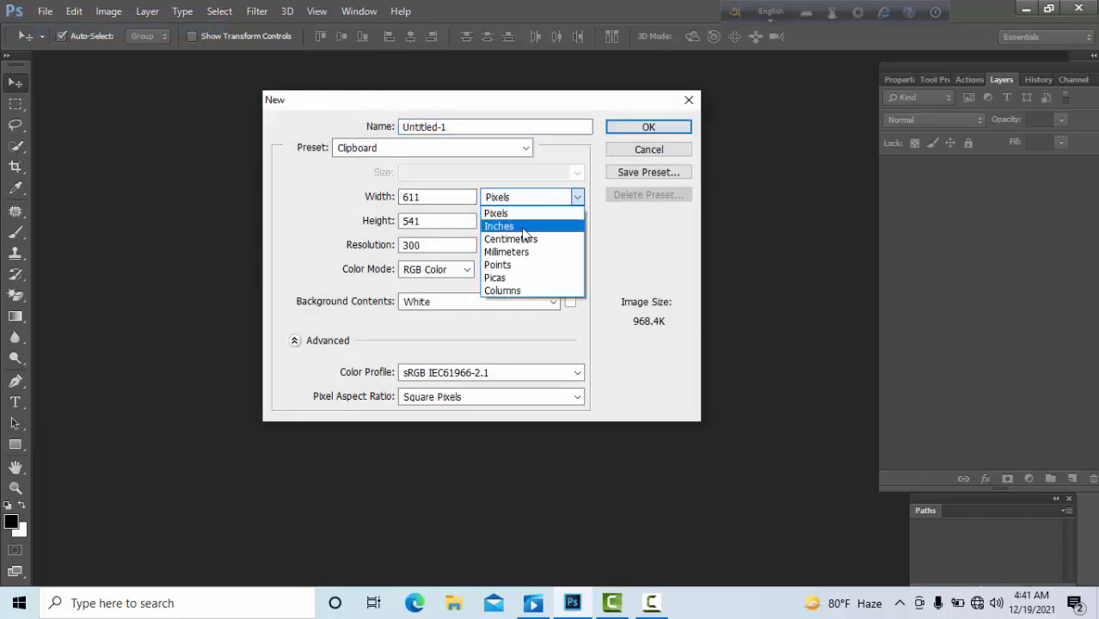
pyautogui.click(516, 223)
pyautogui.hotkey('shift', 'Tab')
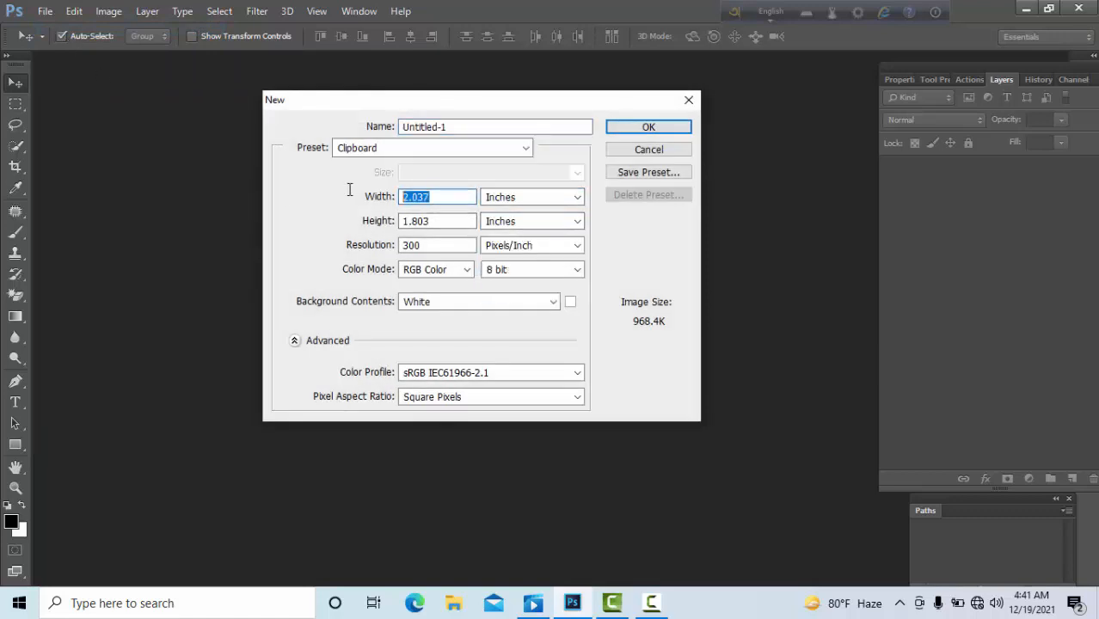
pyautogui.write('10')
pyautogui.press('Tab')
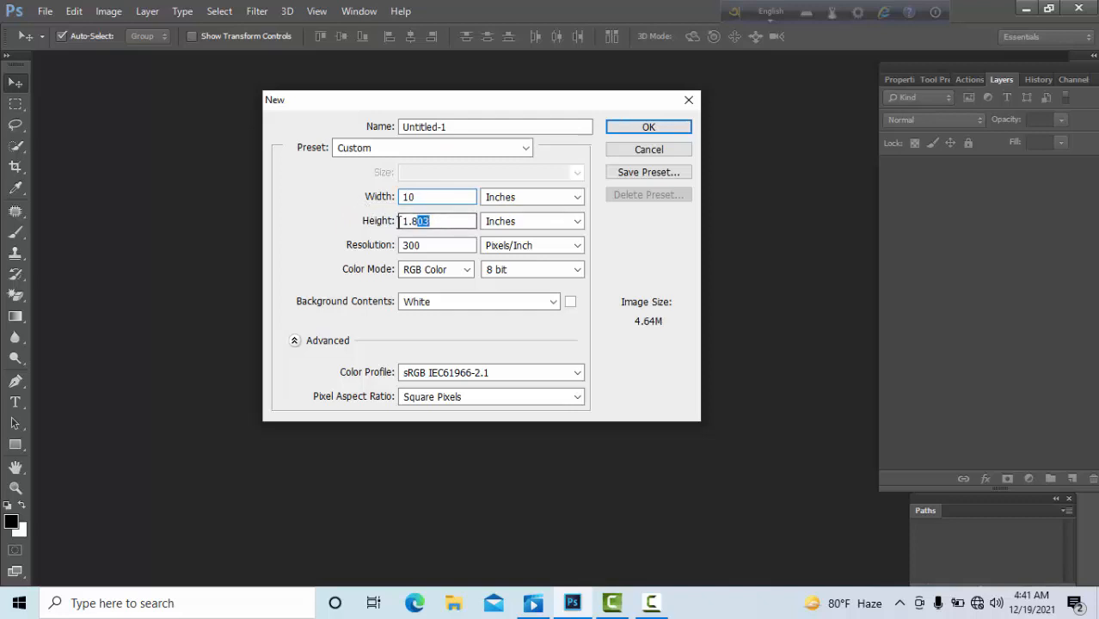
pyautogui.write('10')
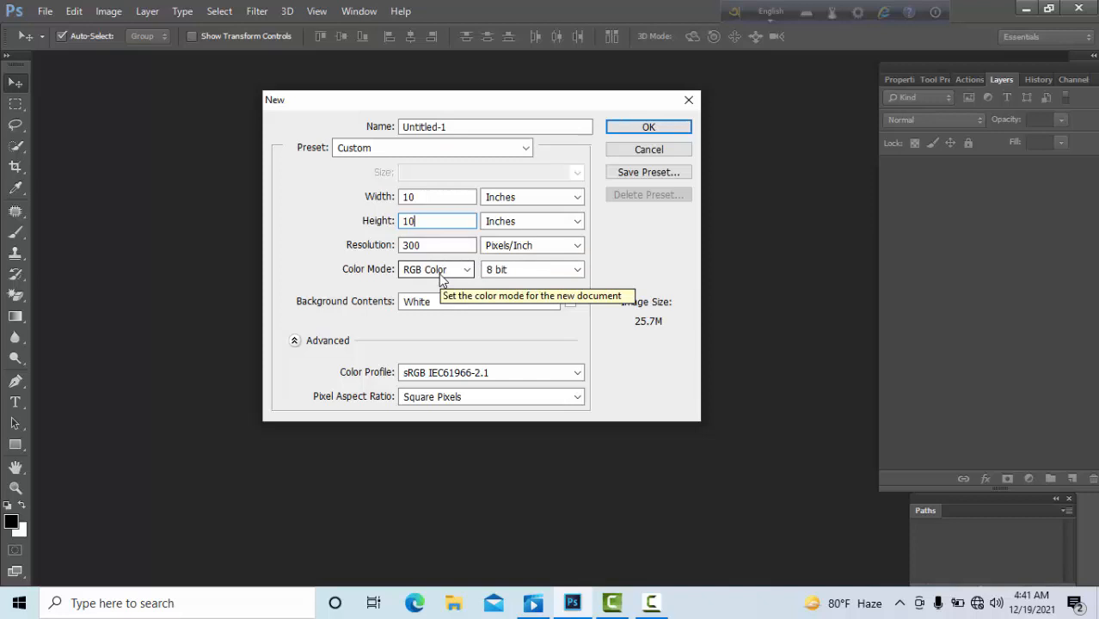
pyautogui.click(622, 126)
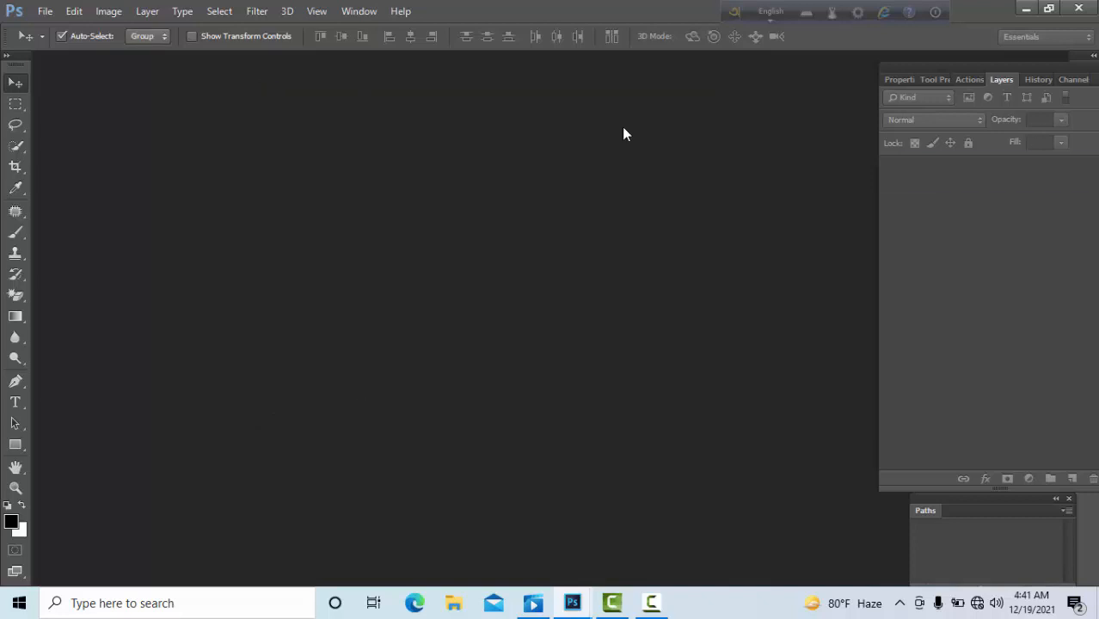
pyautogui.moveTo(209, 59); pyautogui.dragTo(402, 62)
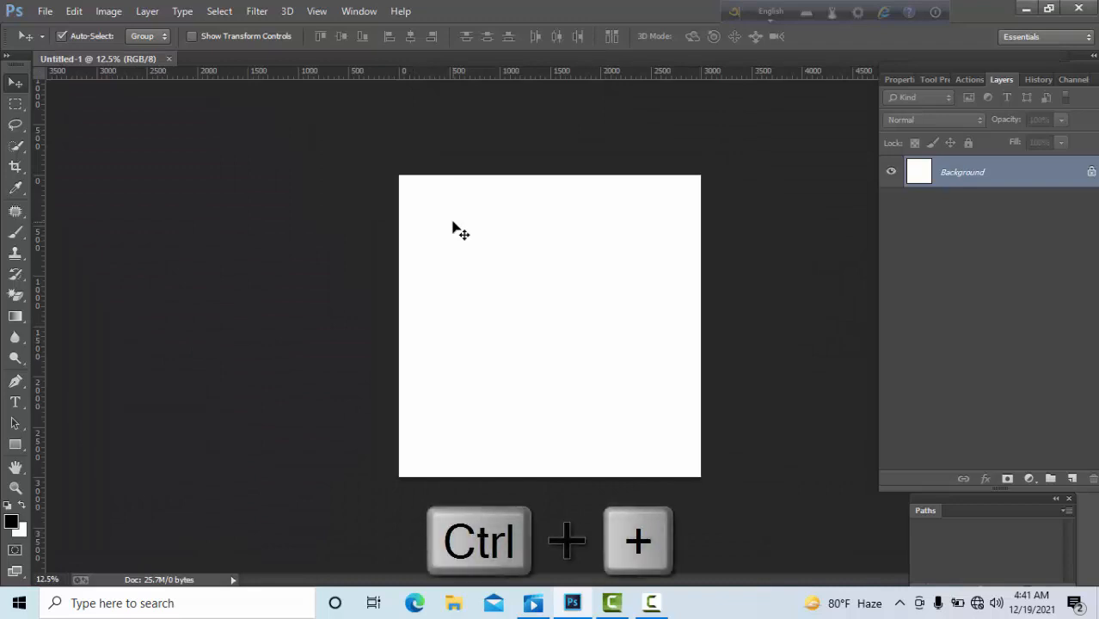
# Add the text "V S" to the left part of the canvas in black 32 pt Ethnocentric.
pyautogui.hotkey('ctrl', '+')
pyautogui.hotkey('ctrl', '+')
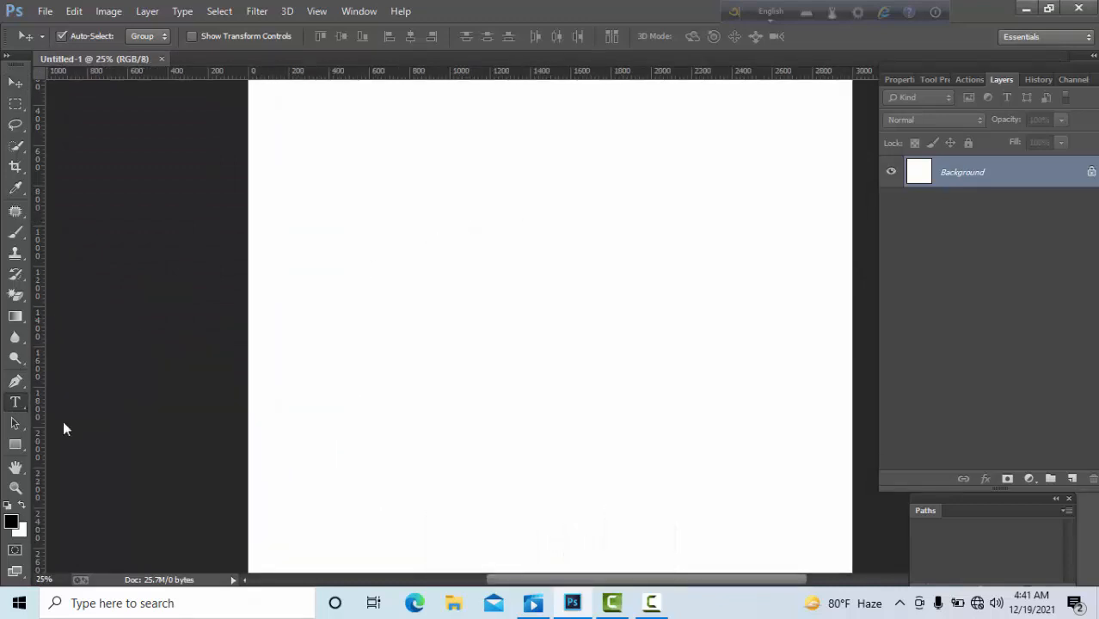
pyautogui.click(15, 402)
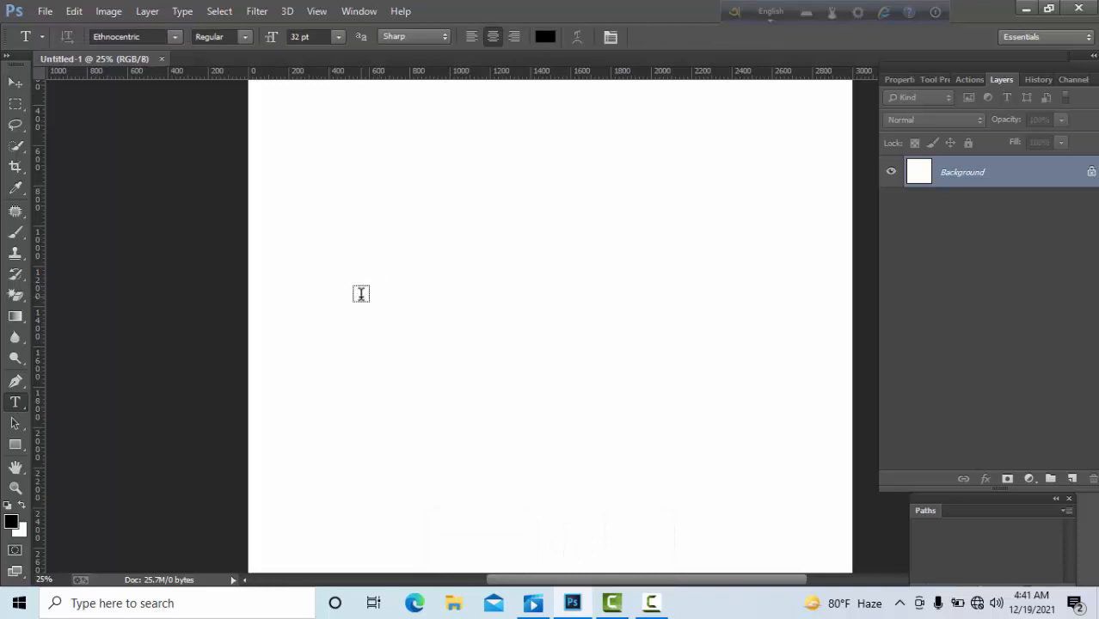
pyautogui.click(362, 295)
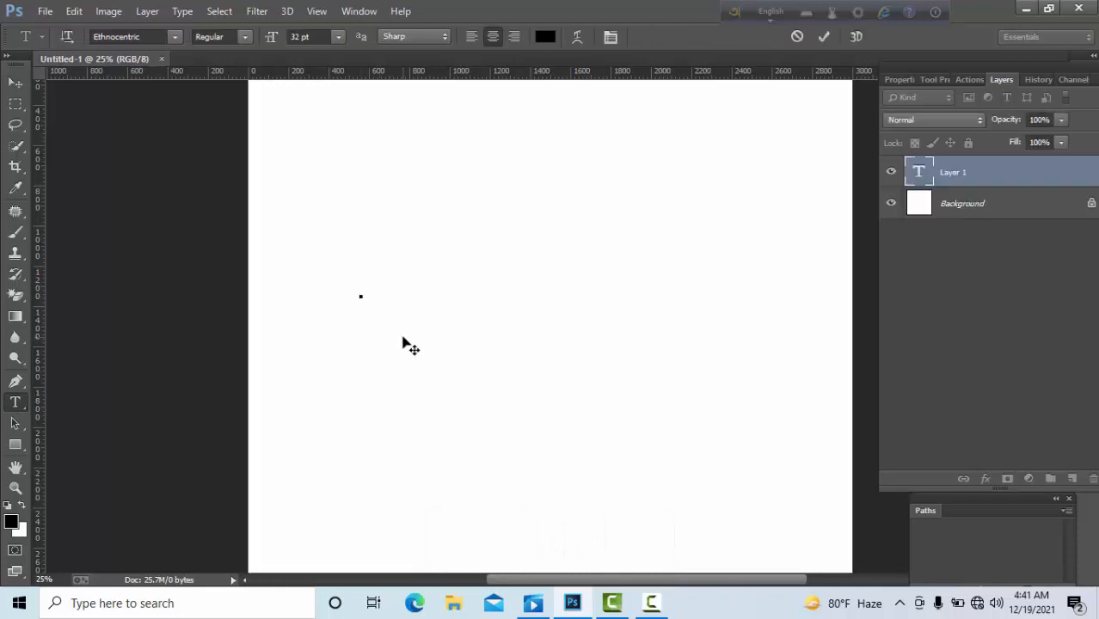
pyautogui.write('VS')
pyautogui.click(14, 85)
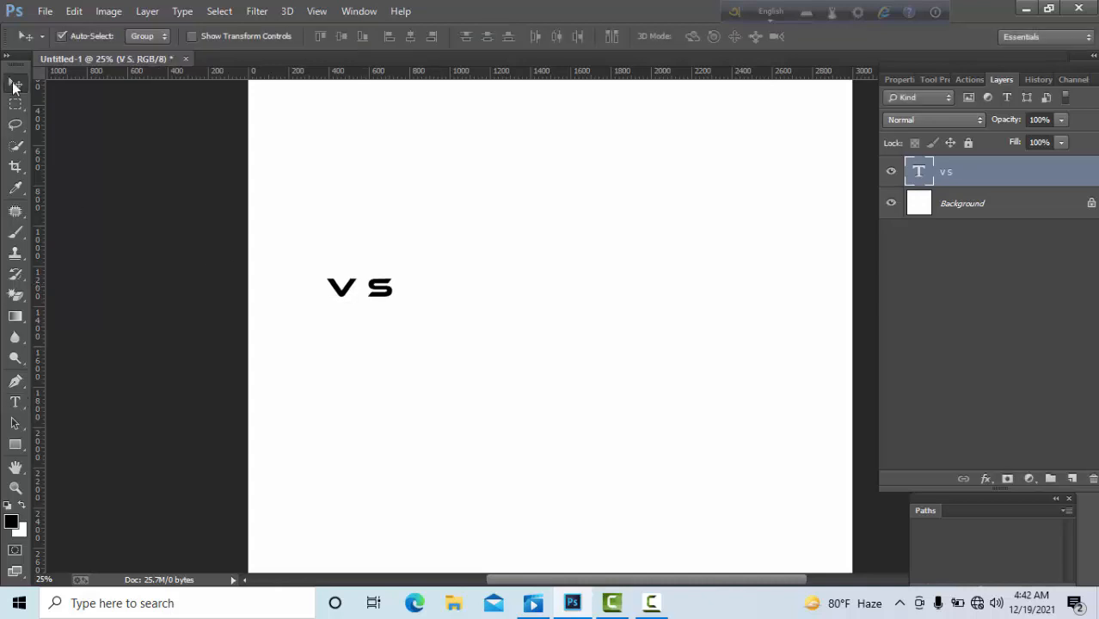
# Enlarge the V S text with Free Transform to about 2900 px wide, spanning nearly the full canvas width.
pyautogui.hotkey('ctrl', 't')
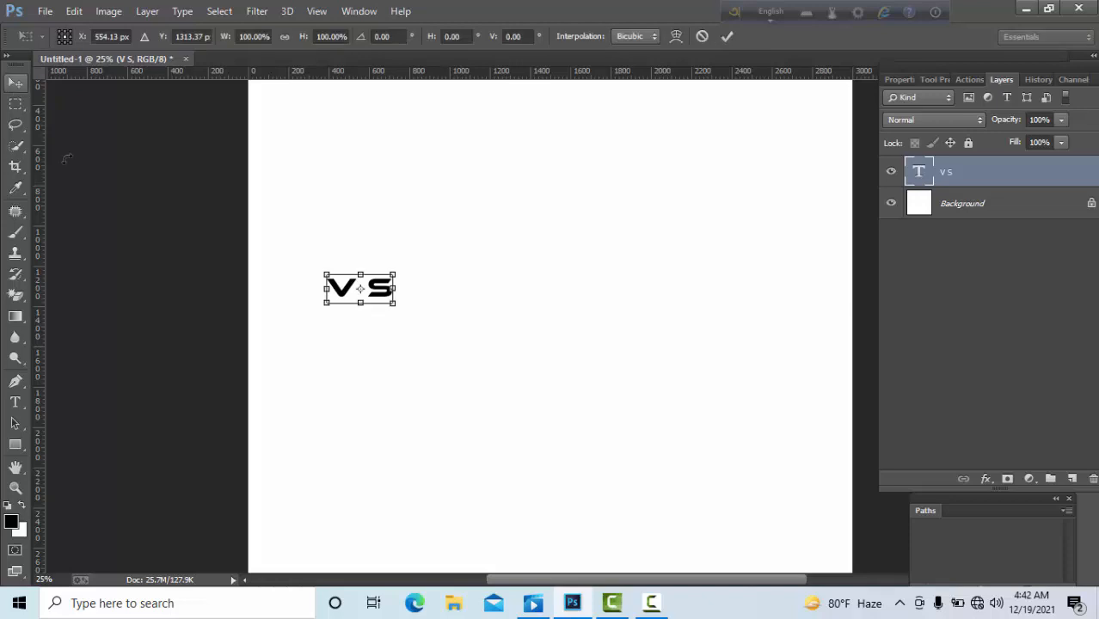
pyautogui.moveTo(400, 305); pyautogui.dragTo(582, 422)
pyautogui.moveTo(511, 296); pyautogui.dragTo(703, 334)
pyautogui.moveTo(821, 425); pyautogui.dragTo(803, 451)
pyautogui.moveTo(551, 459)
pyautogui.mouseDown()
pyautogui.moveTo(562, 488)
pyautogui.moveTo(568, 458)
pyautogui.mouseUp()
pyautogui.press('Return')
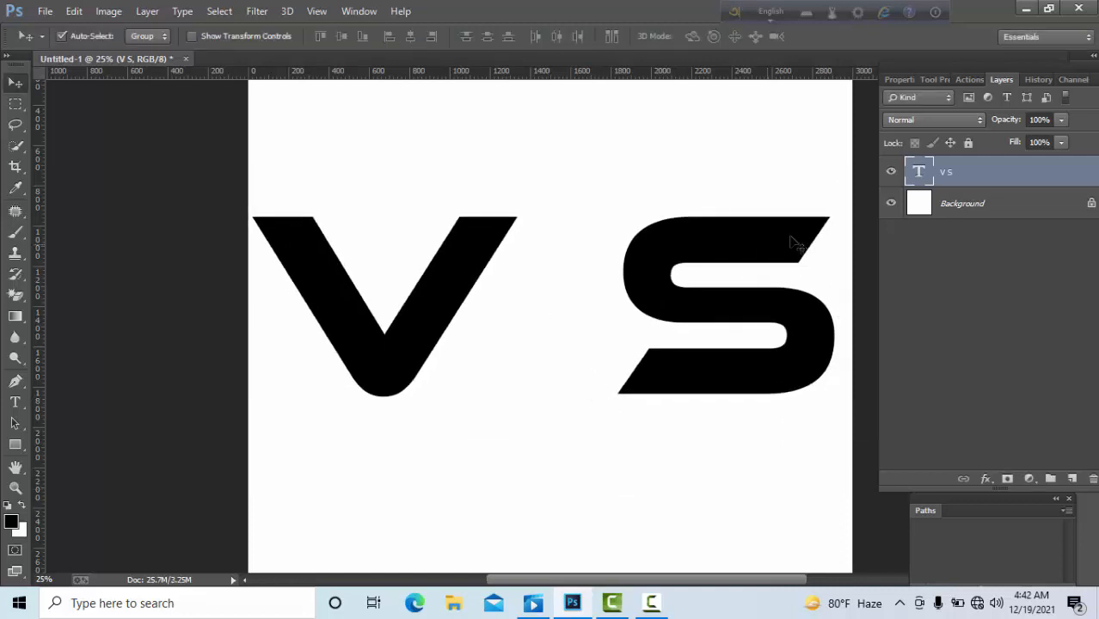
# Rasterize the V S text layer and copy the letter V onto its own layer.
pyautogui.rightClick(949, 174)
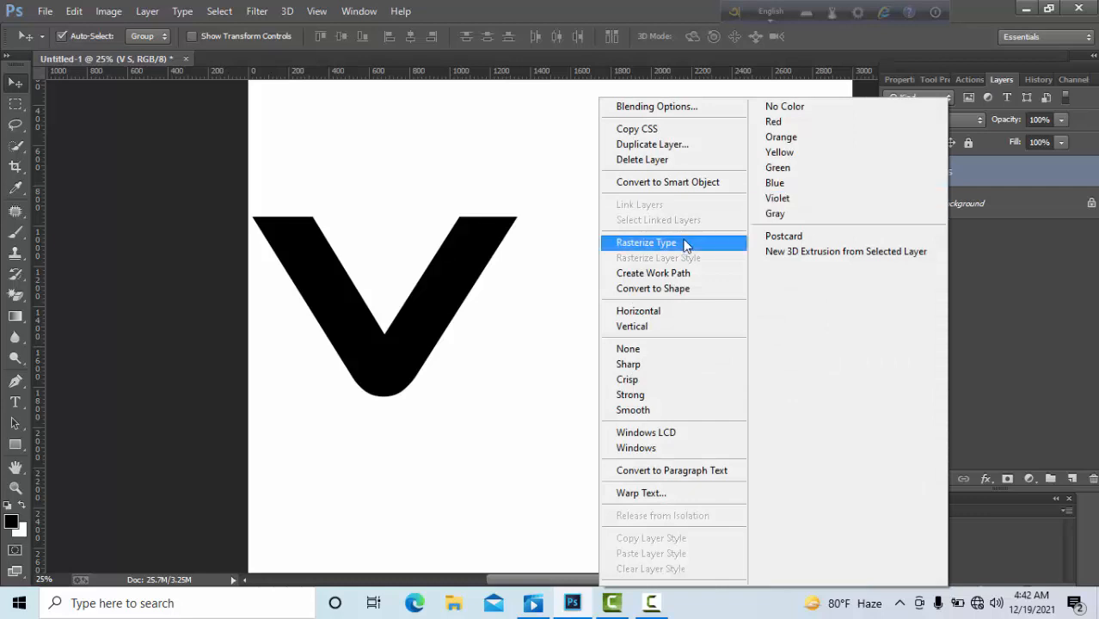
pyautogui.click(685, 245)
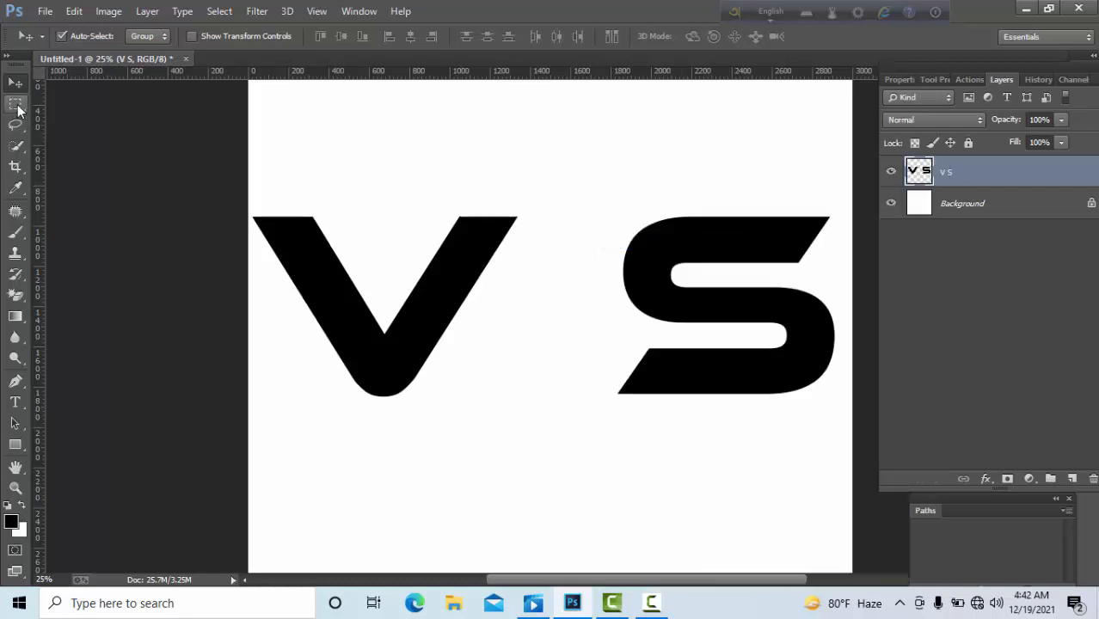
pyautogui.click(16, 105)
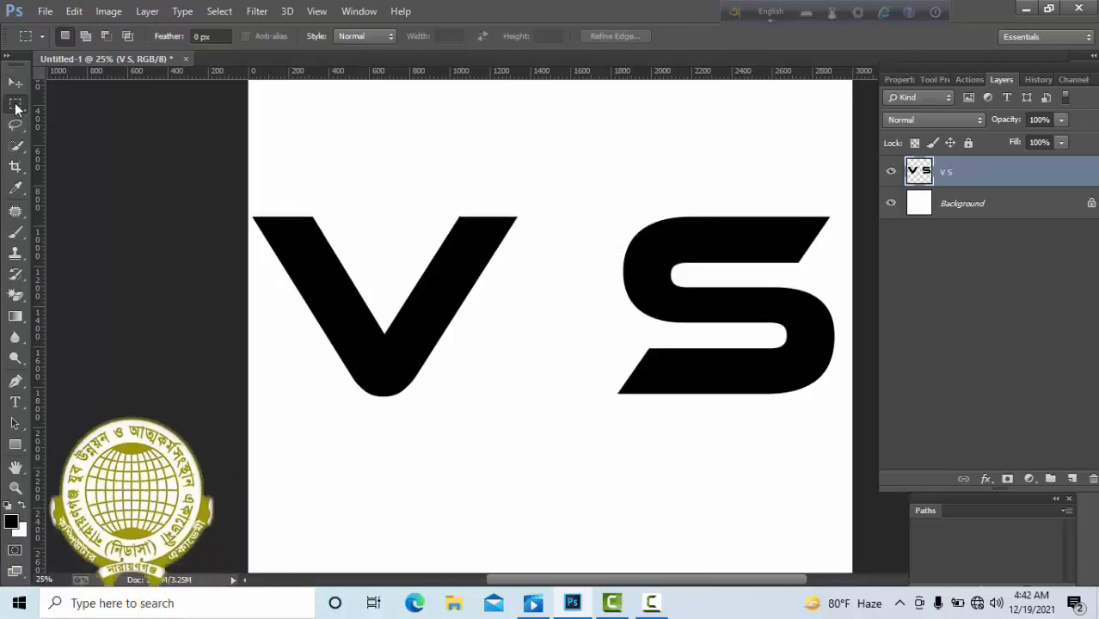
pyautogui.moveTo(244, 187); pyautogui.dragTo(532, 452)
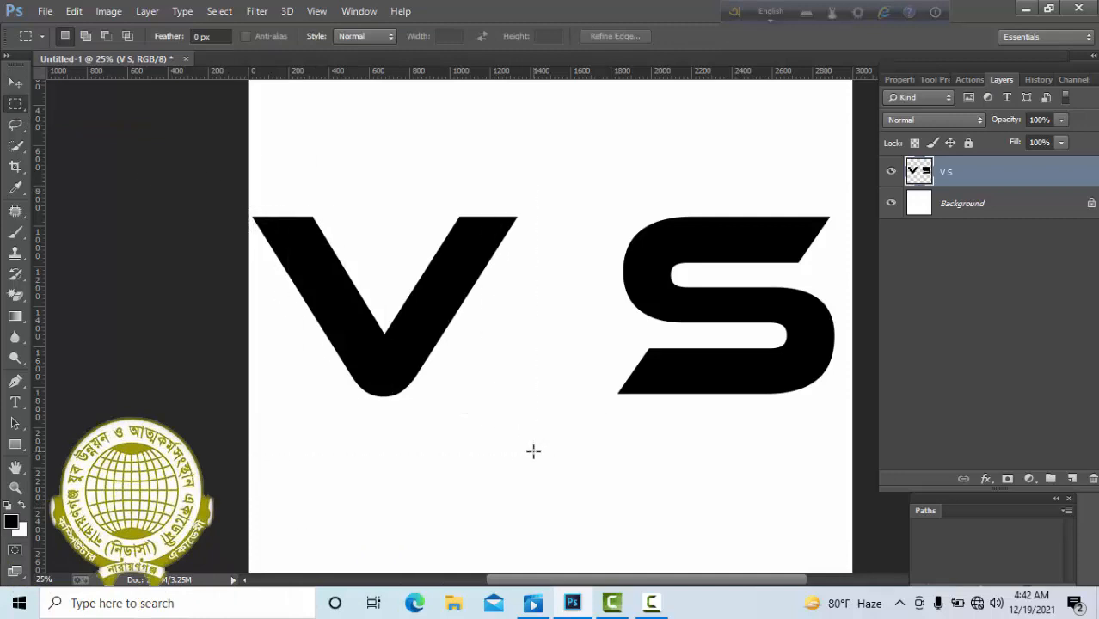
pyautogui.rightClick(435, 287)
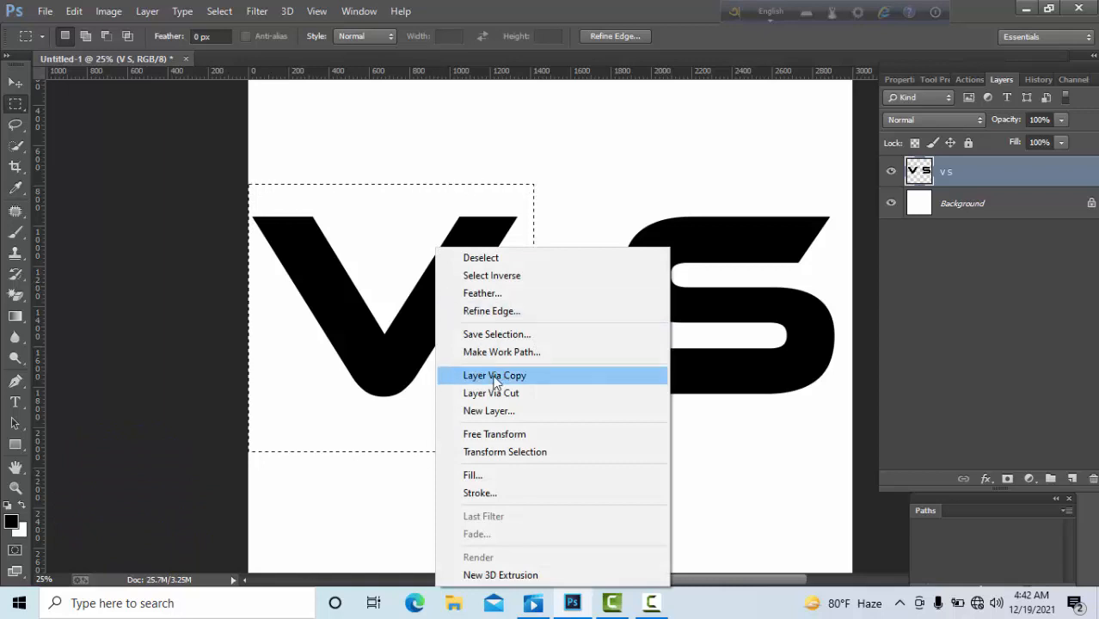
pyautogui.click(492, 376)
# Copy the letter S from the V S layer onto its own layer and delete the V S layer.
pyautogui.moveTo(589, 176); pyautogui.dragTo(848, 435)
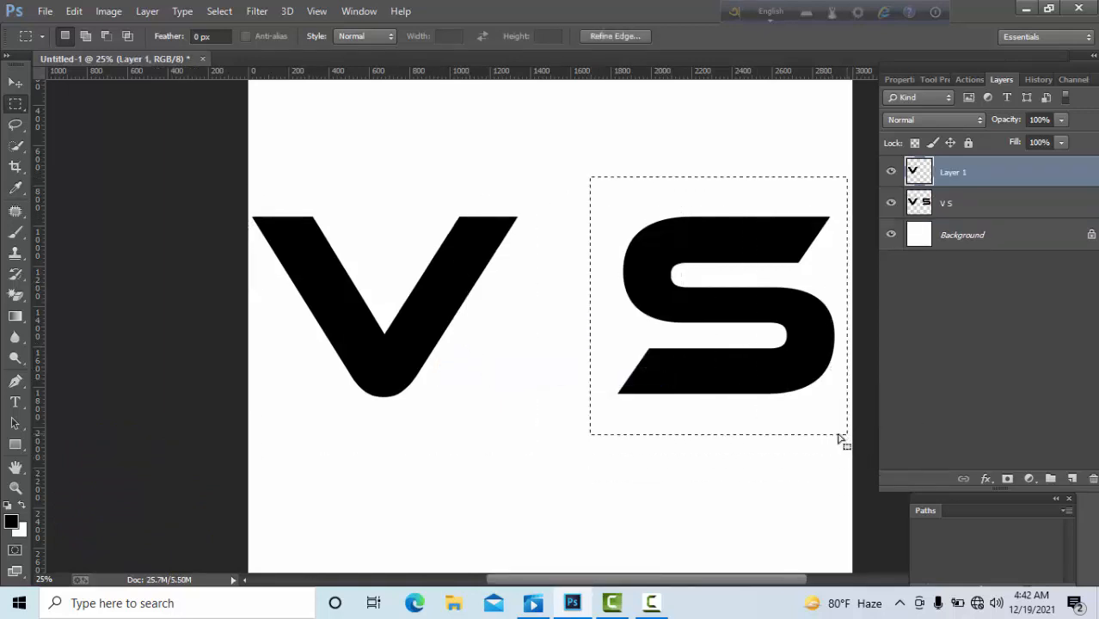
pyautogui.click(950, 205)
pyautogui.rightClick(688, 247)
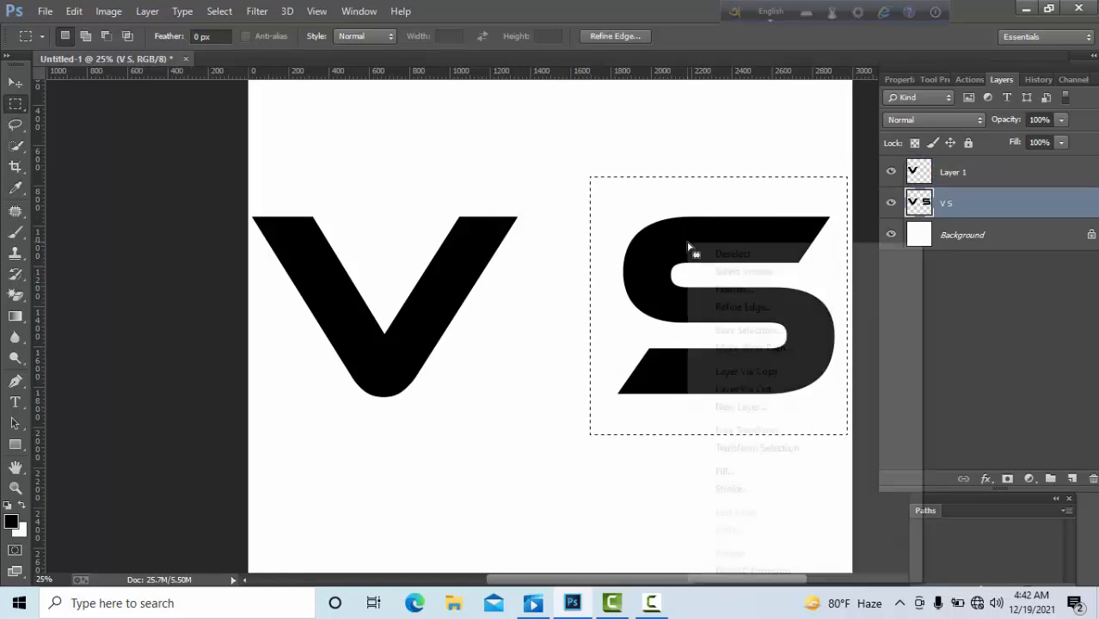
pyautogui.click(757, 374)
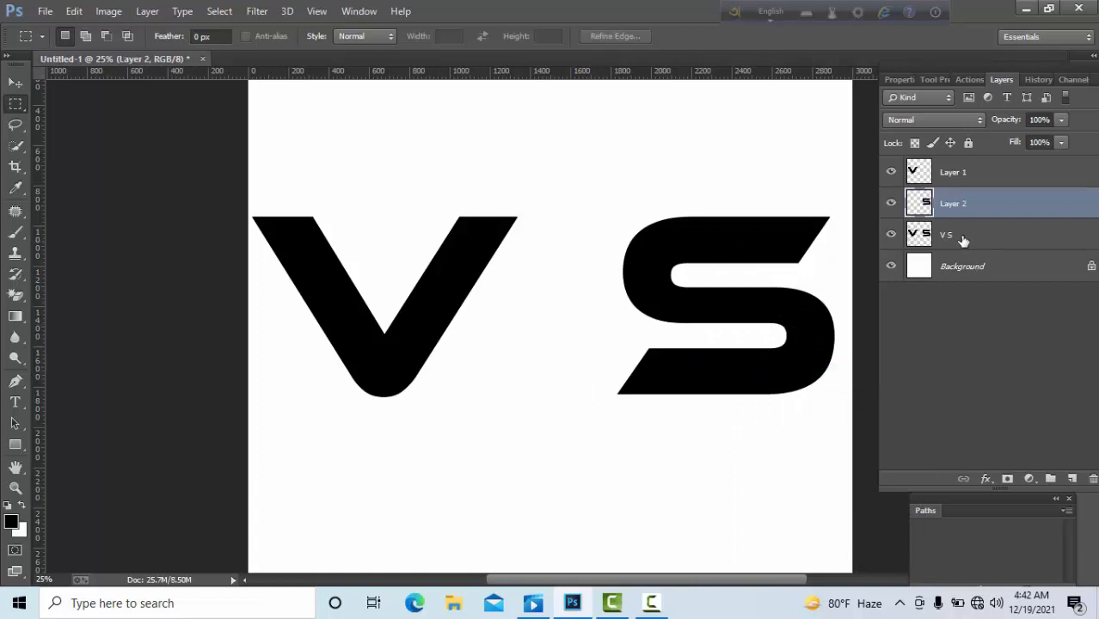
pyautogui.moveTo(960, 237); pyautogui.dragTo(1093, 478)
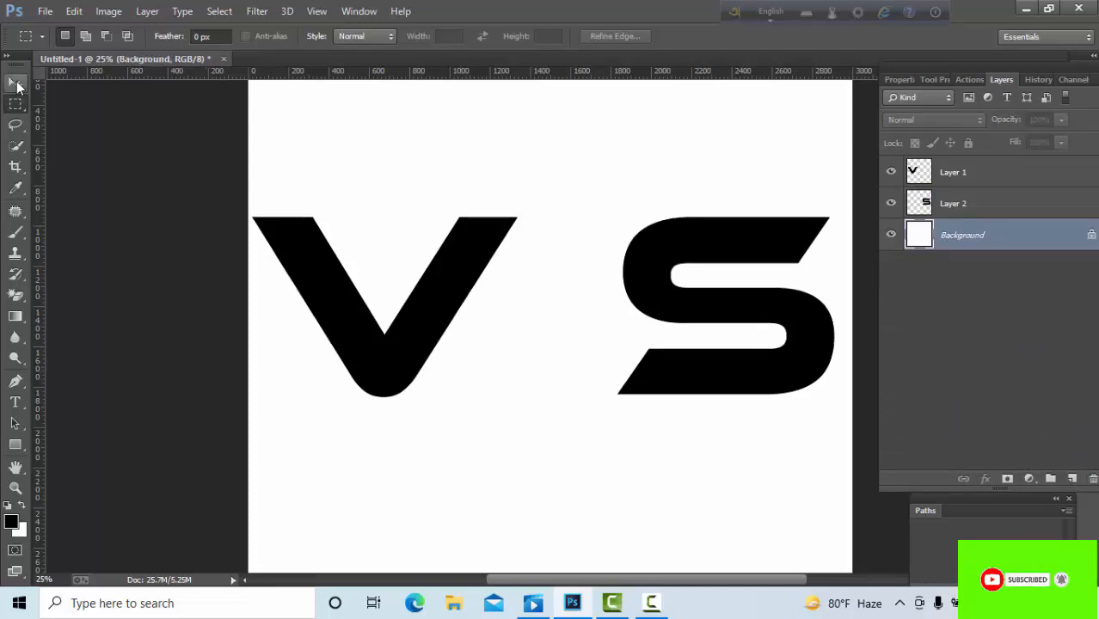
# Move the S slightly left and the V slightly right, away from the canvas edges.
pyautogui.click(15, 82)
pyautogui.moveTo(695, 245)
pyautogui.mouseDown()
pyautogui.moveTo(640, 239)
pyautogui.moveTo(678, 240)
pyautogui.mouseUp()
pyautogui.moveTo(458, 258)
pyautogui.mouseDown()
pyautogui.moveTo(496, 258)
pyautogui.moveTo(451, 256)
pyautogui.moveTo(473, 257)
pyautogui.mouseUp()
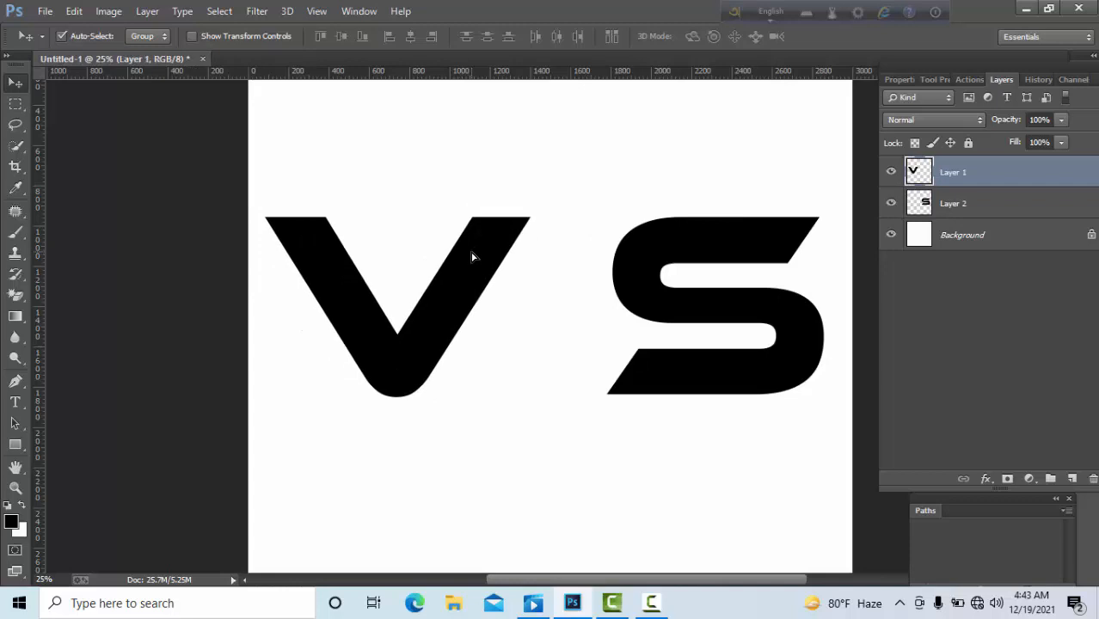
# Copy the upper-left part of the S on Layer 2 to a new layer using a rectangular selection.
pyautogui.click(16, 104)
pyautogui.moveTo(580, 202); pyautogui.dragTo(738, 332)
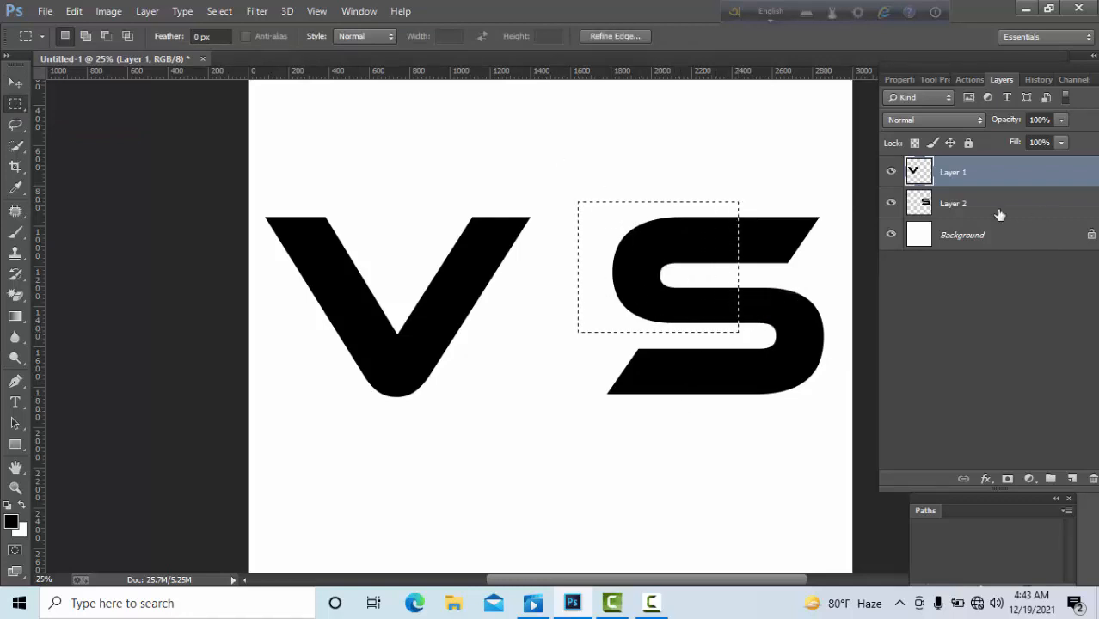
pyautogui.click(950, 204)
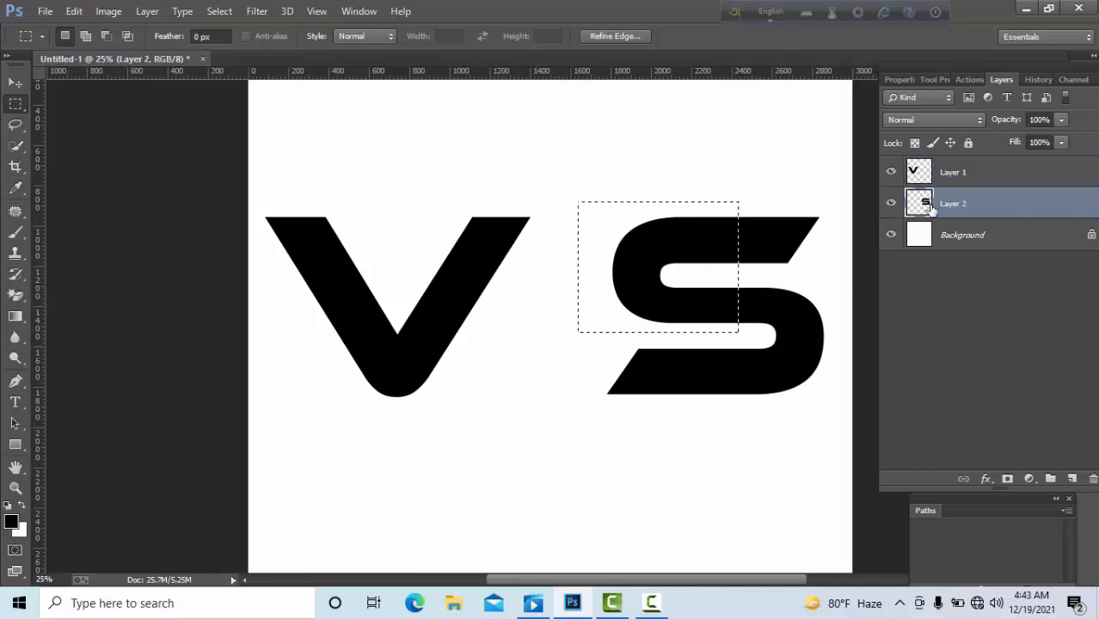
pyautogui.rightClick(671, 246)
pyautogui.click(688, 367)
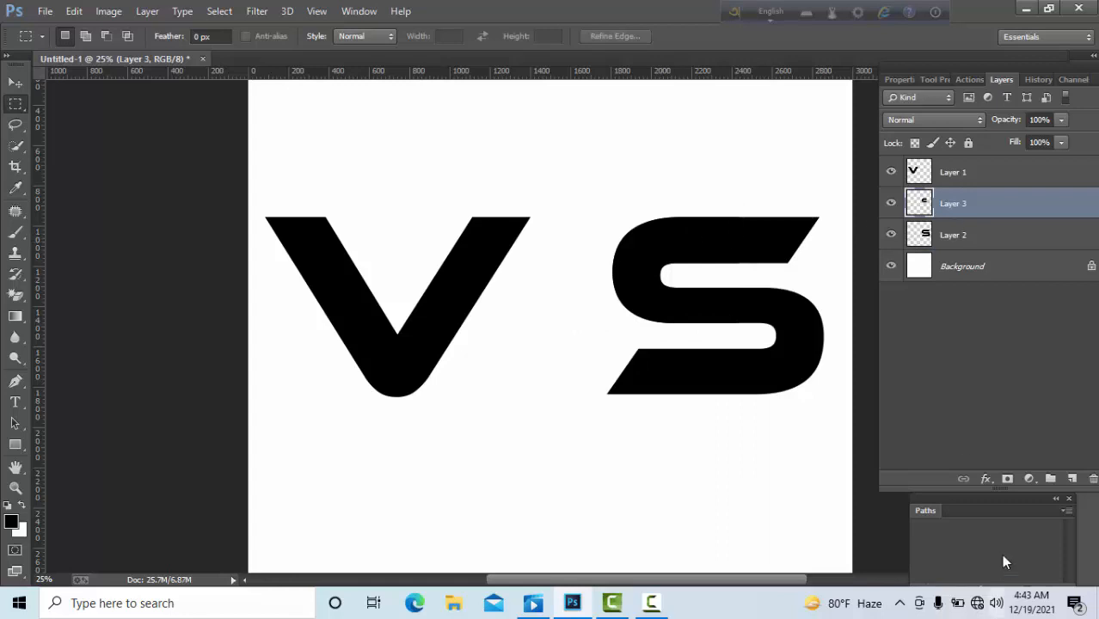
# Apply a red Color Overlay in Normal mode at 100% opacity to the copied S part.
pyautogui.click(987, 480)
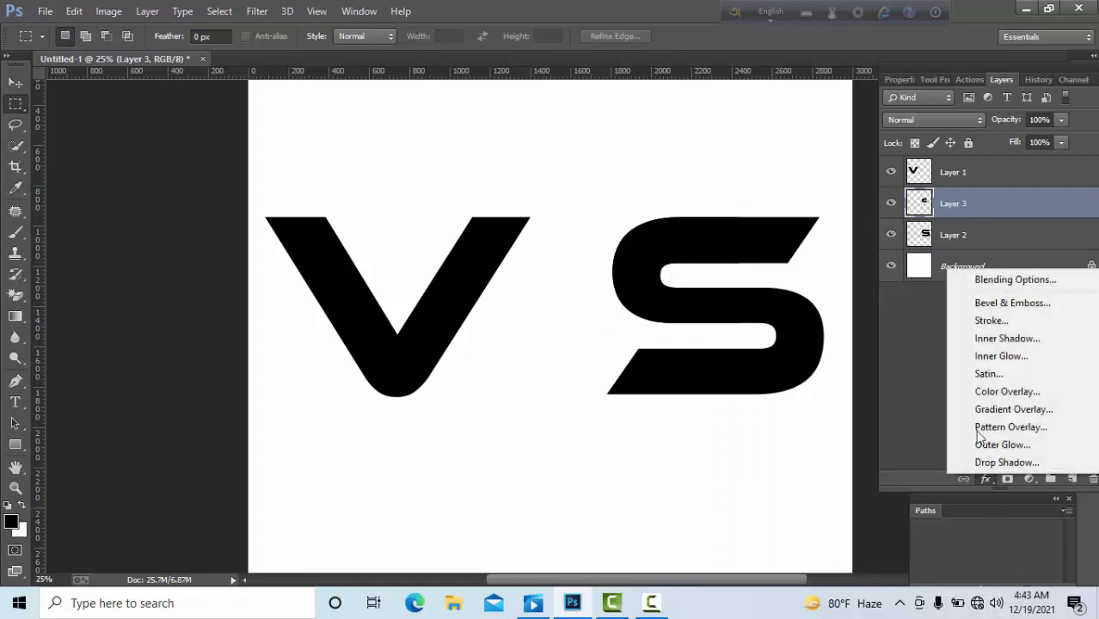
pyautogui.click(990, 387)
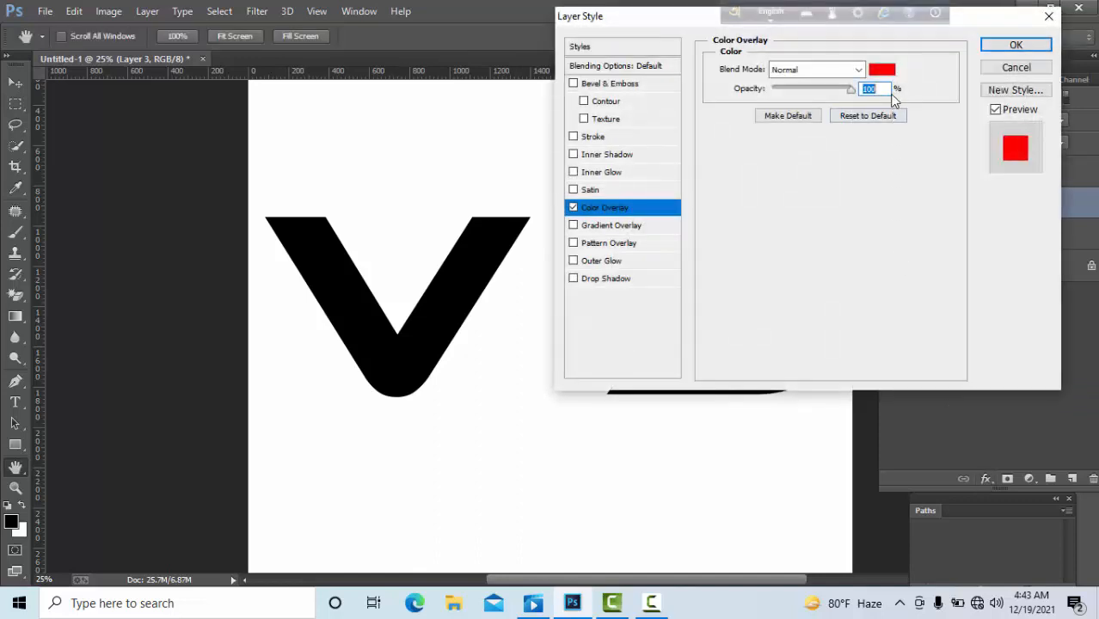
pyautogui.click(1016, 46)
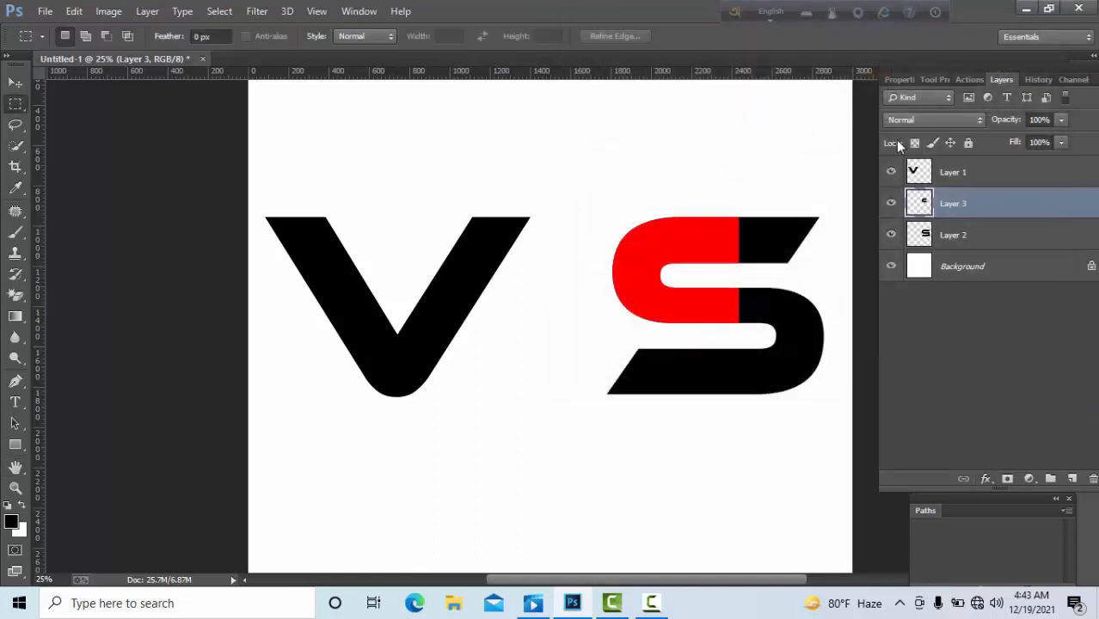
# Delete the area under the red part from the black S on Layer 2 and clear the selection.
pyautogui.moveTo(593, 185); pyautogui.dragTo(739, 339)
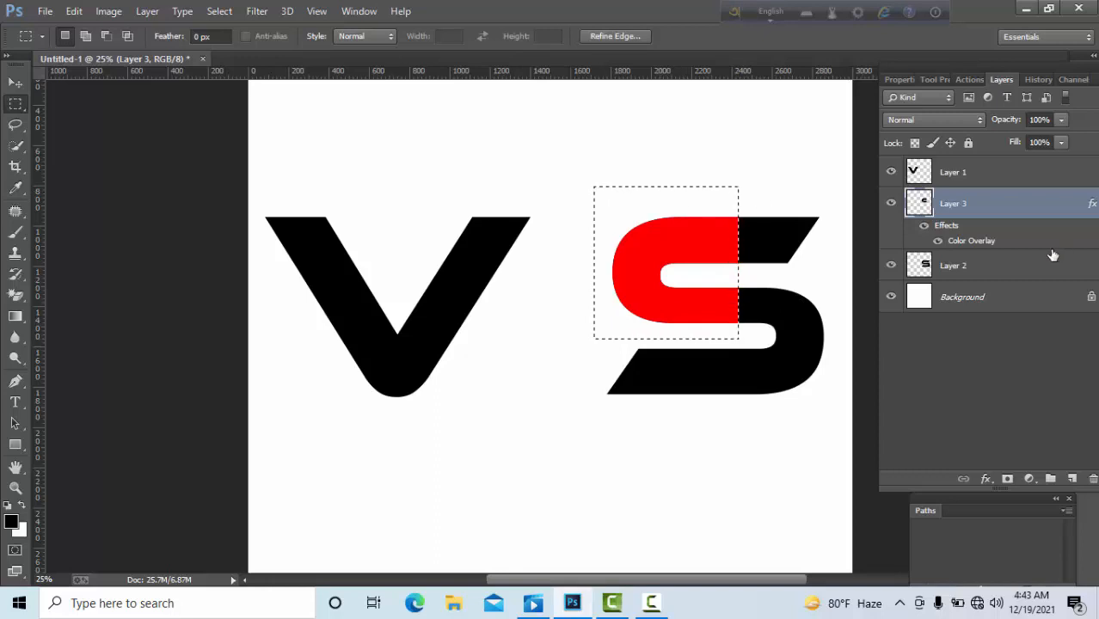
pyautogui.click(964, 268)
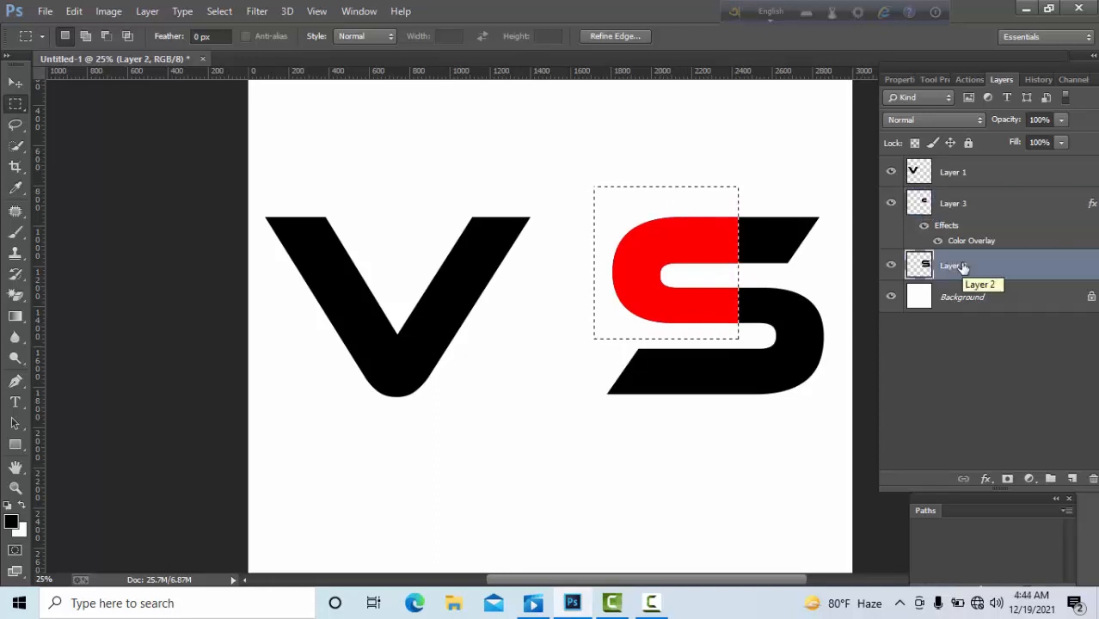
pyautogui.hotkey('ctrl', 'd')
pyautogui.hotkey('ctrl', 'd')
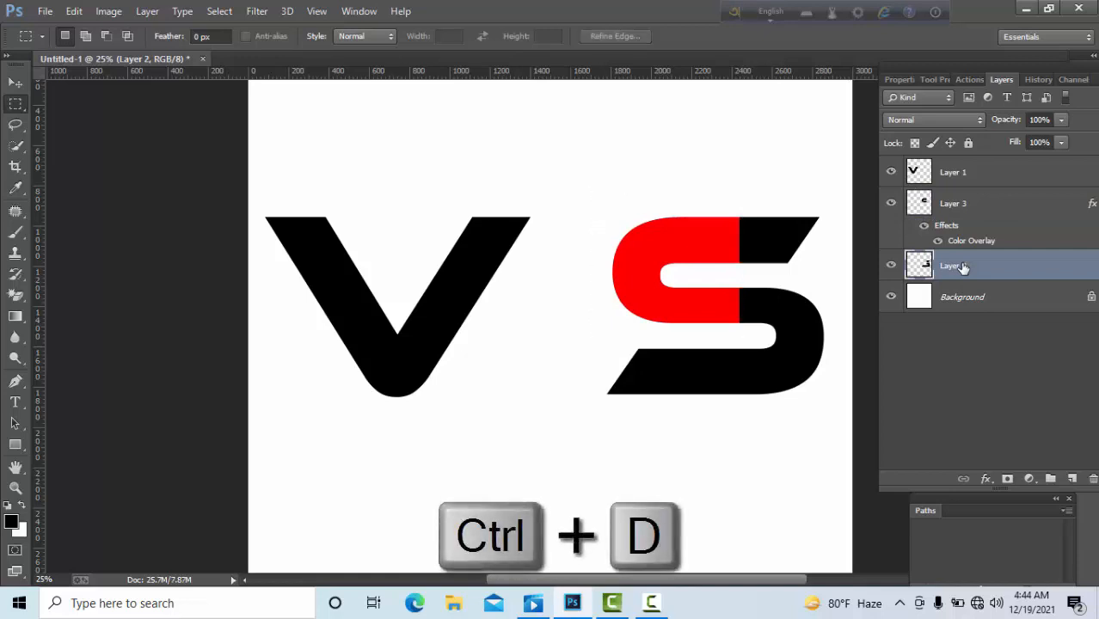
# Move the red S part onto the V's right arm and bring Layer 3 above Layer 1.
pyautogui.click(16, 83)
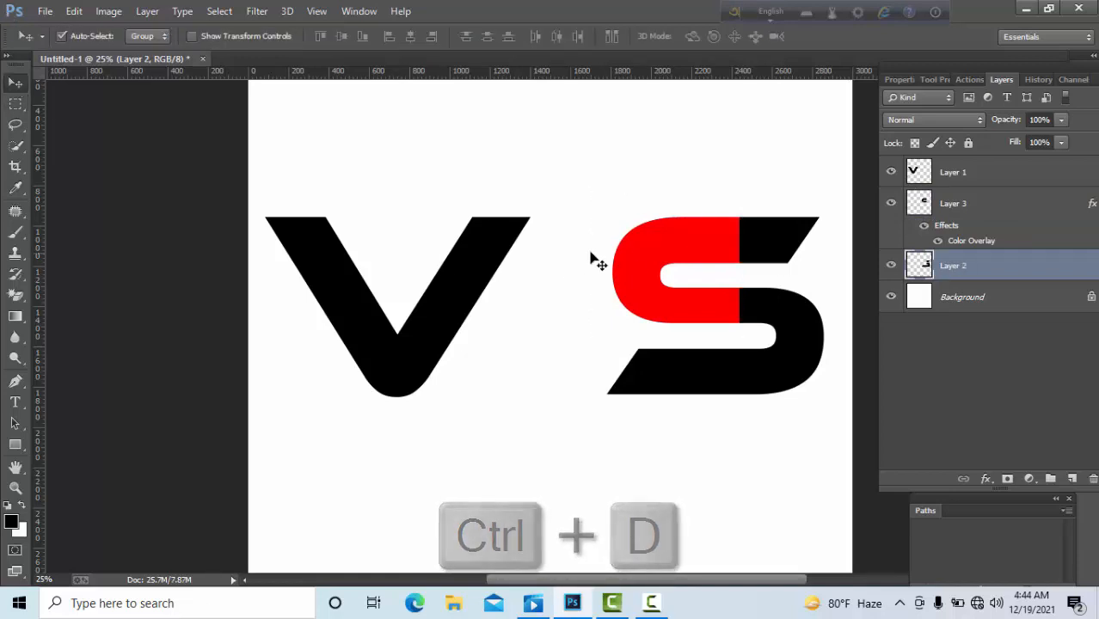
pyautogui.moveTo(681, 261); pyautogui.dragTo(468, 256)
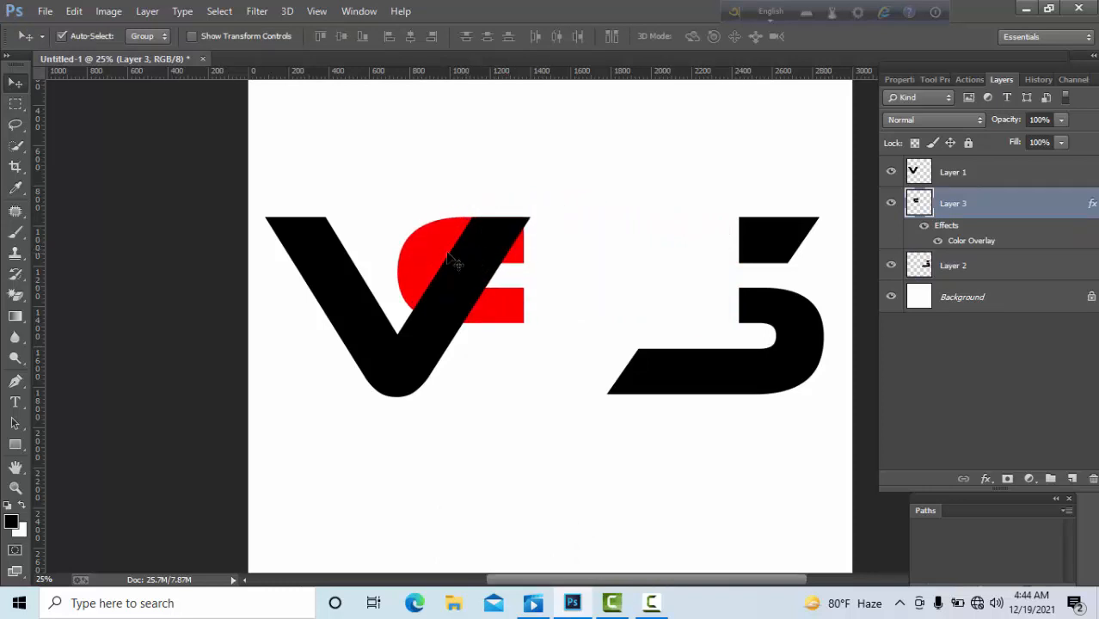
pyautogui.moveTo(953, 206); pyautogui.dragTo(946, 168)
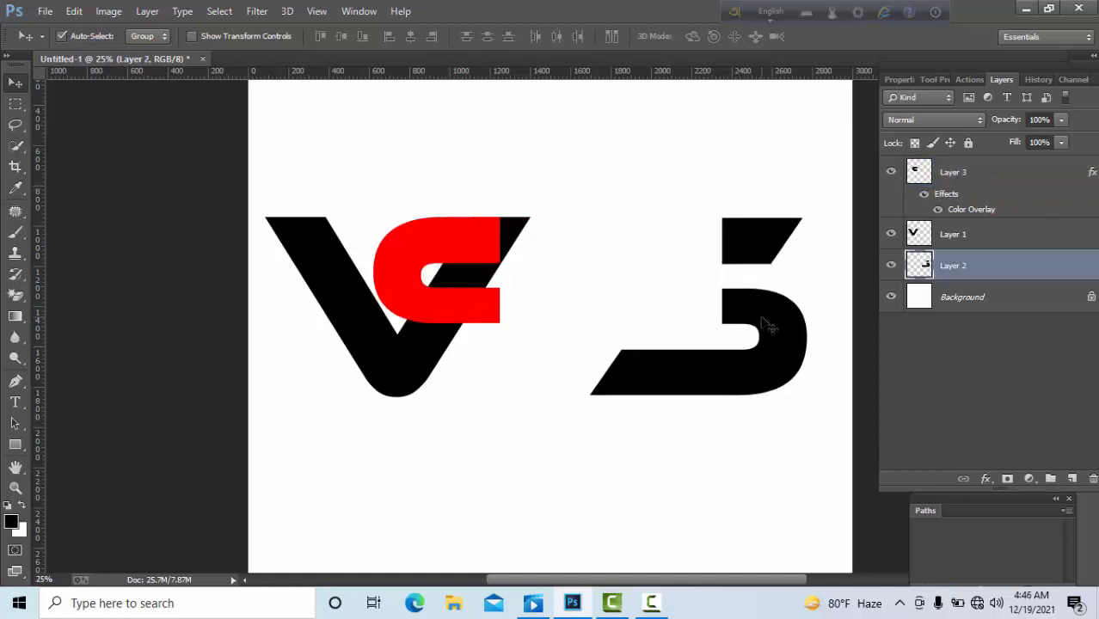
# Move the black S parts on Layer 2 close to the V and draw a 456 × 168 px rectangle across the V's right arm.
pyautogui.moveTo(770, 327); pyautogui.dragTo(616, 325)
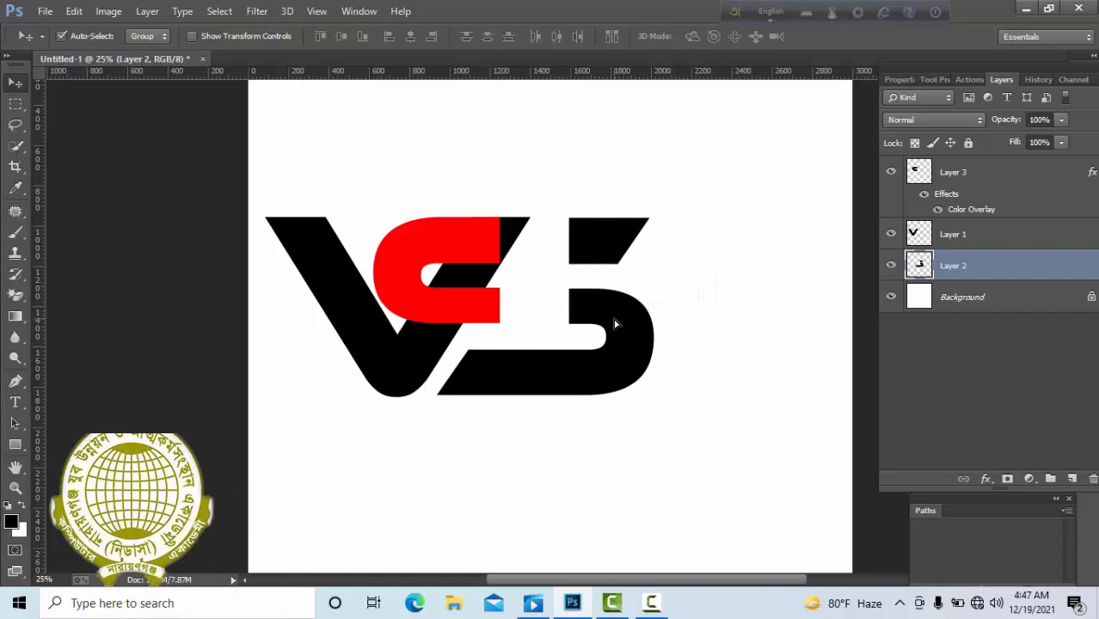
pyautogui.click(456, 303)
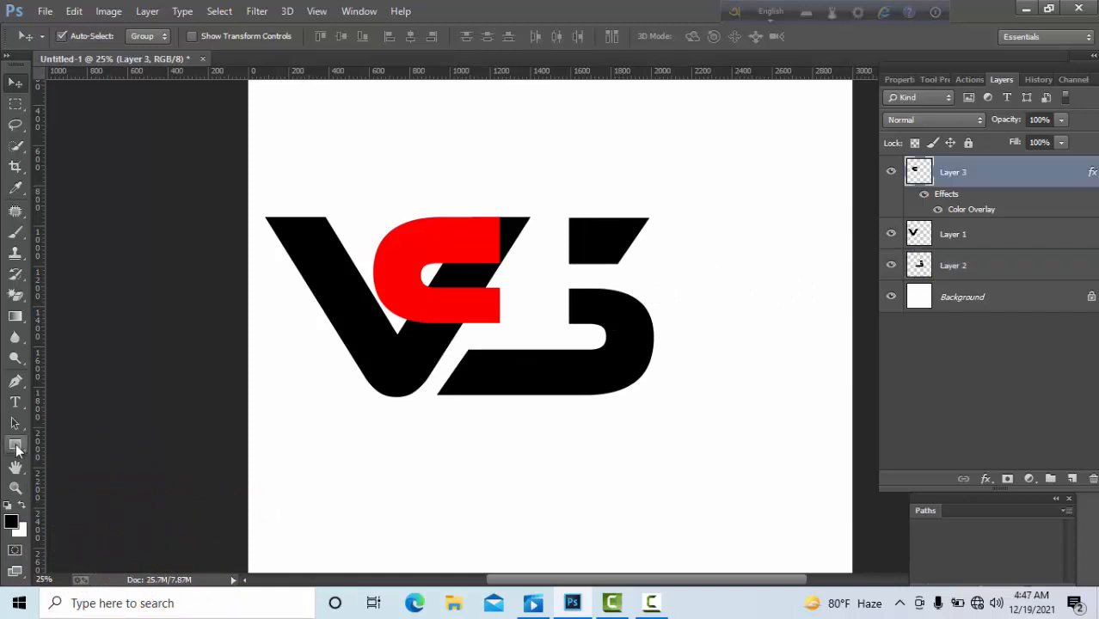
pyautogui.click(15, 445)
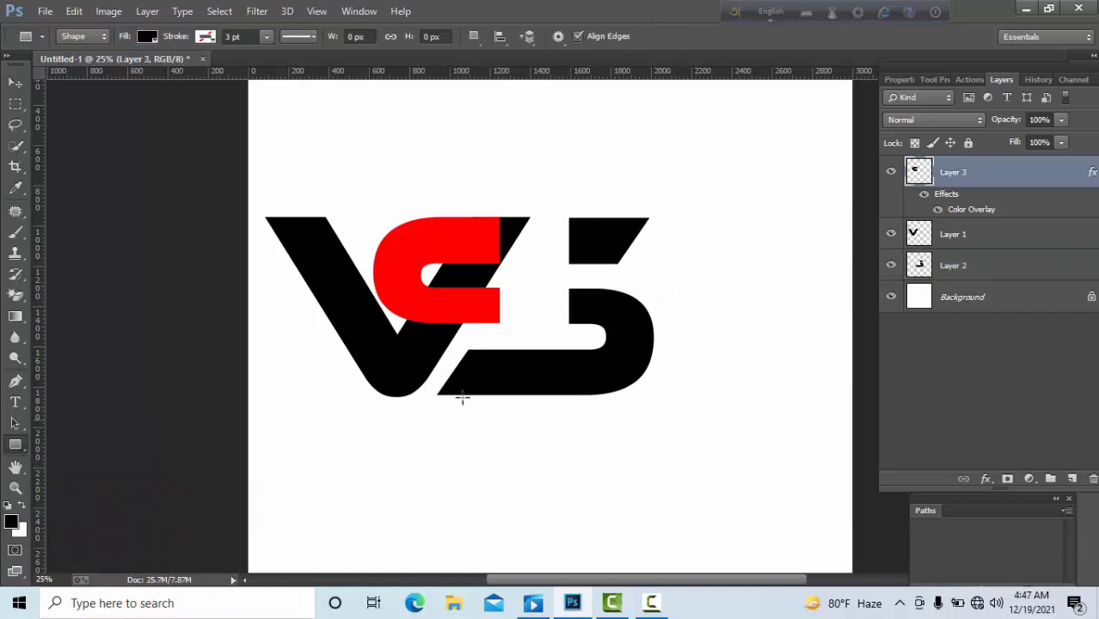
pyautogui.moveTo(424, 273); pyautogui.dragTo(516, 307)
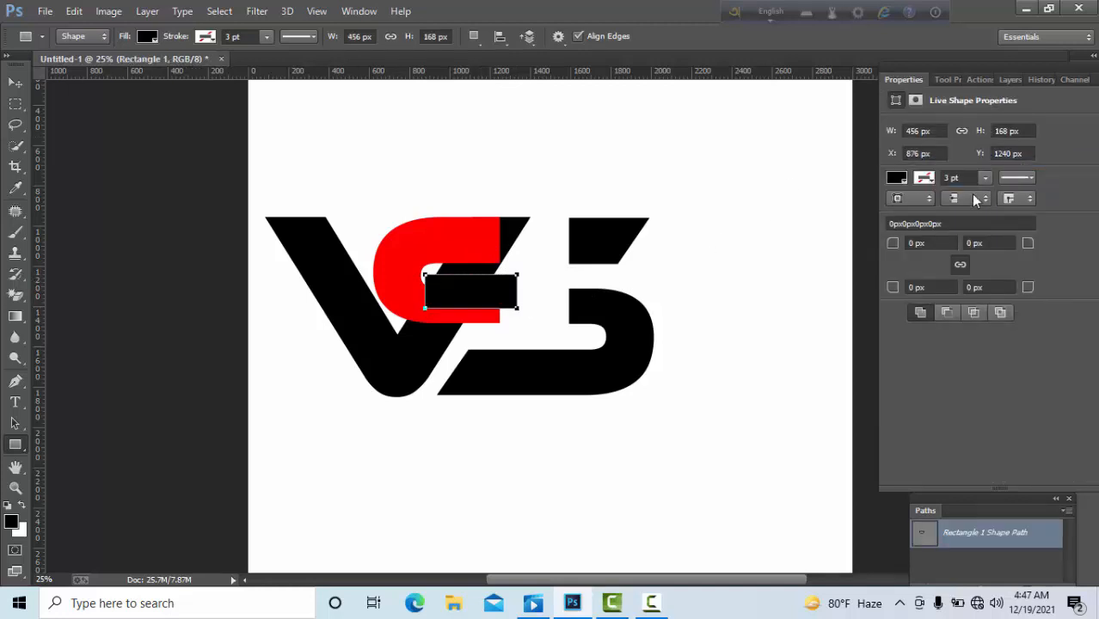
# Cut the rectangle's area out of the V on Layer 1, delete the rectangle layer and clear the selection.
pyautogui.click(1015, 80)
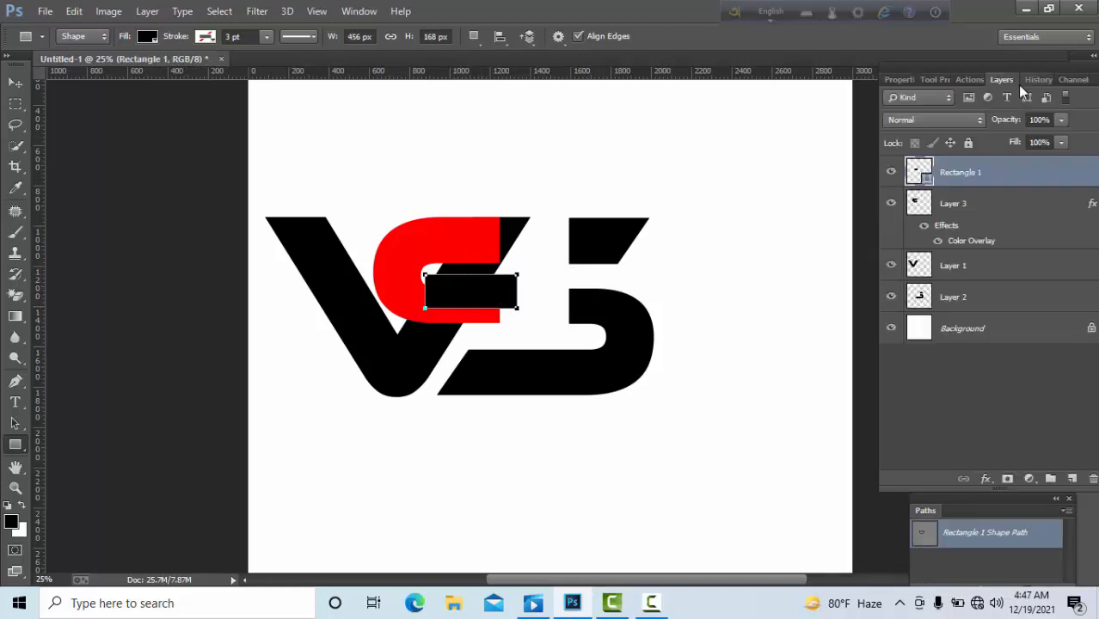
pyautogui.keyDown('ctrl'); pyautogui.click(924, 177); pyautogui.keyUp('ctrl')
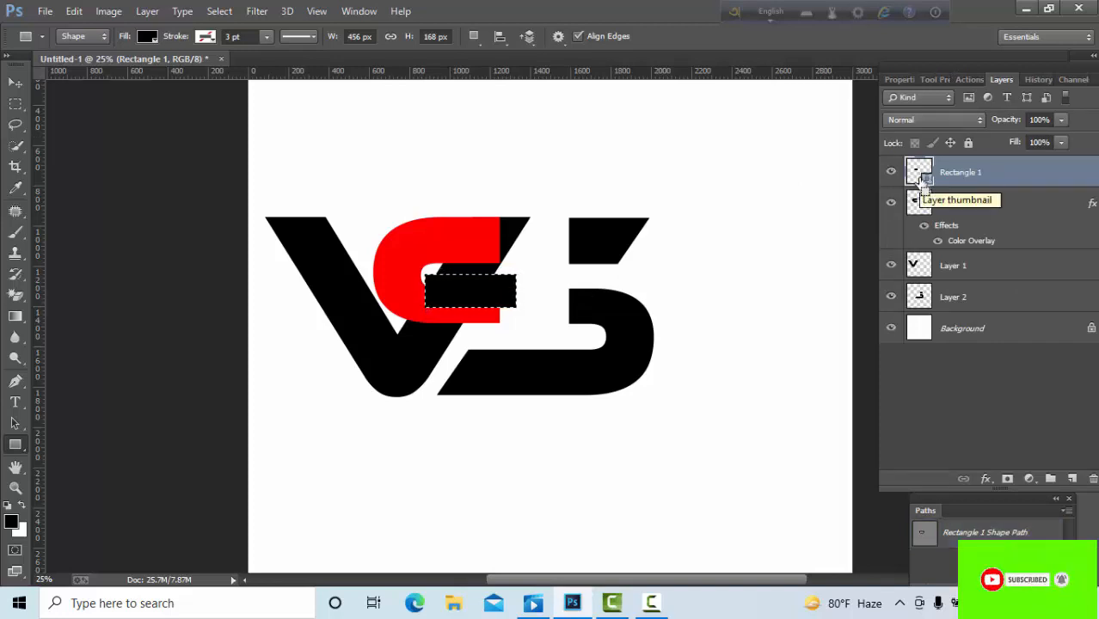
pyautogui.click(953, 268)
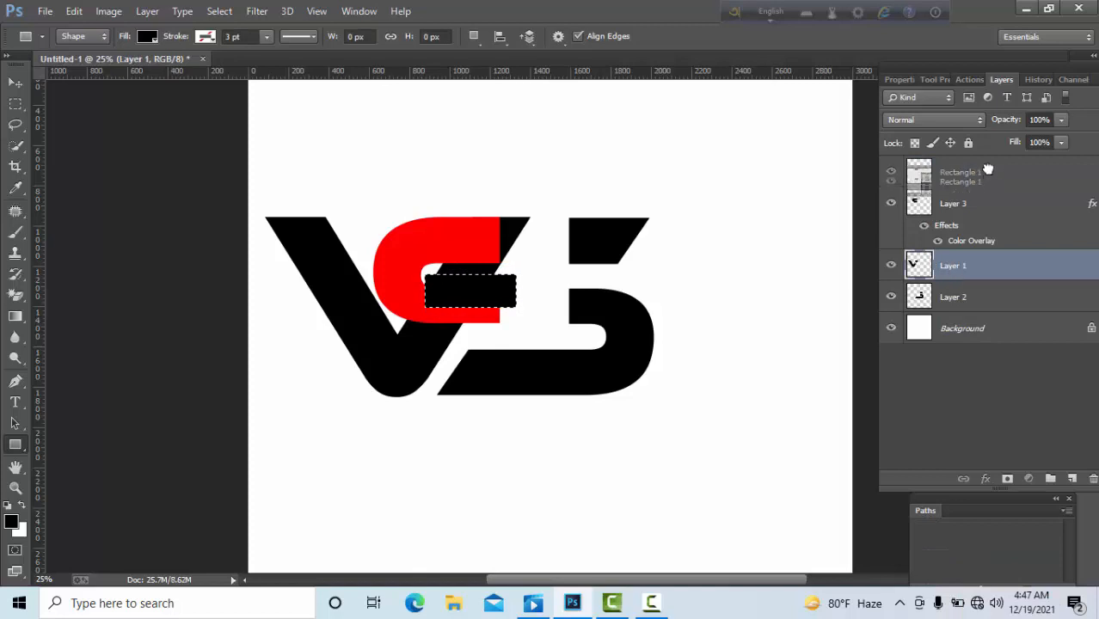
pyautogui.moveTo(979, 171); pyautogui.dragTo(1093, 479)
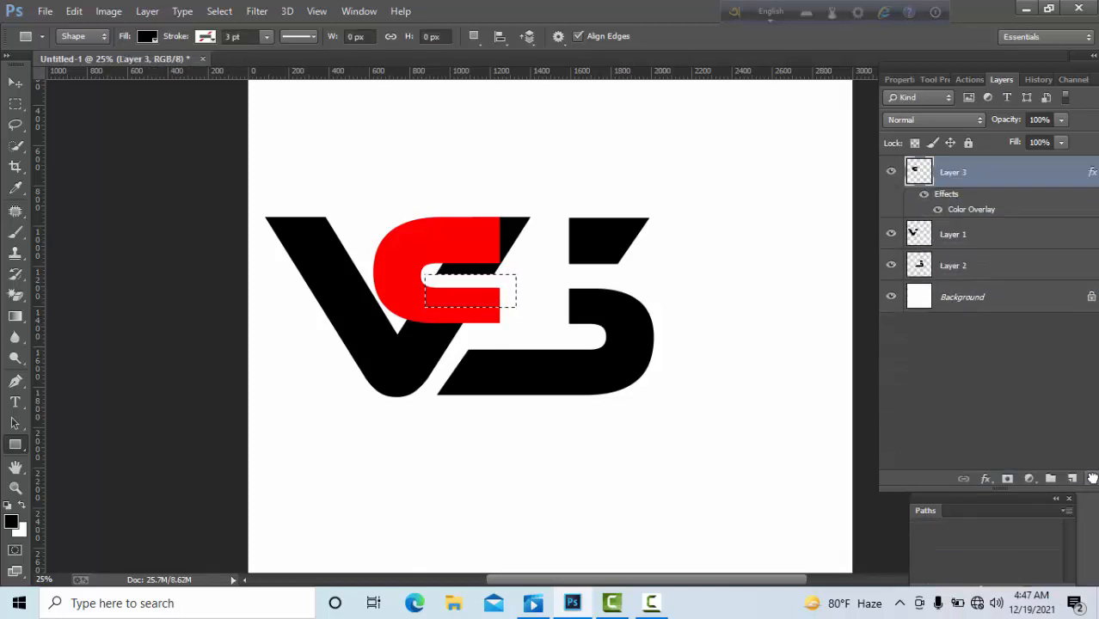
pyautogui.hotkey('ctrl', 'd')
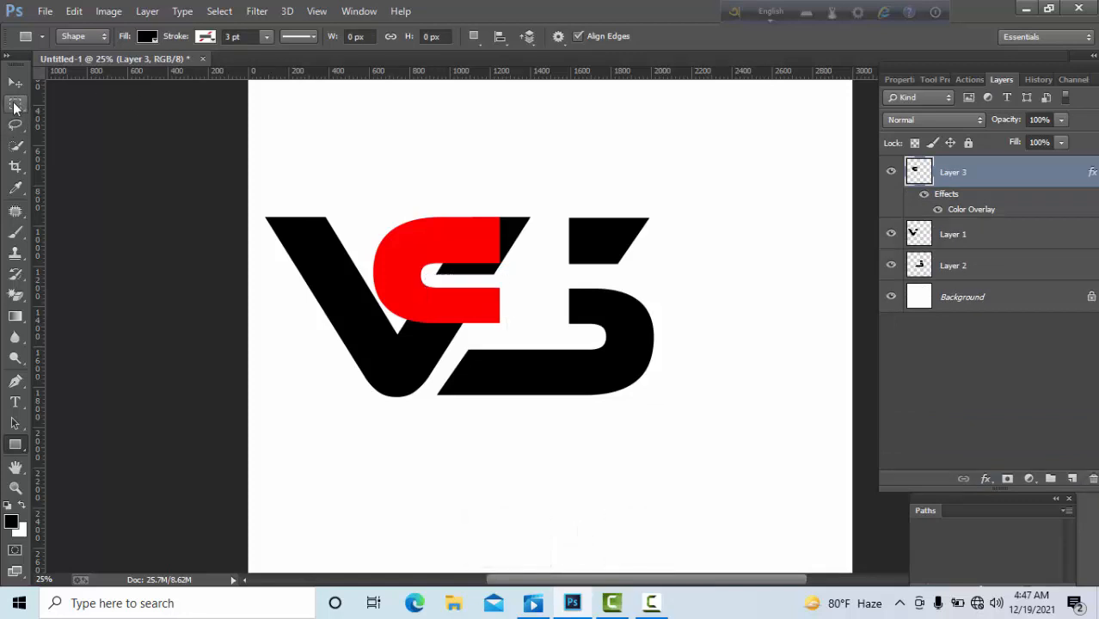
# Copy the detached upper part of the V's right arm from Layer 1 to a new layer using a rectangular selection.
pyautogui.click(16, 104)
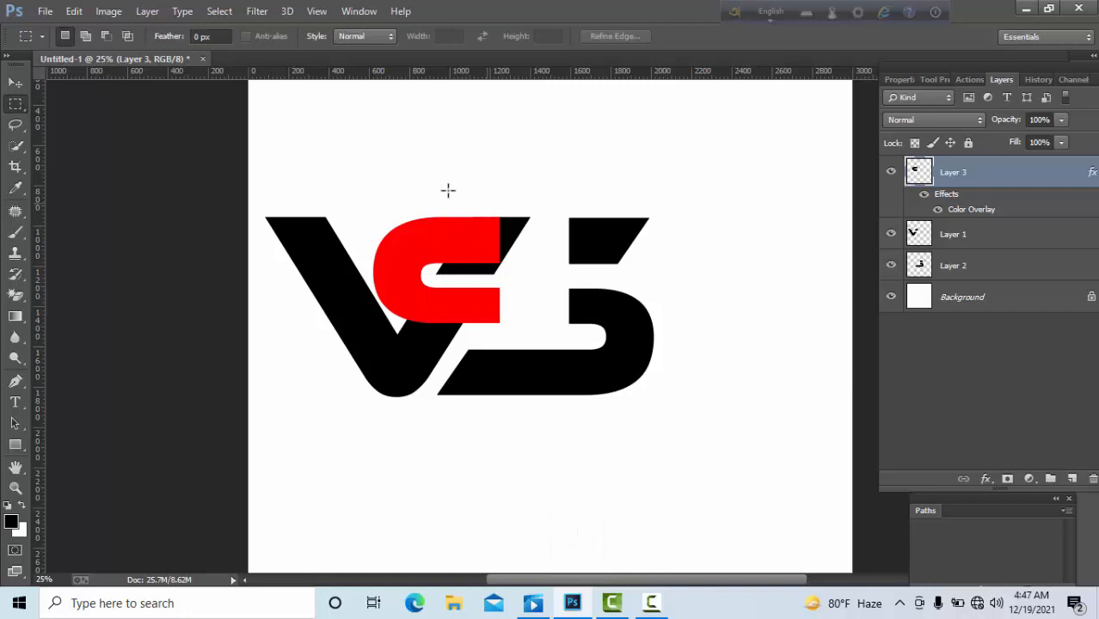
pyautogui.moveTo(430, 191); pyautogui.dragTo(536, 284)
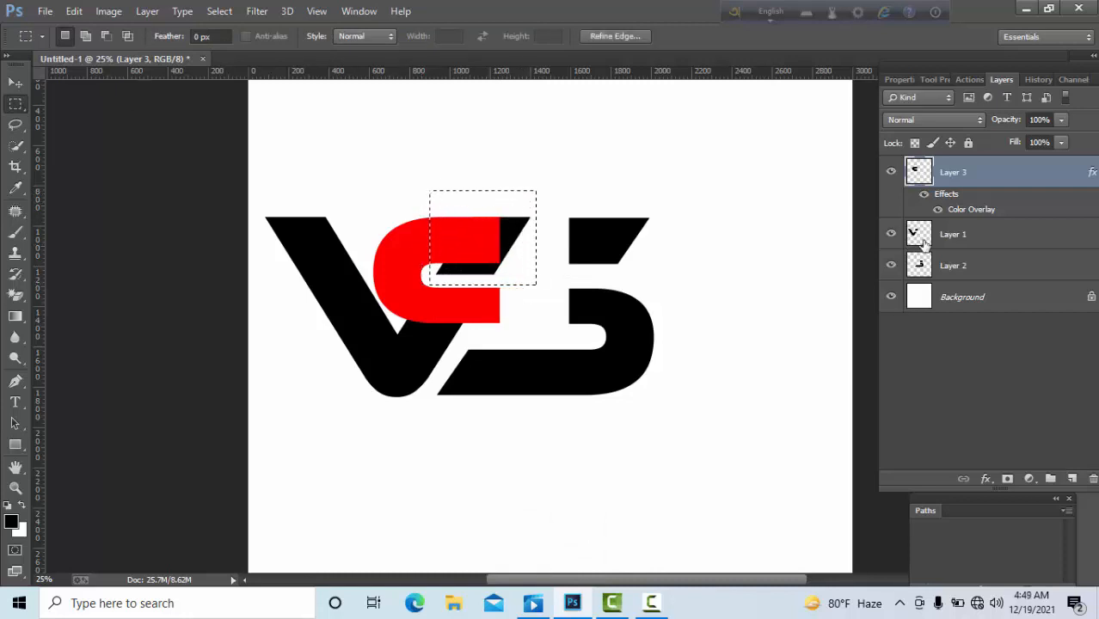
pyautogui.click(955, 235)
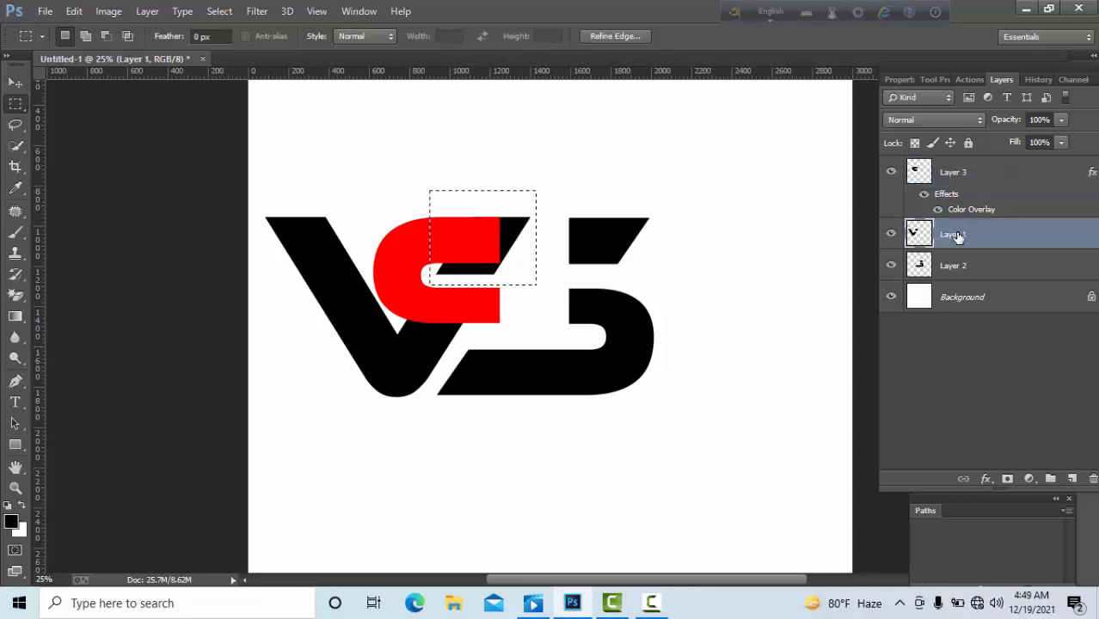
pyautogui.rightClick(462, 244)
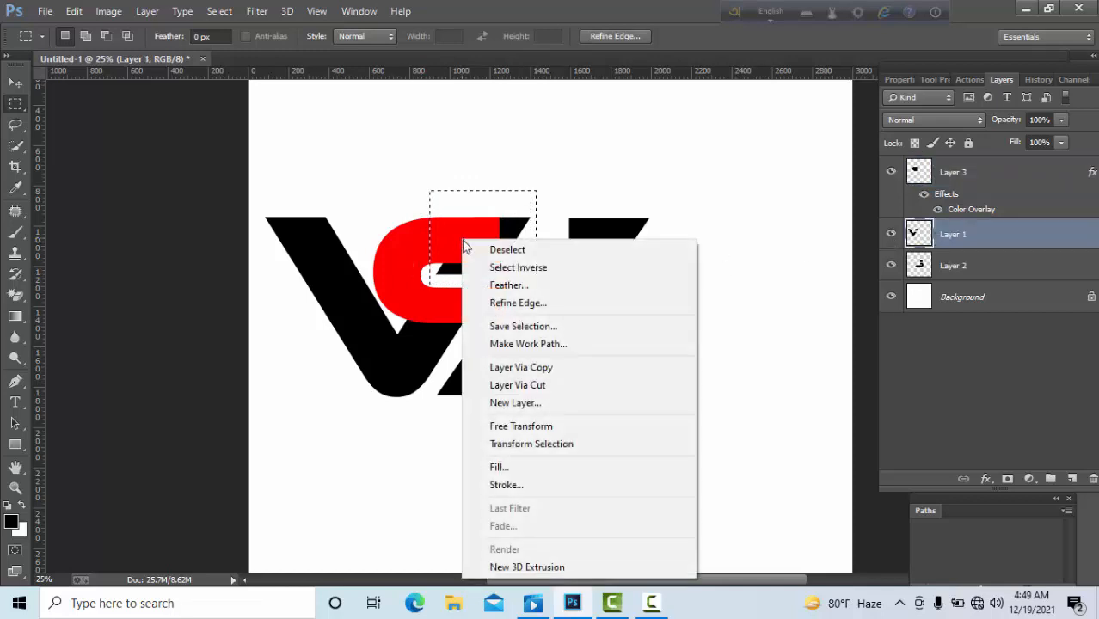
pyautogui.click(513, 367)
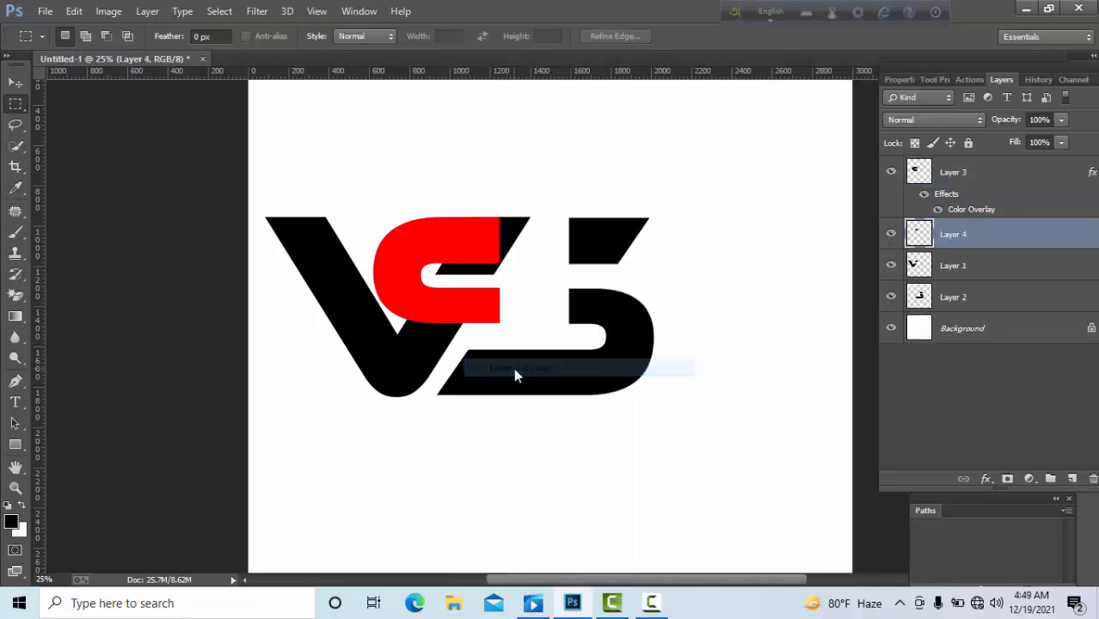
# Select the red part's outline, expand it by 20 pixels, delete that area from the V on Layer 1 and clear the selection.
pyautogui.press('v')
pyautogui.click(451, 244)
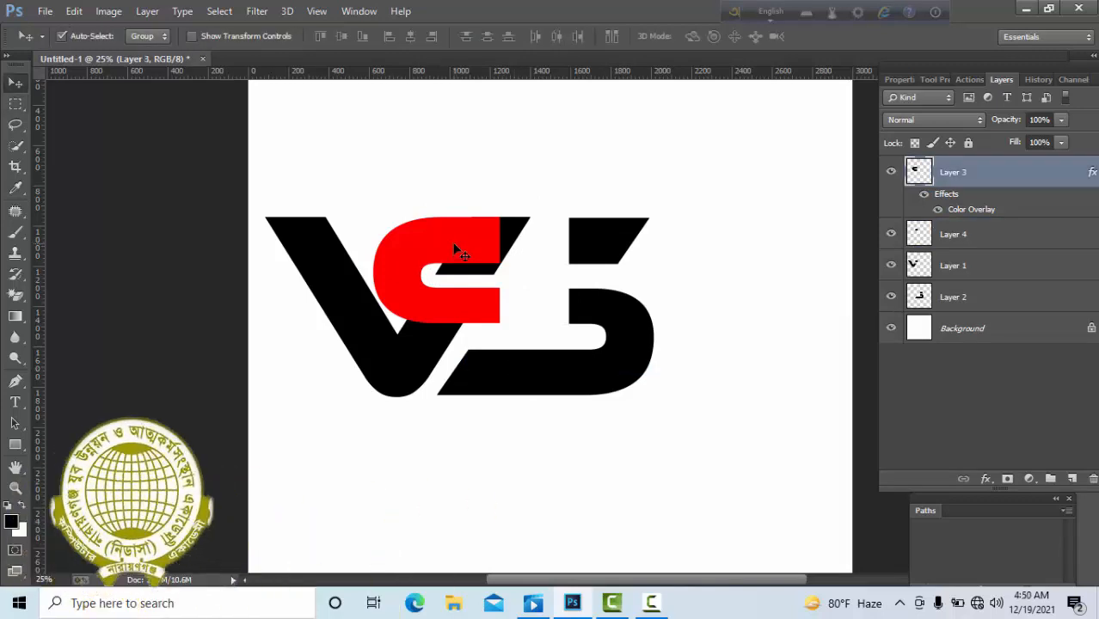
pyautogui.keyDown('ctrl'); pyautogui.click(919, 172); pyautogui.keyUp('ctrl')
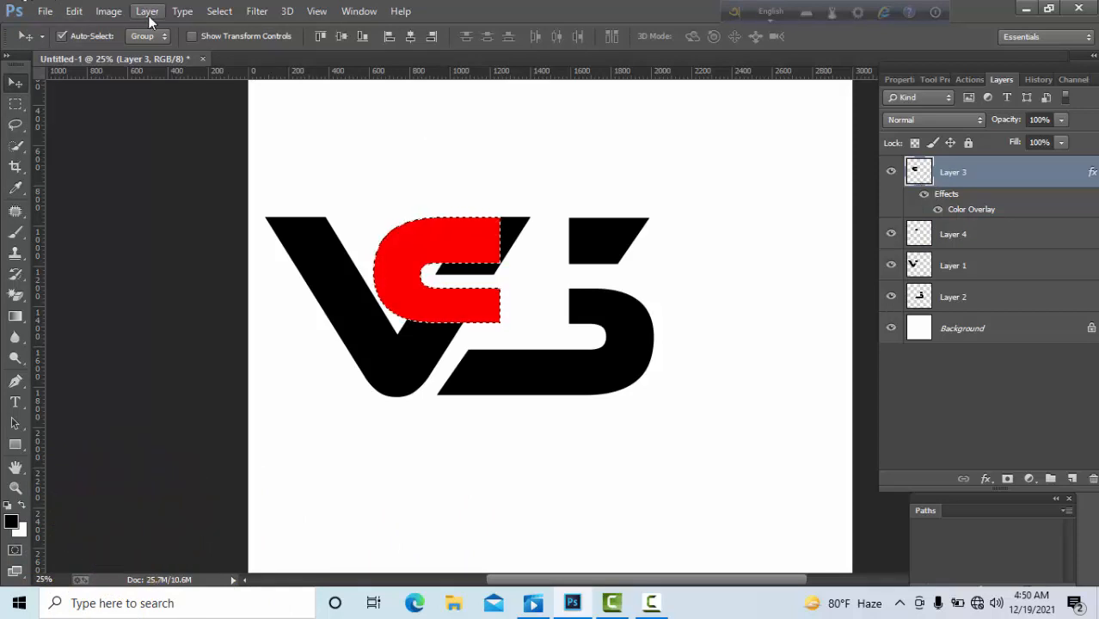
pyautogui.click(218, 12)
pyautogui.moveTo(362, 204)
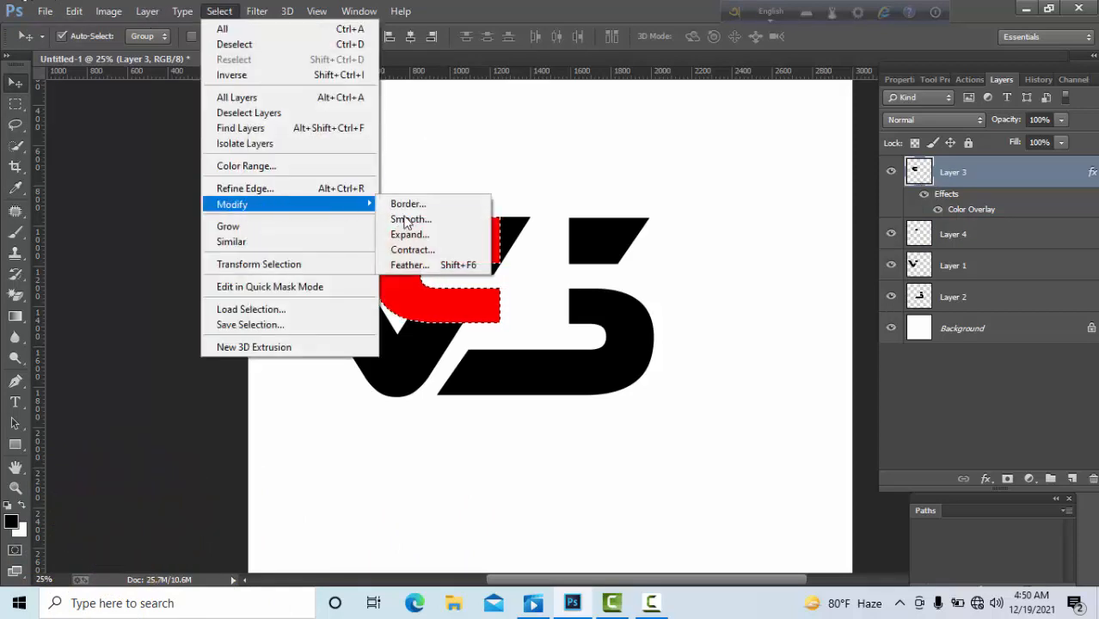
pyautogui.click(417, 232)
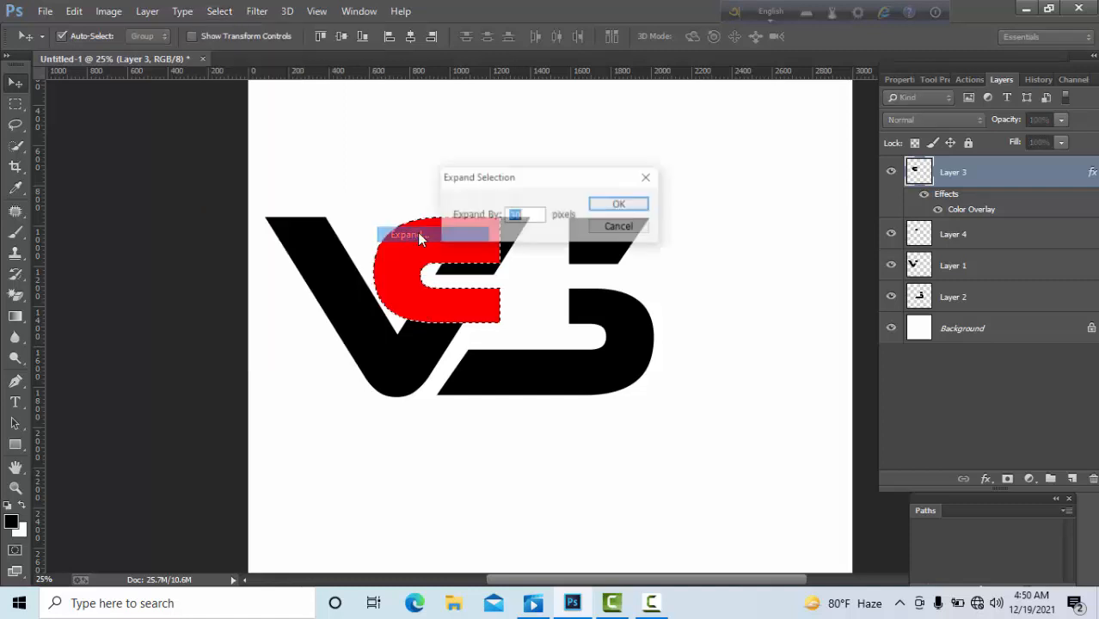
pyautogui.write('20')
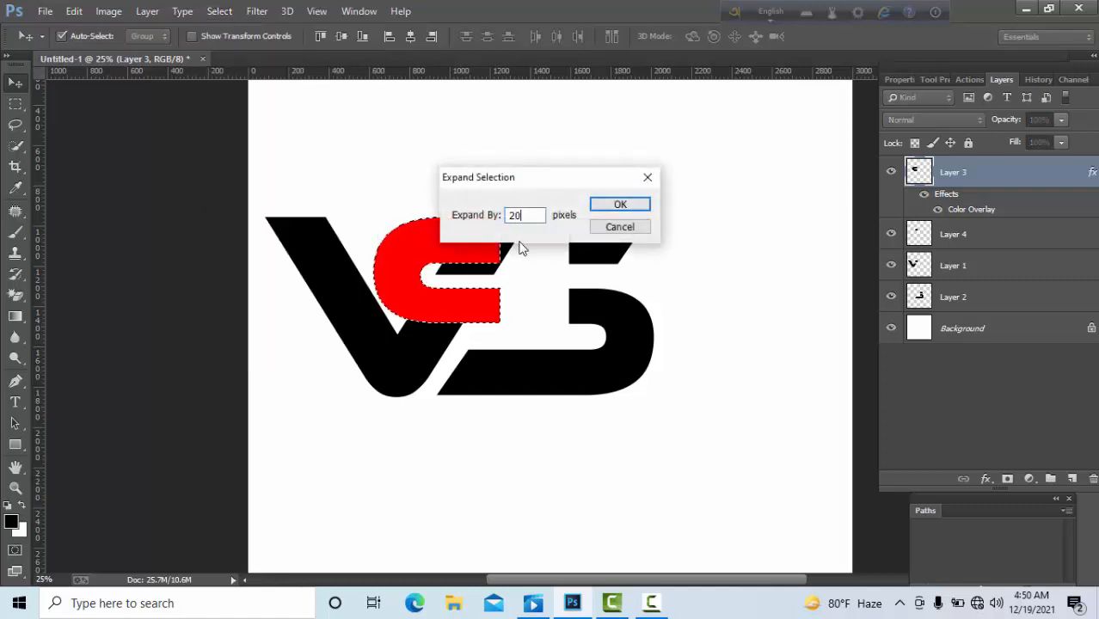
pyautogui.click(610, 209)
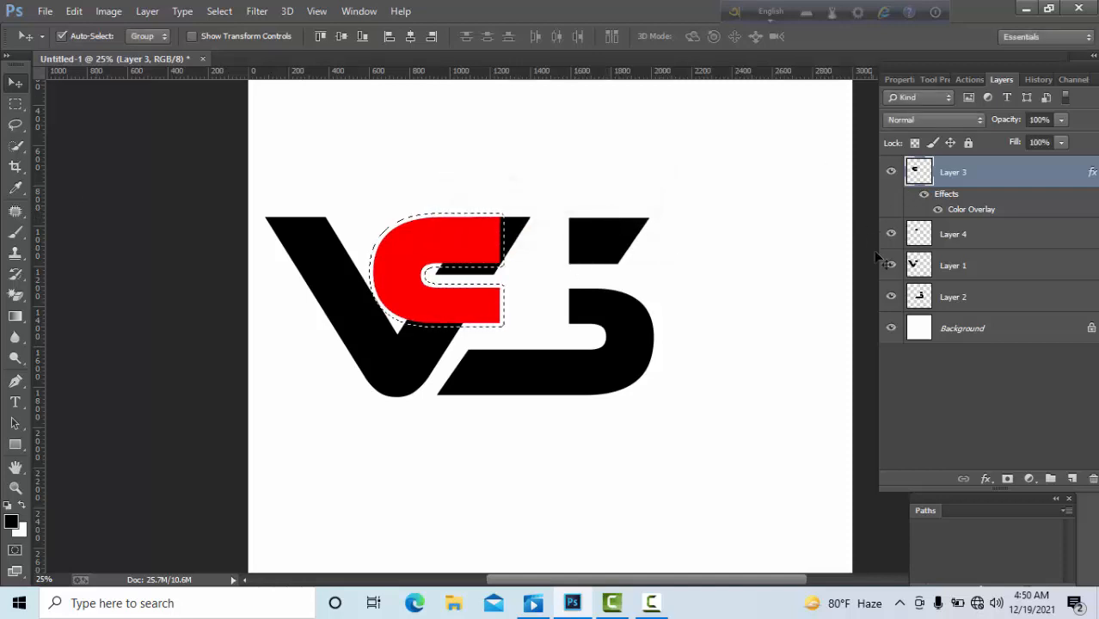
pyautogui.click(958, 269)
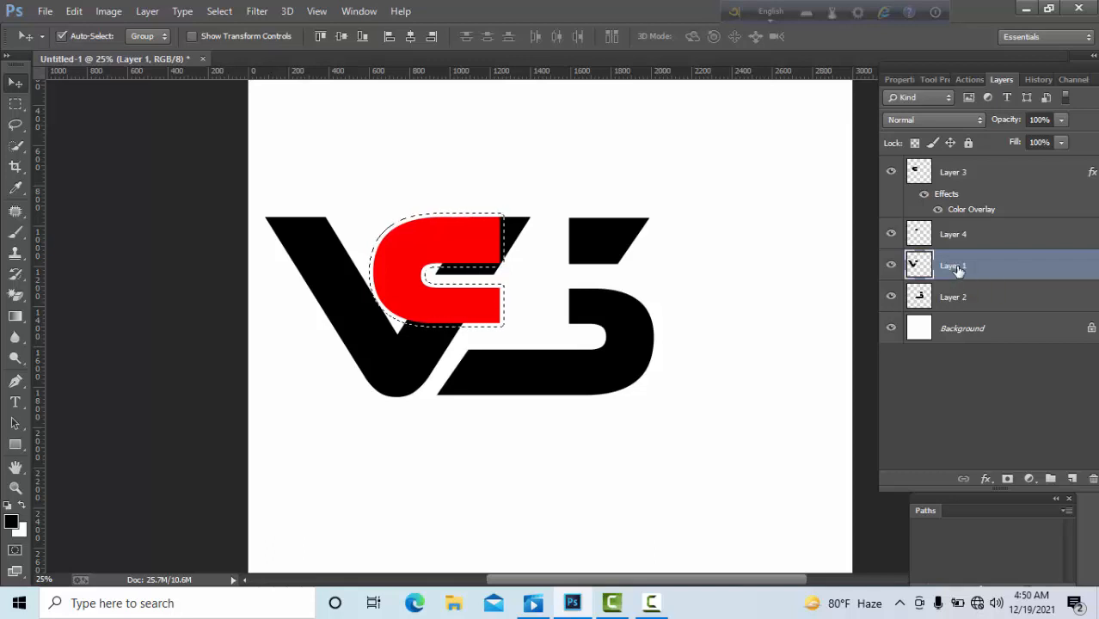
pyautogui.hotkey('ctrl', 'd')
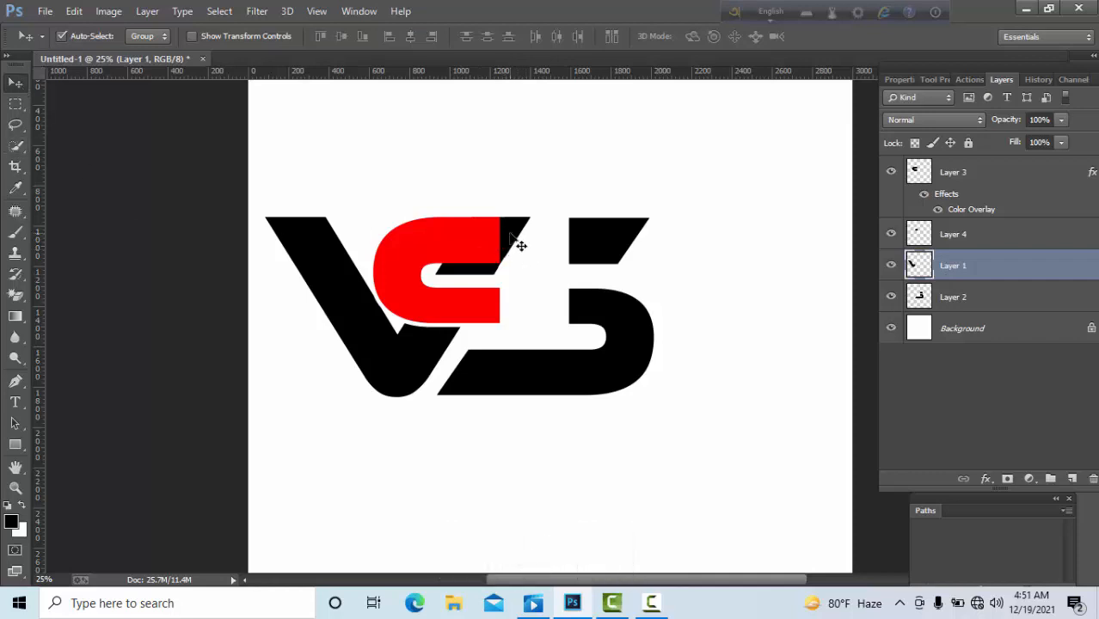
# Select Layer 4's outline, expand it by 20 pixels, delete that area from the red part on Layer 3 and clear the selection.
pyautogui.click(511, 233)
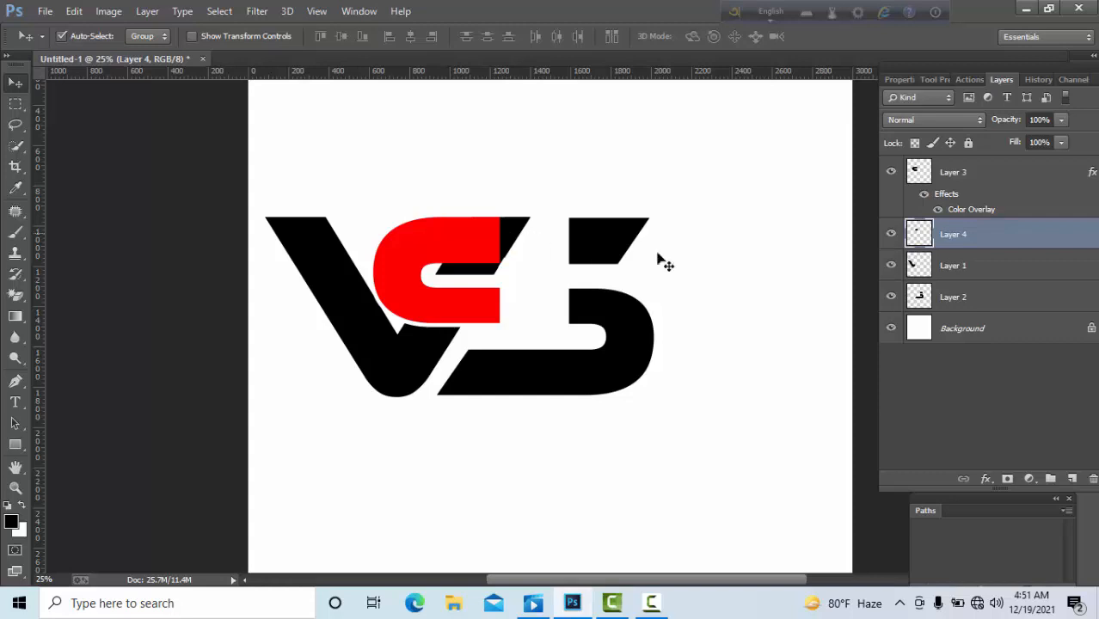
pyautogui.keyDown('ctrl'); pyautogui.click(922, 242); pyautogui.keyUp('ctrl')
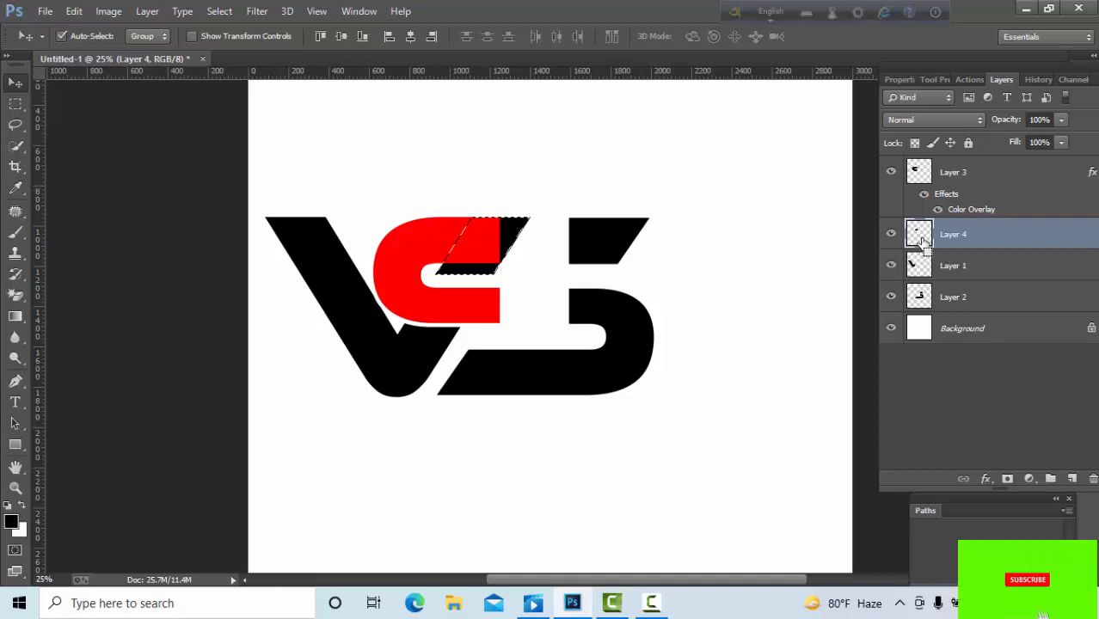
pyautogui.click(219, 12)
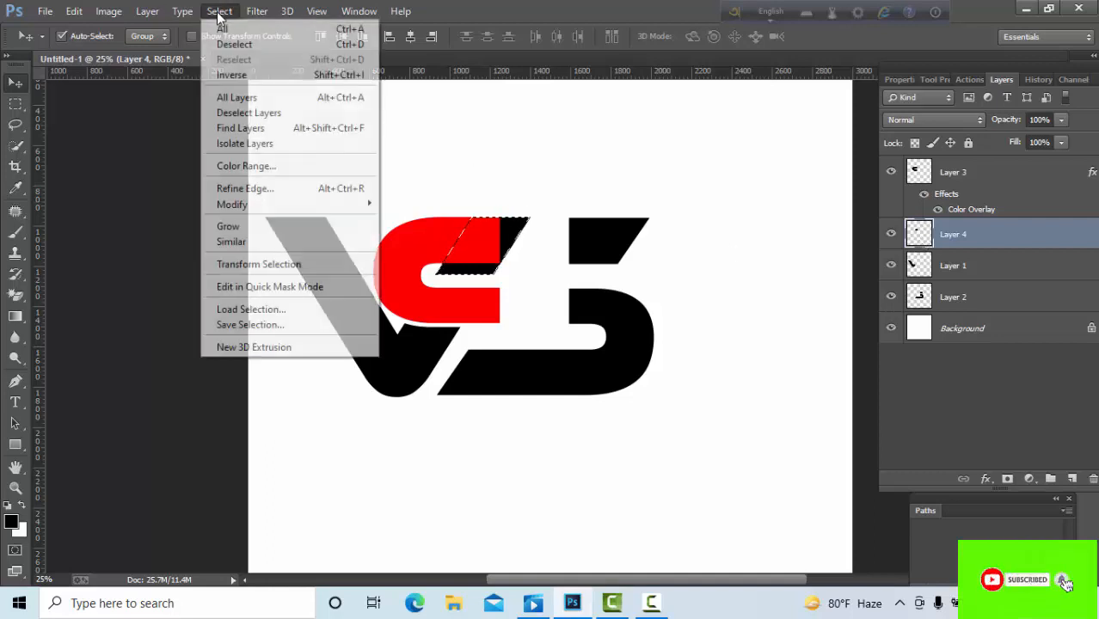
pyautogui.moveTo(277, 205)
pyautogui.click(418, 237)
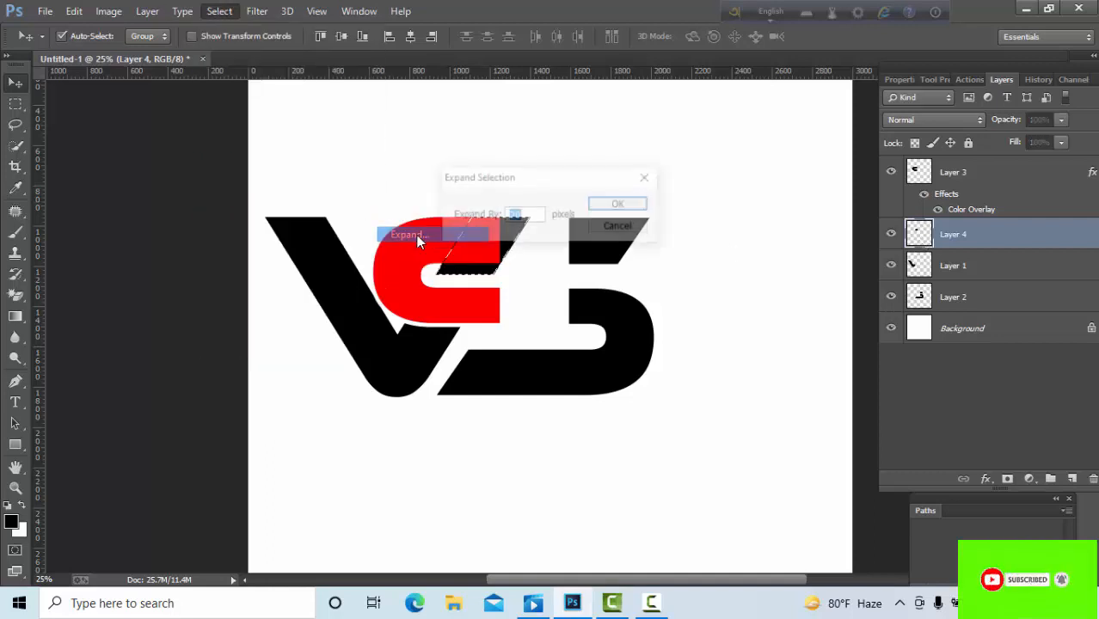
pyautogui.click(620, 205)
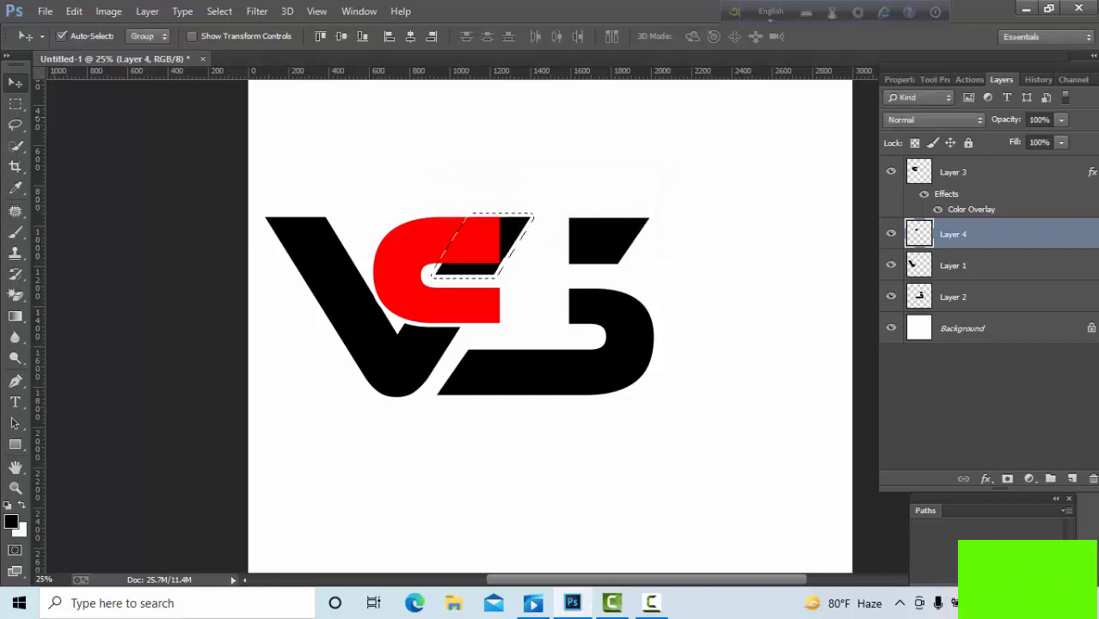
pyautogui.click(959, 176)
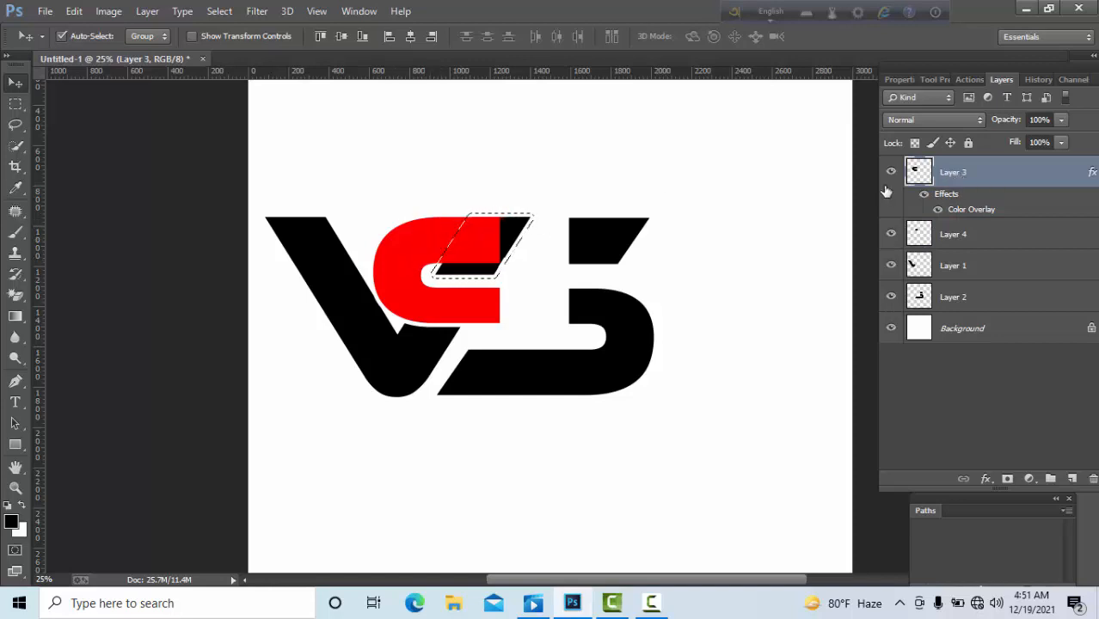
pyautogui.press('Delete')
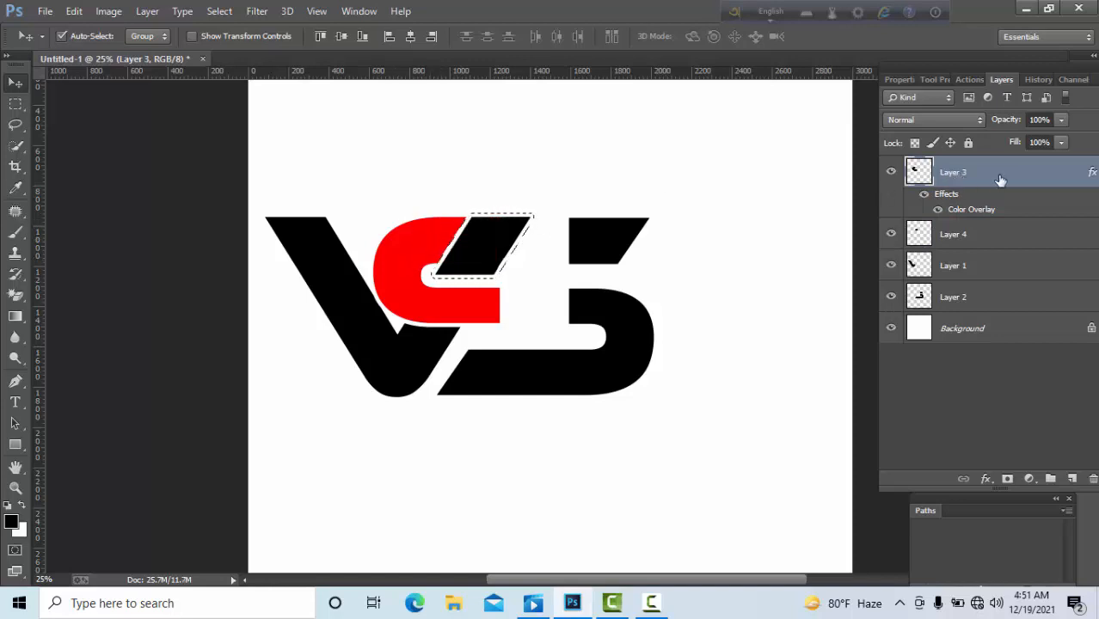
pyautogui.hotkey('ctrl', 'd')
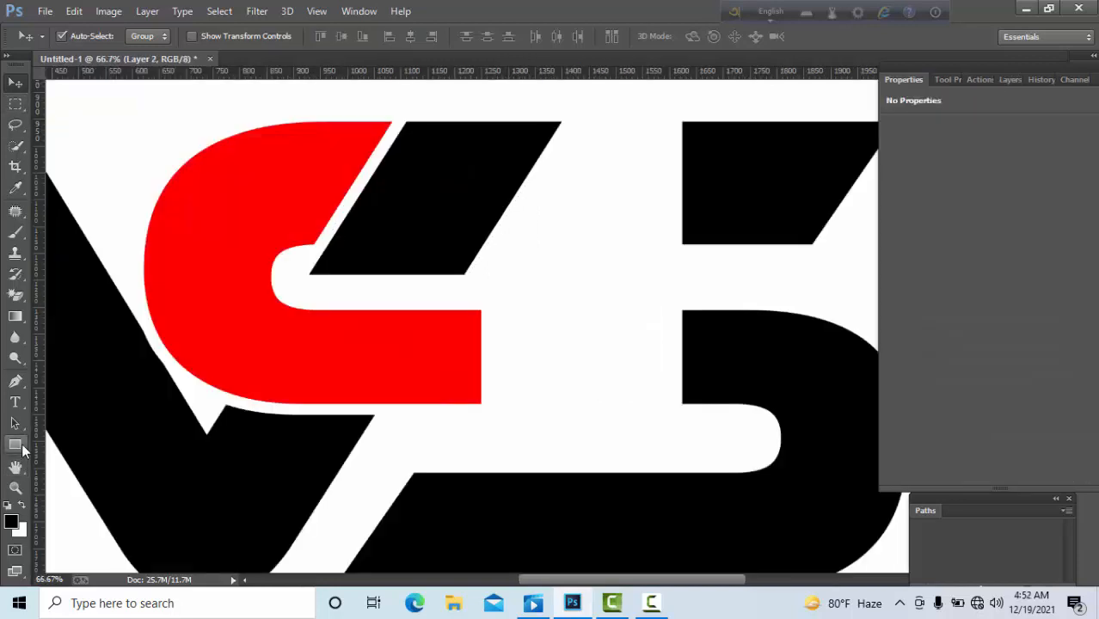
# Draw a black 503 × 227 px rectangle joining the V's upper arm piece to the S's upper black piece.
pyautogui.click(16, 446)
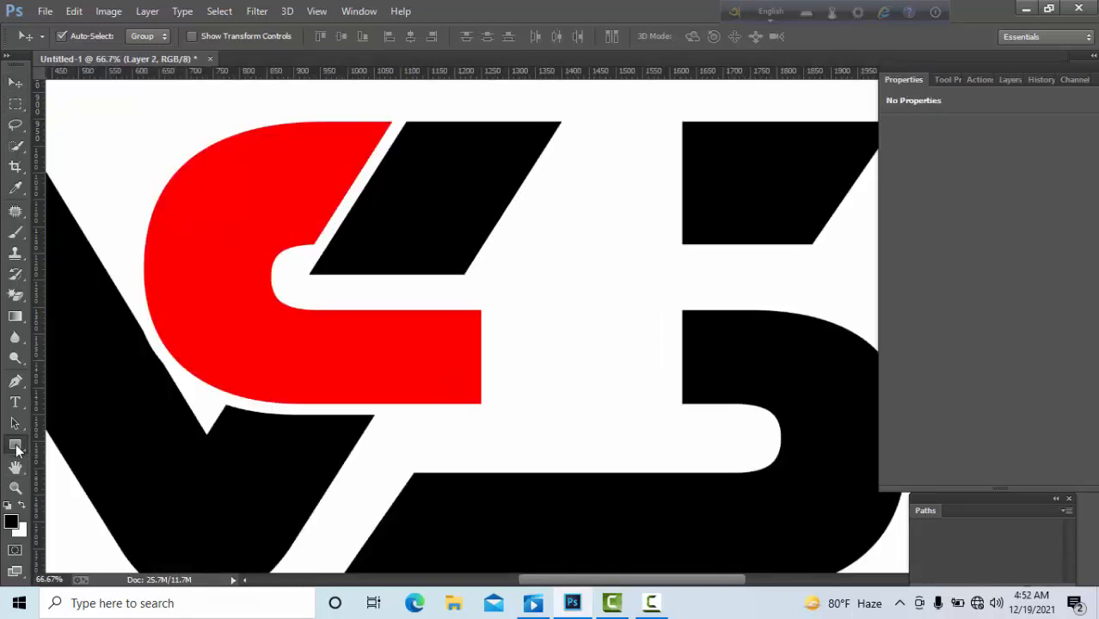
pyautogui.moveTo(697, 120); pyautogui.dragTo(428, 243)
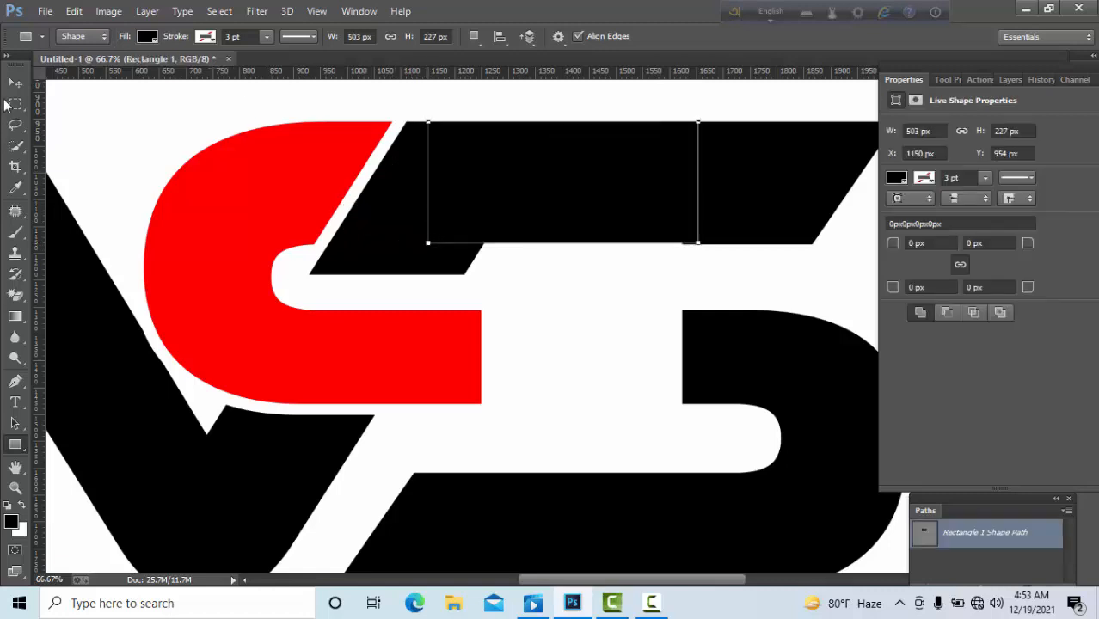
pyautogui.click(15, 82)
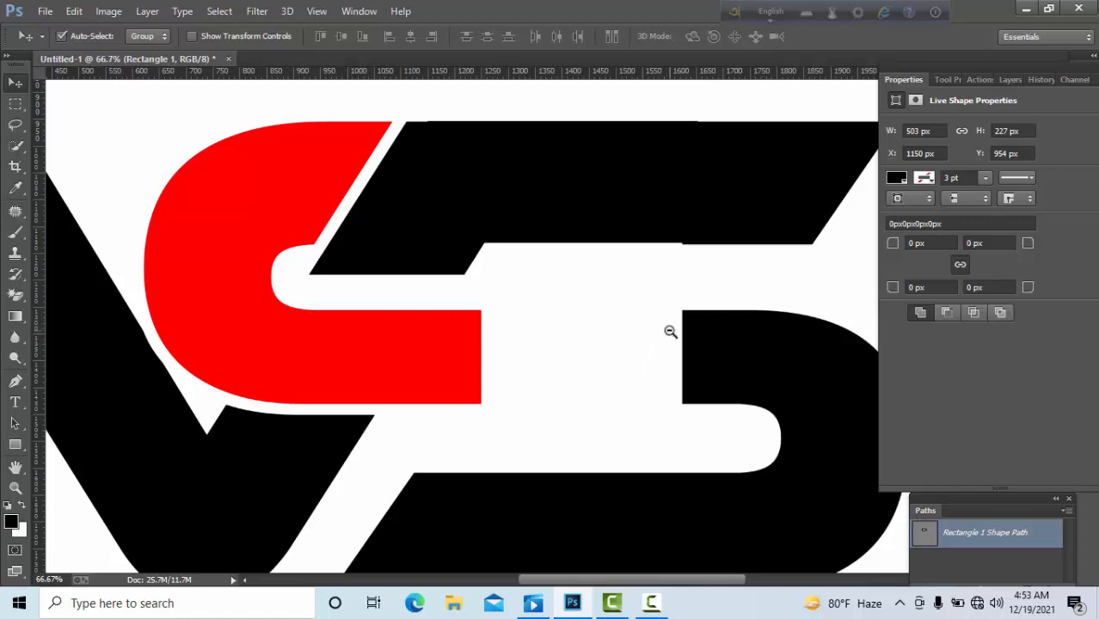
pyautogui.scroll(-2, 670, 331)
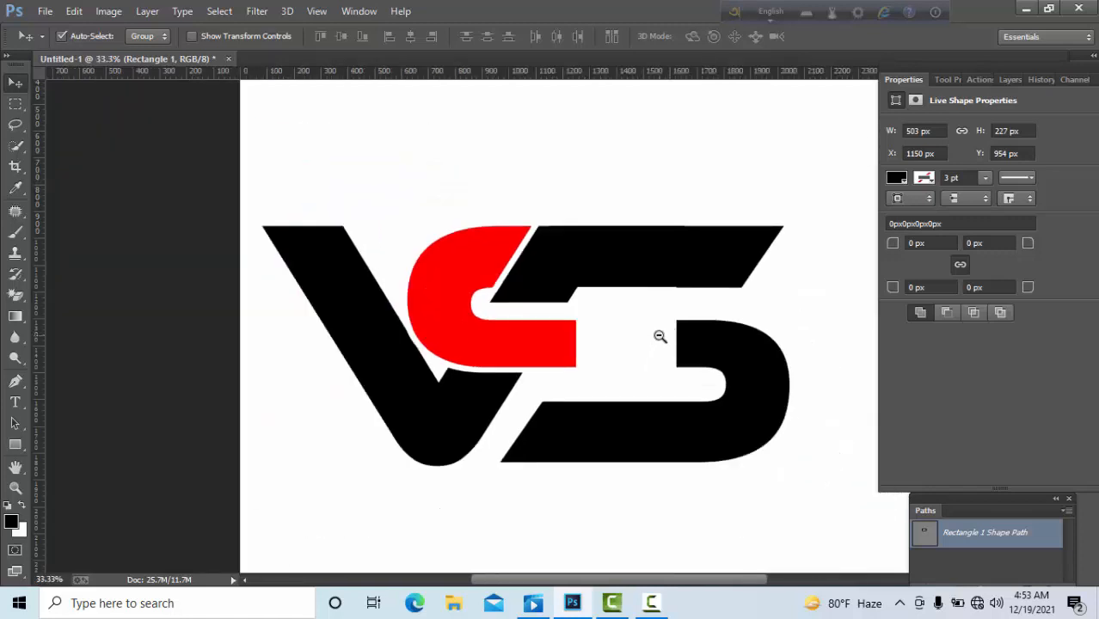
pyautogui.scroll(2, 660, 337)
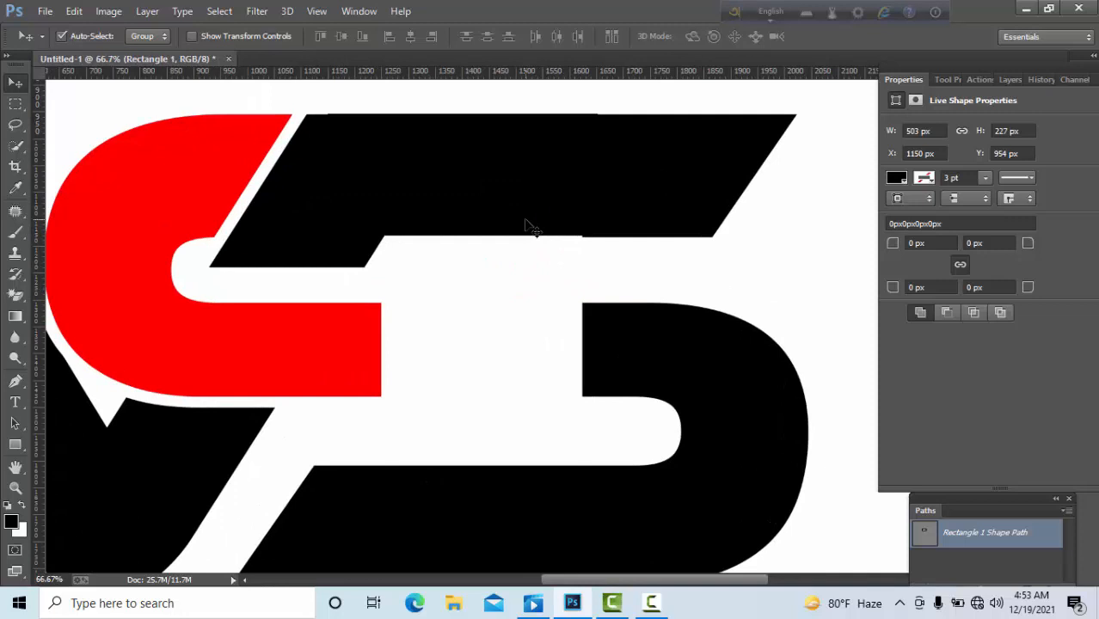
# Stretch the black rectangle joining the upper pieces downward to about 230 px high, flush with the S's upper piece.
pyautogui.hotkey('ctrl', 't')
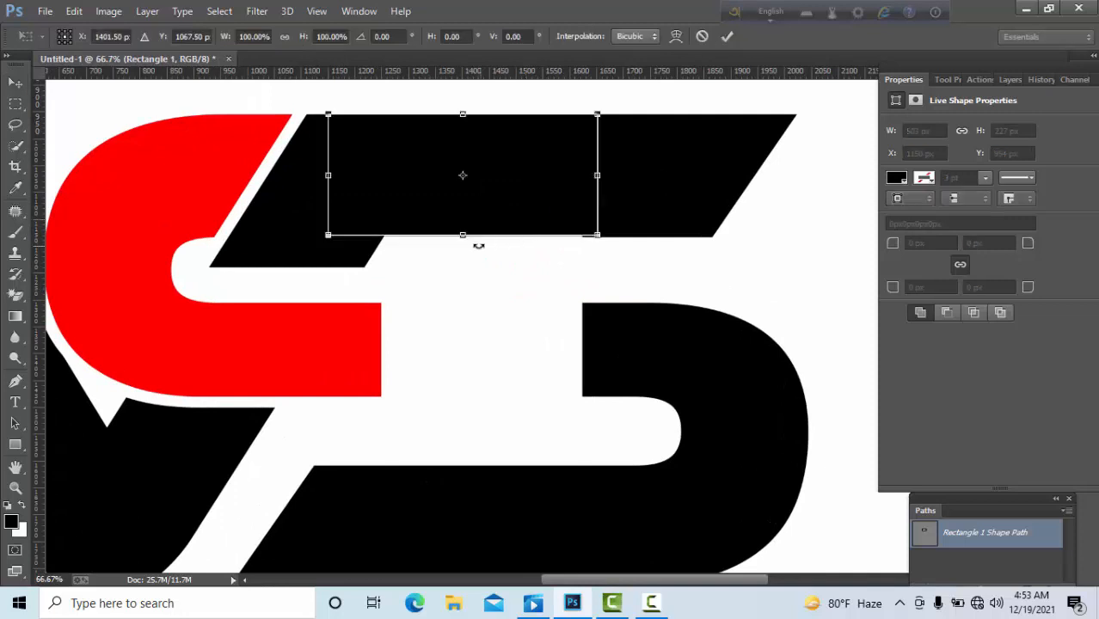
pyautogui.moveTo(463, 238); pyautogui.dragTo(463, 237)
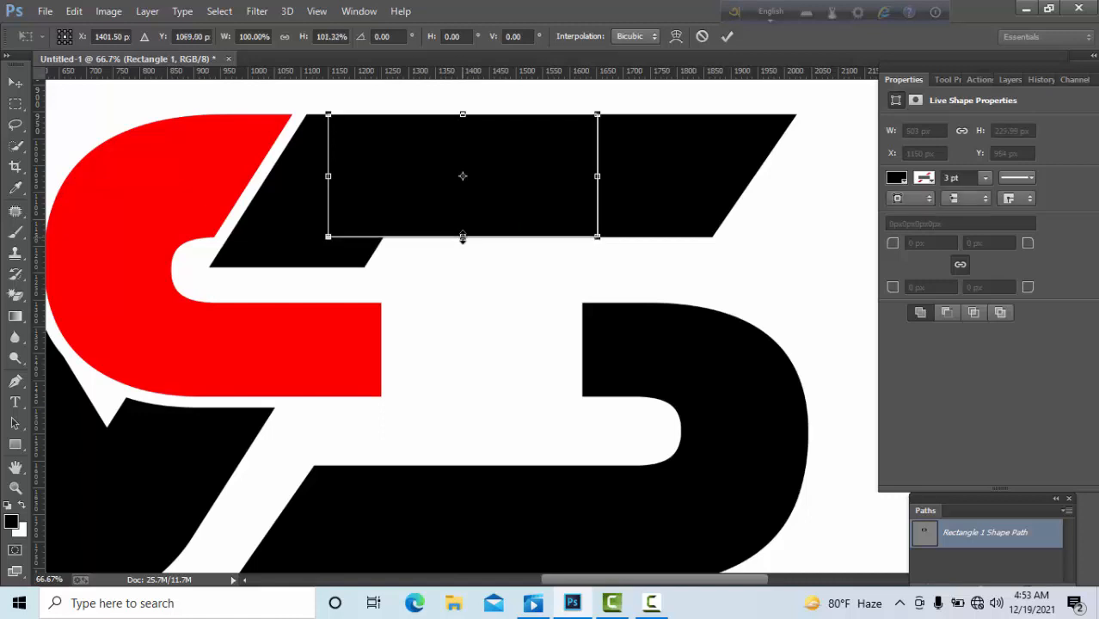
pyautogui.press('Return')
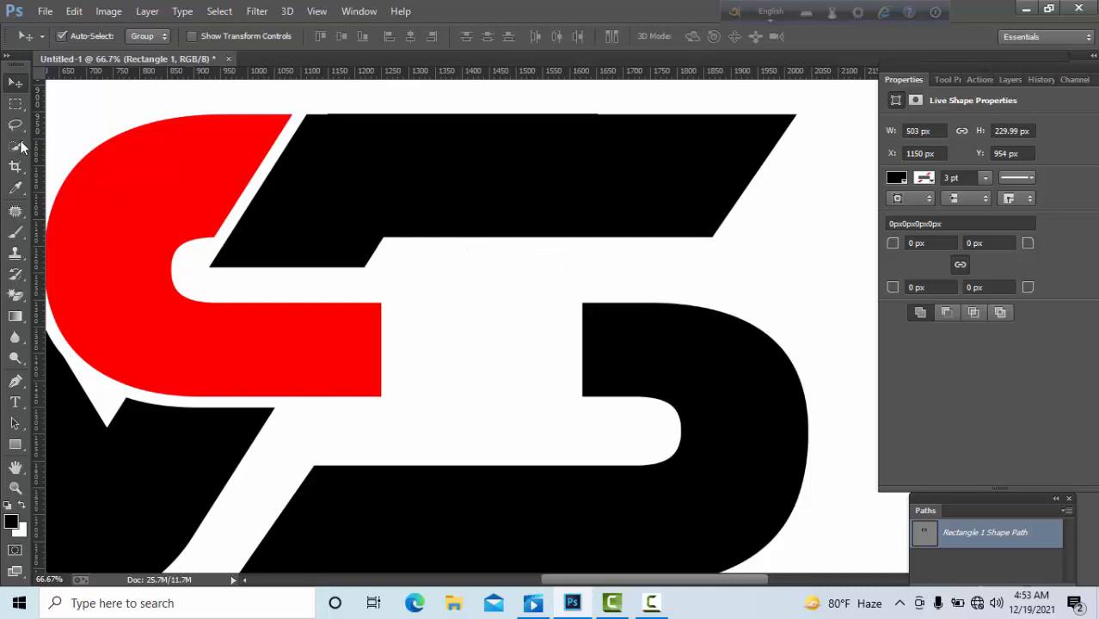
# Draw a black rectangle about 457 × 176 px bridging the red part and the S's middle black piece, and deselect it.
pyautogui.click(15, 444)
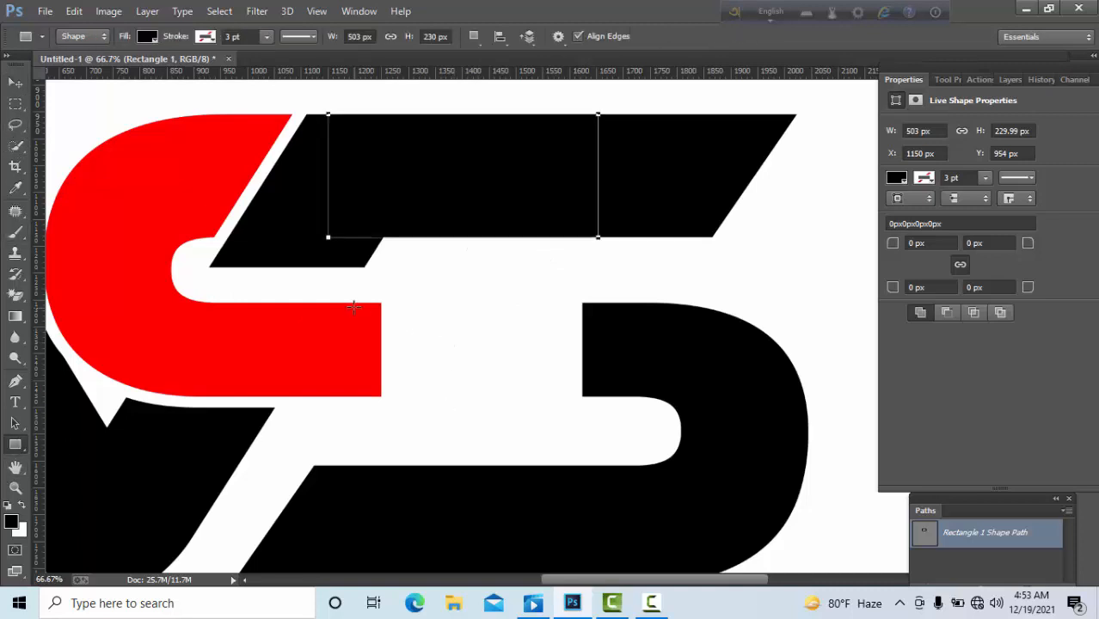
pyautogui.moveTo(350, 305); pyautogui.dragTo(594, 398)
pyautogui.click(17, 85)
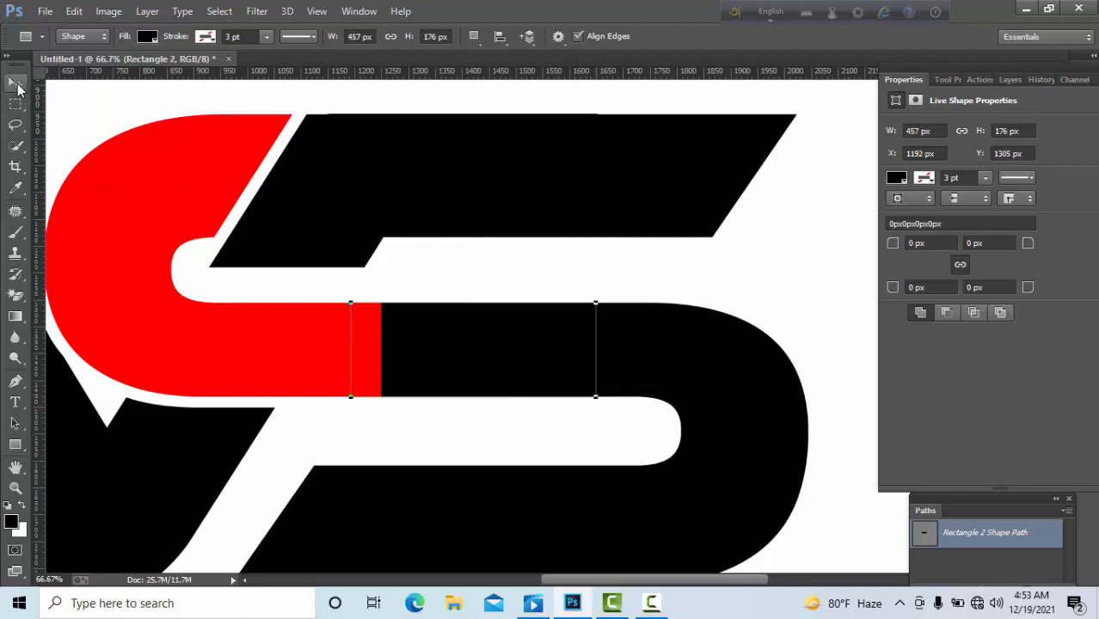
pyautogui.click(628, 291)
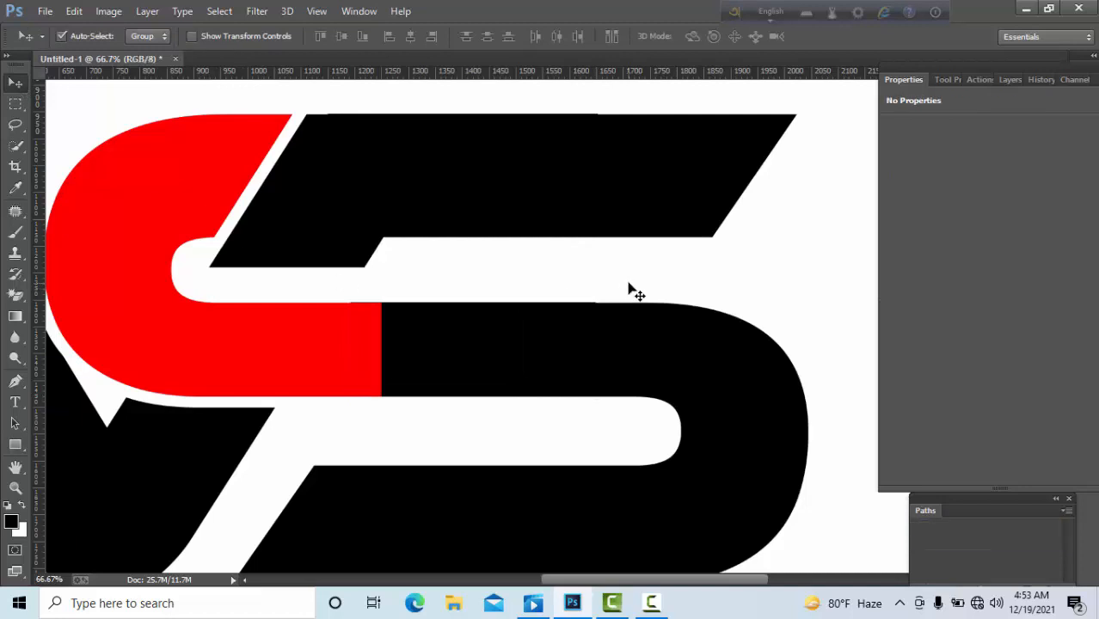
# Lower the top edge of the middle bridging rectangle so it is 174 px high and lines up with the S.
pyautogui.scroll(-3, 662, 298)
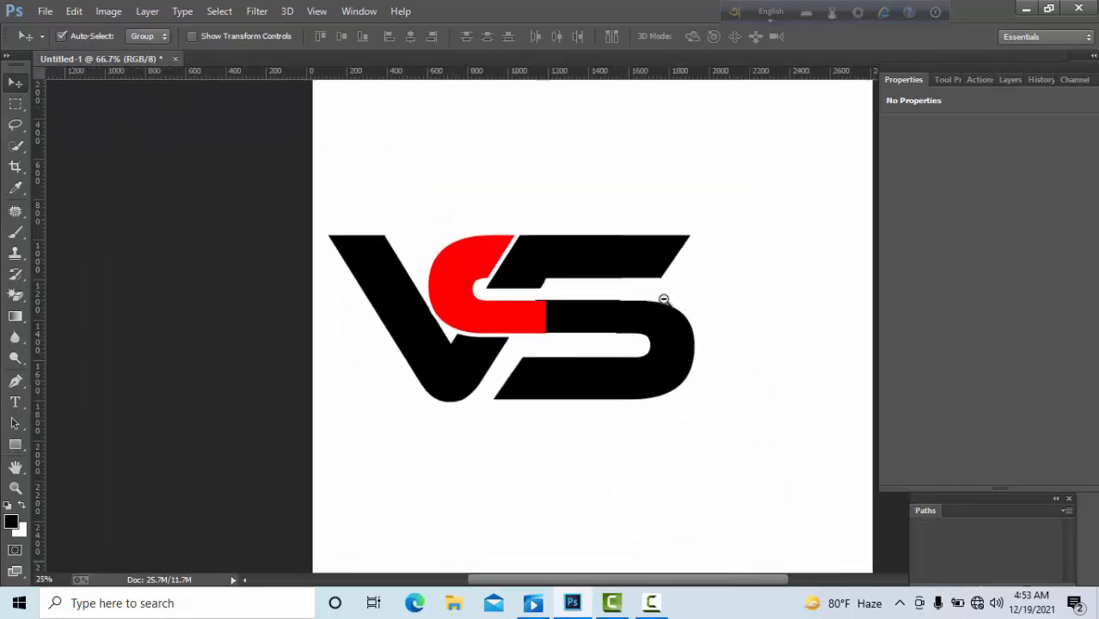
pyautogui.scroll(-1, 664, 298)
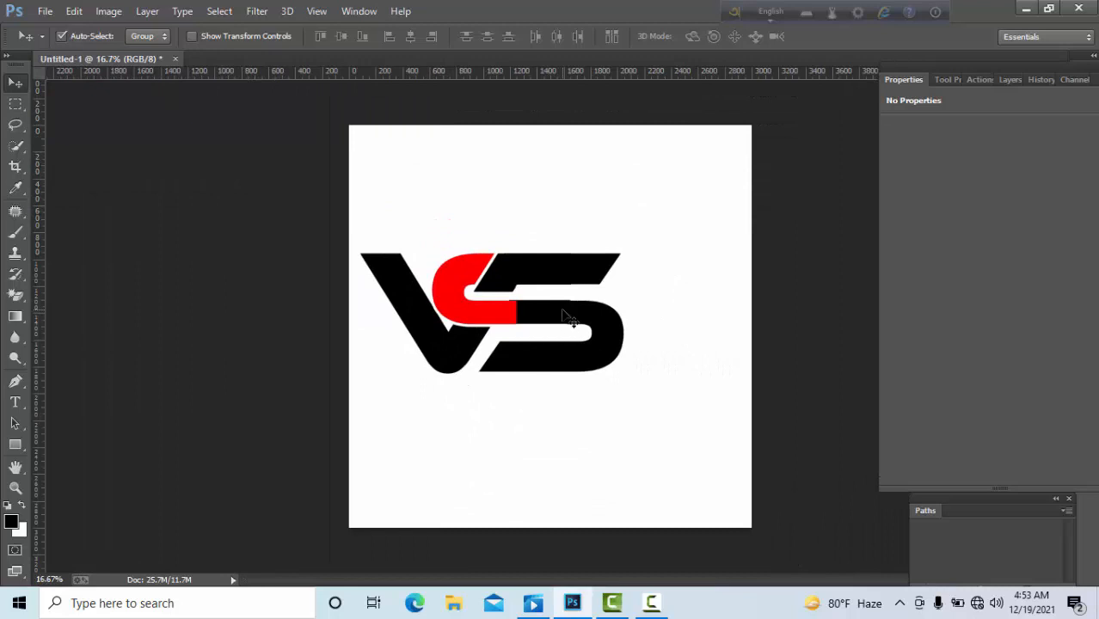
pyautogui.scroll(4, 537, 300)
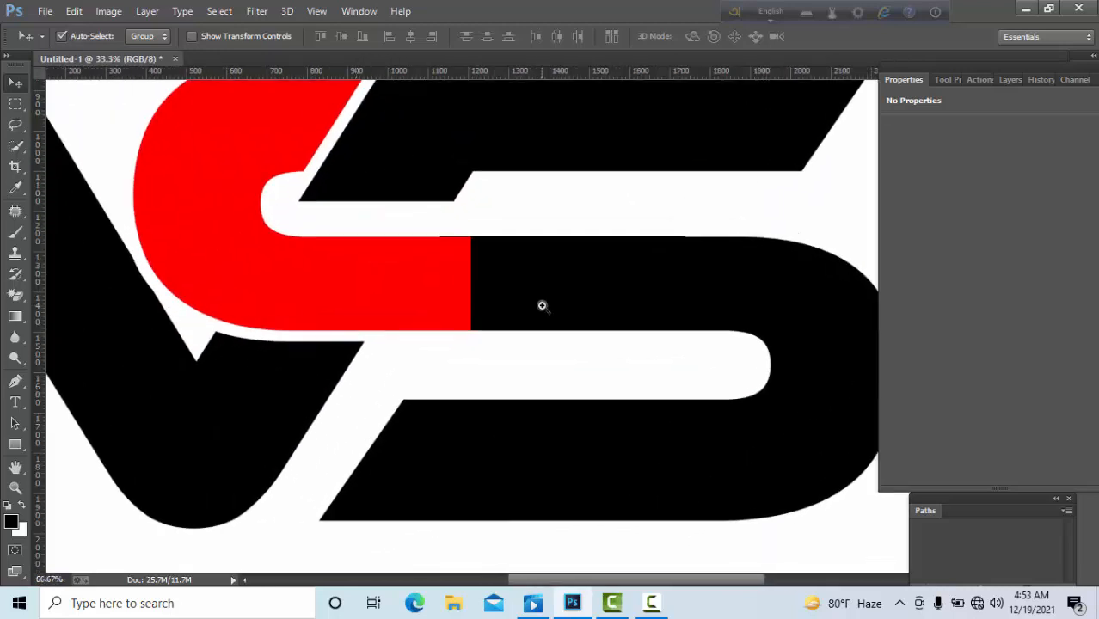
pyautogui.click(564, 279)
pyautogui.hotkey('ctrl', 't')
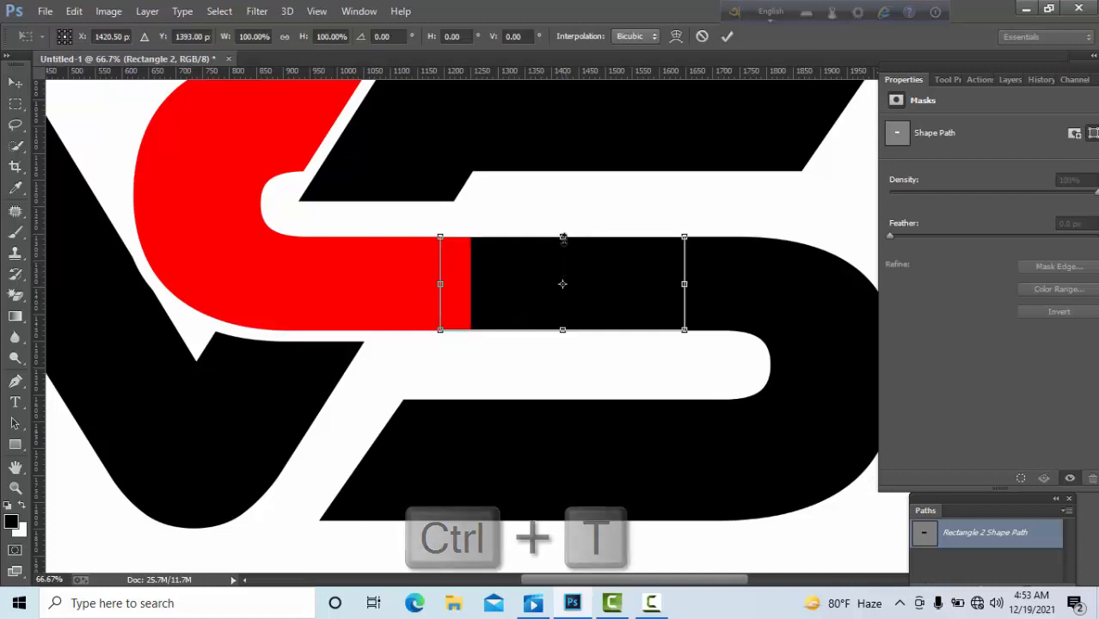
pyautogui.moveTo(563, 235); pyautogui.dragTo(563, 237)
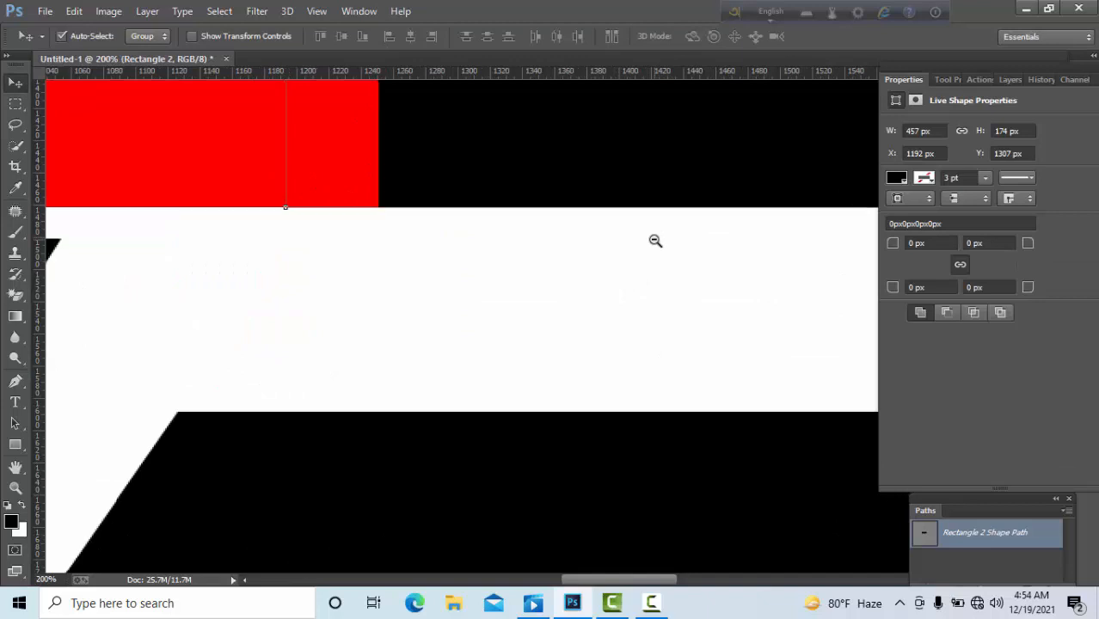
# Apply a red Color Overlay at 100% opacity to the middle bridging rectangle, Rectangle 2.
pyautogui.keyDown('alt'); pyautogui.click(655, 240); pyautogui.keyUp('alt')
pyautogui.keyDown('alt'); pyautogui.click(655, 240); pyautogui.keyUp('alt')
pyautogui.keyDown('alt'); pyautogui.click(655, 240); pyautogui.keyUp('alt')
pyautogui.keyDown('alt'); pyautogui.click(654, 240); pyautogui.keyUp('alt')
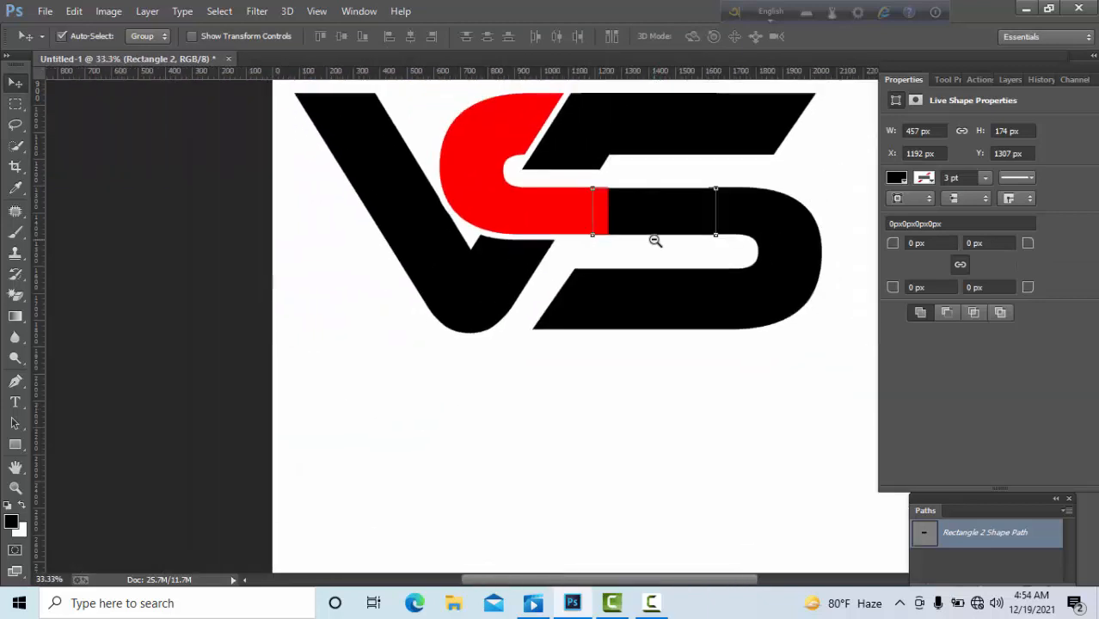
pyautogui.keyDown('alt'); pyautogui.click(655, 240); pyautogui.keyUp('alt')
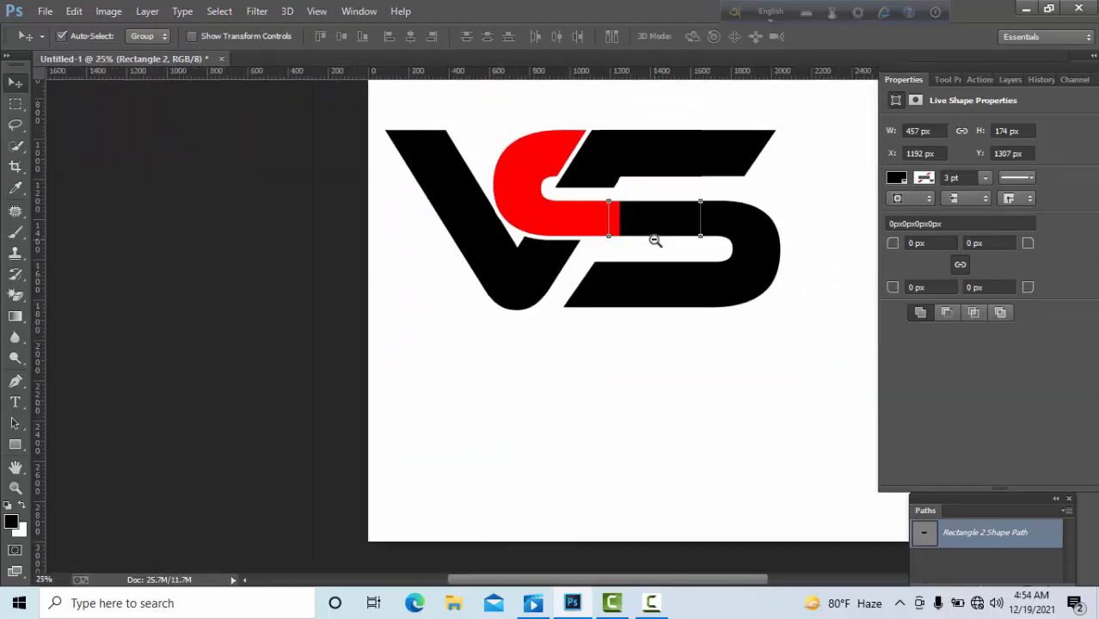
pyautogui.keyDown('alt'); pyautogui.click(654, 240); pyautogui.keyUp('alt')
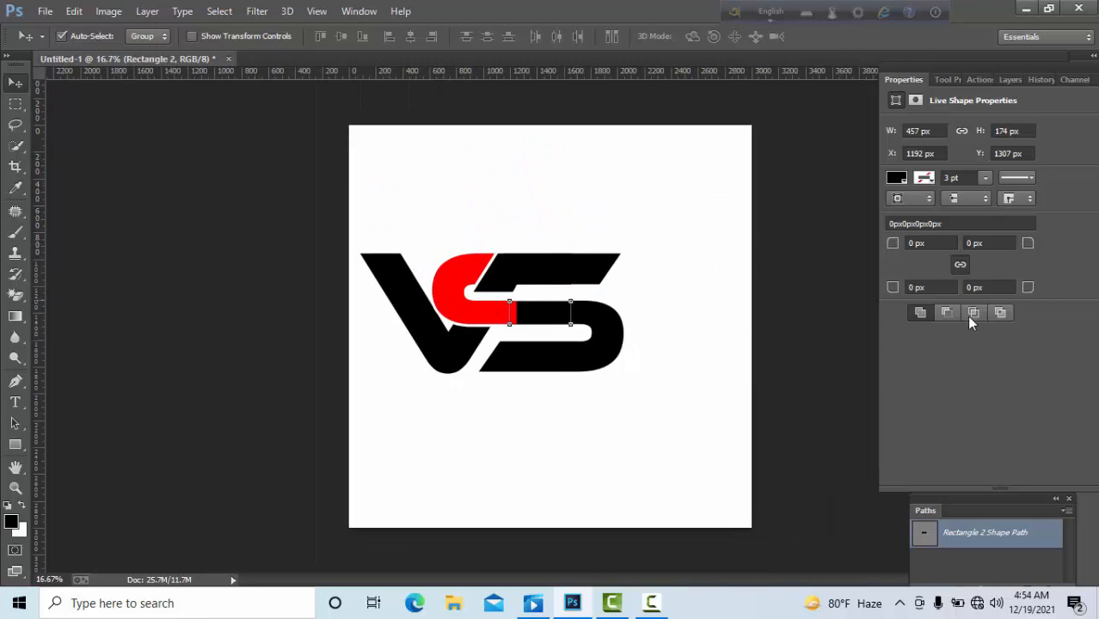
pyautogui.click(1002, 79)
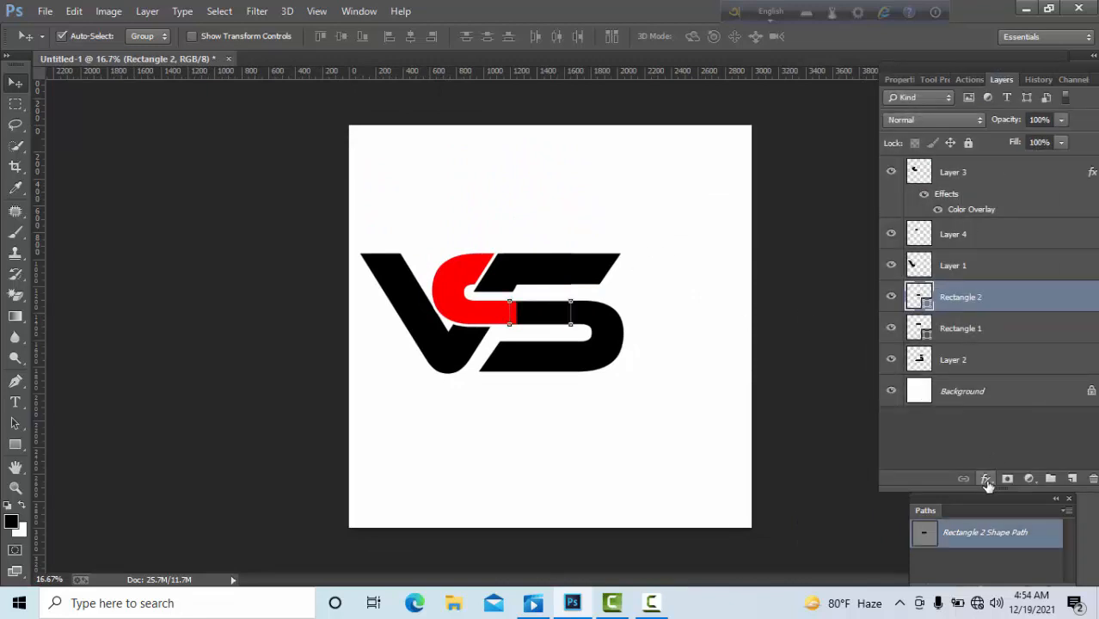
pyautogui.click(986, 479)
pyautogui.click(995, 399)
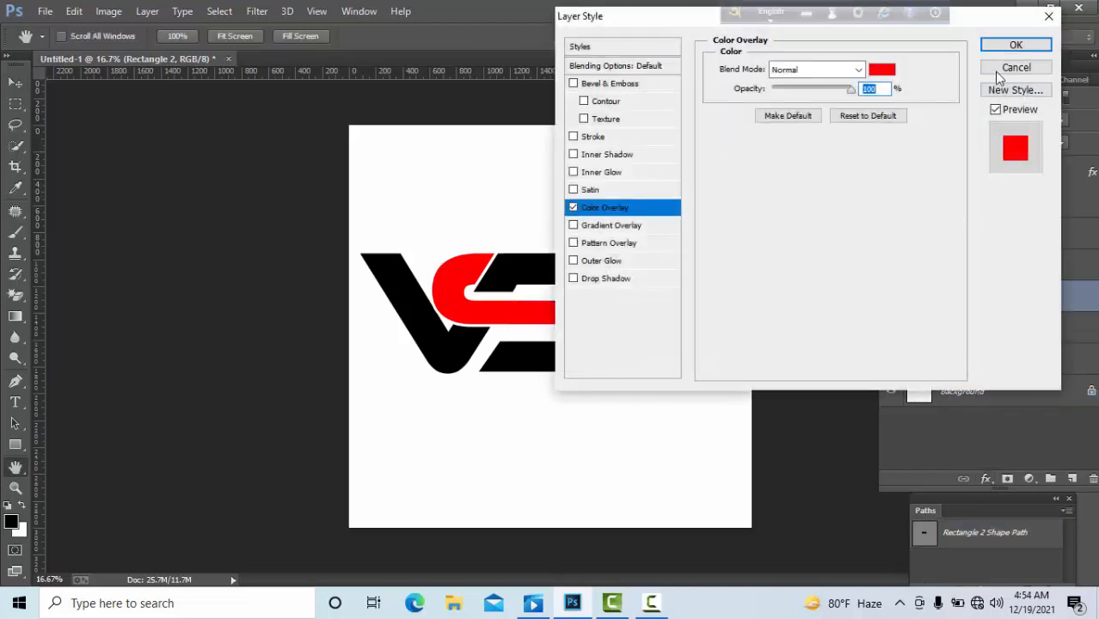
pyautogui.click(1012, 46)
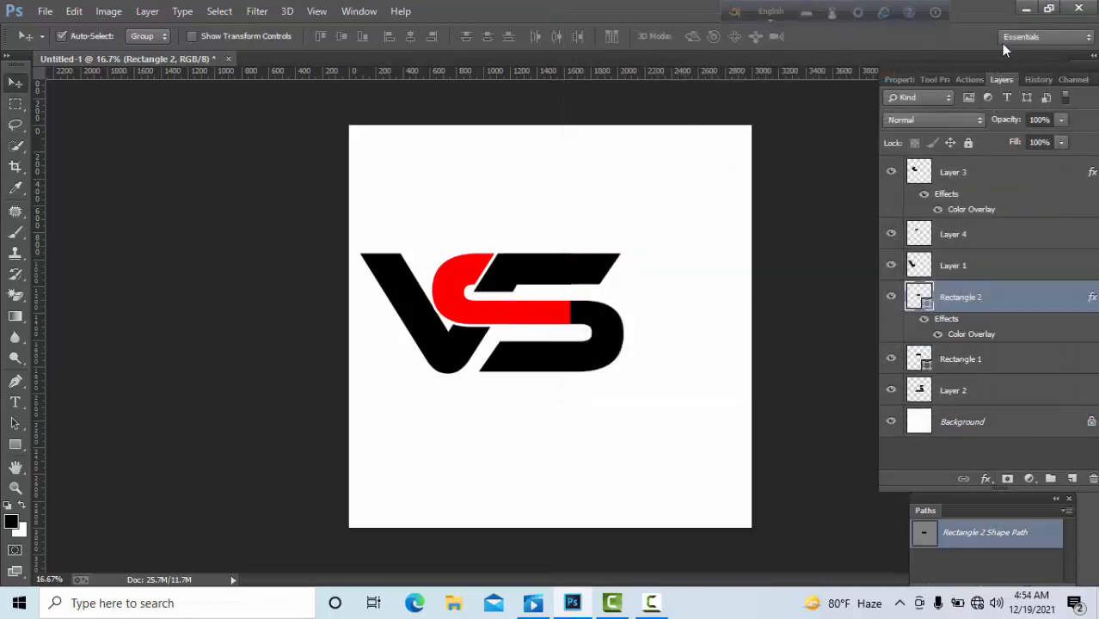
# Apply a red Color Overlay at 100% opacity to the upper joining rectangle, Rectangle 1.
pyautogui.click(598, 358)
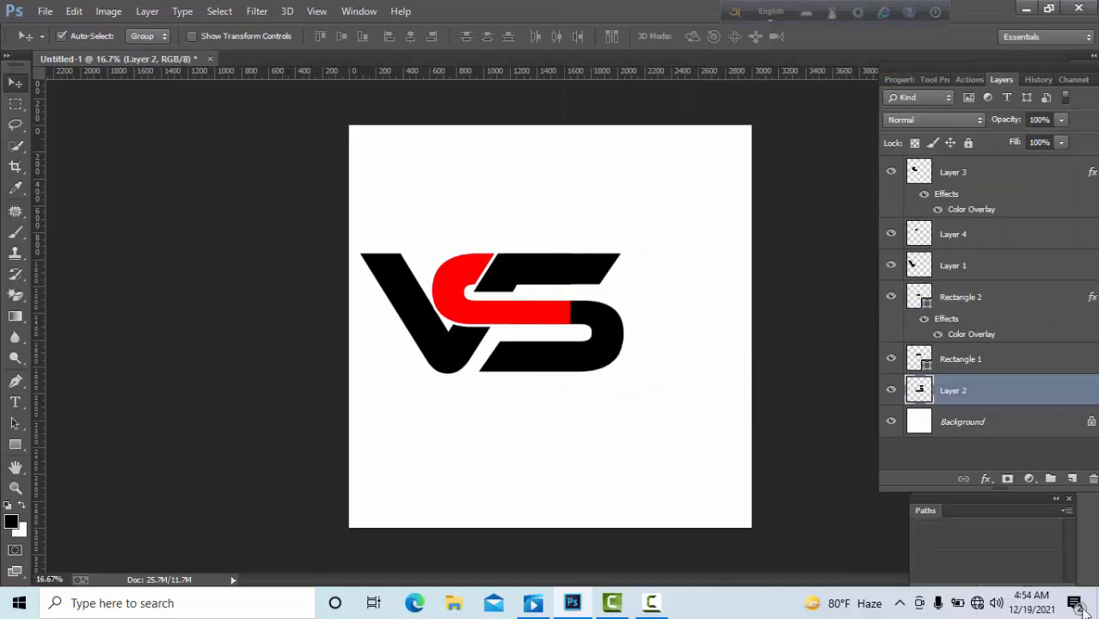
pyautogui.hotkey('alt', ']')
pyautogui.click(987, 479)
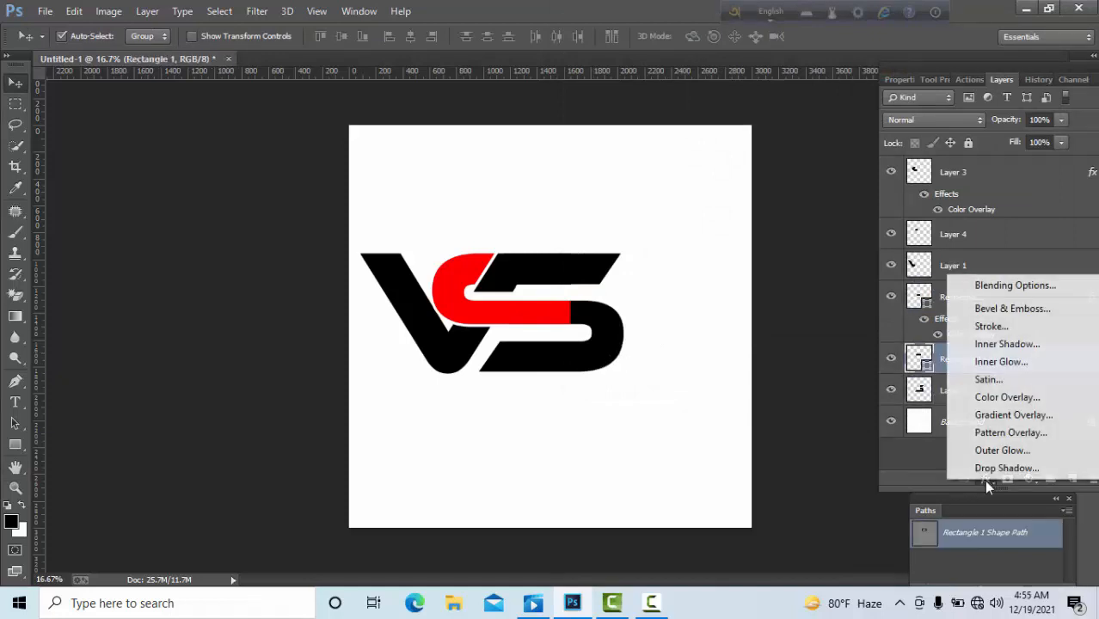
pyautogui.click(1005, 398)
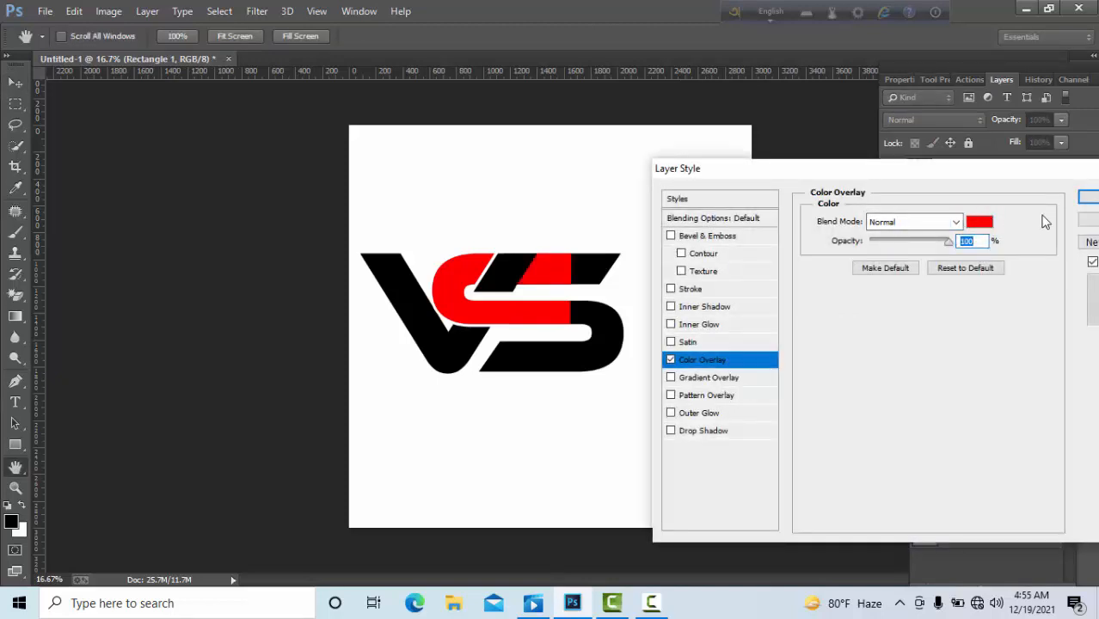
pyautogui.press('Return')
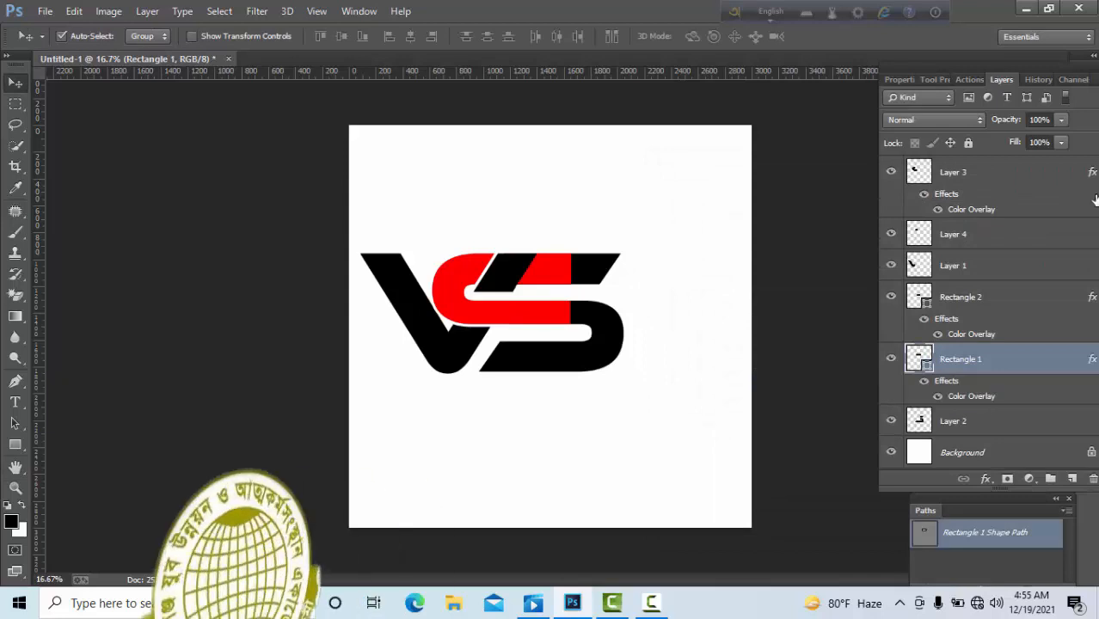
# Apply a red Color Overlay at 100% opacity to the remaining black parts of the S on Layer 2.
pyautogui.click(575, 368)
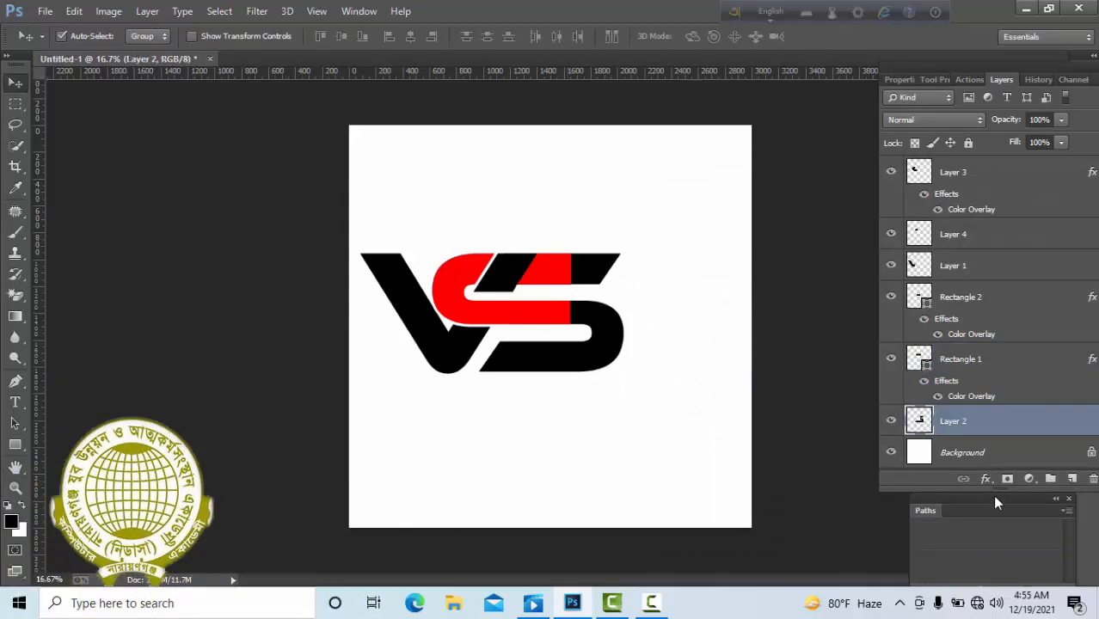
pyautogui.click(986, 480)
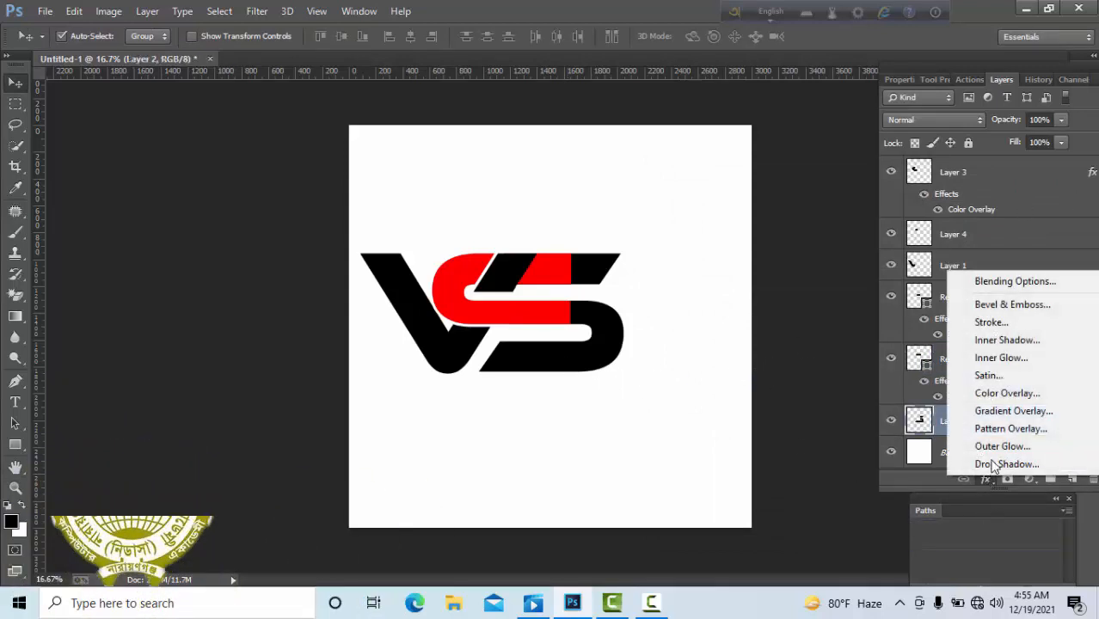
pyautogui.click(1008, 394)
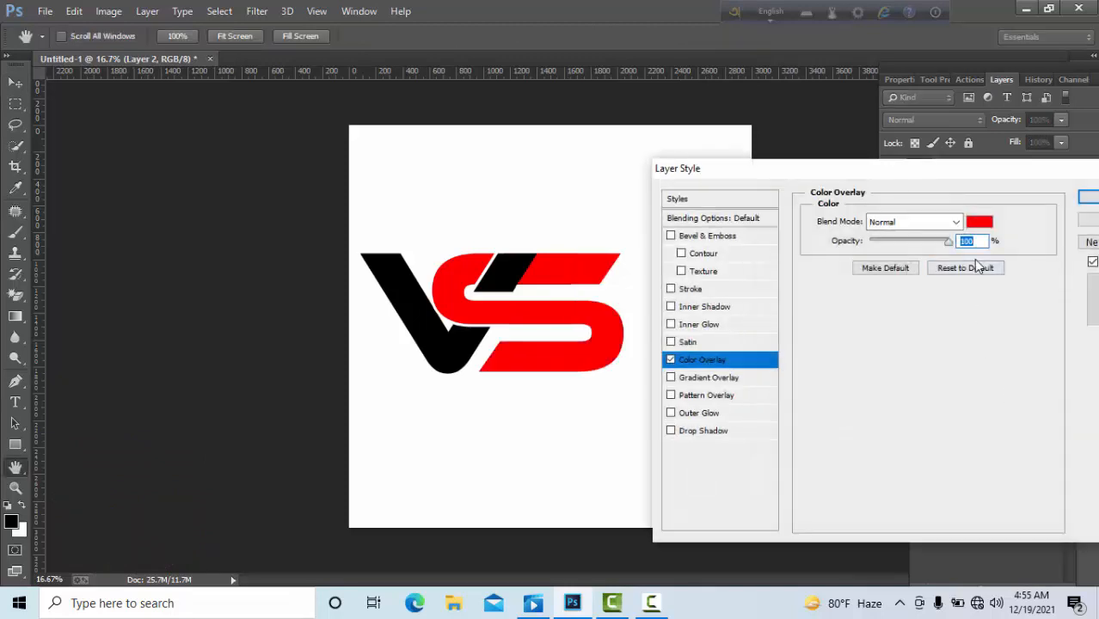
pyautogui.click(1093, 199)
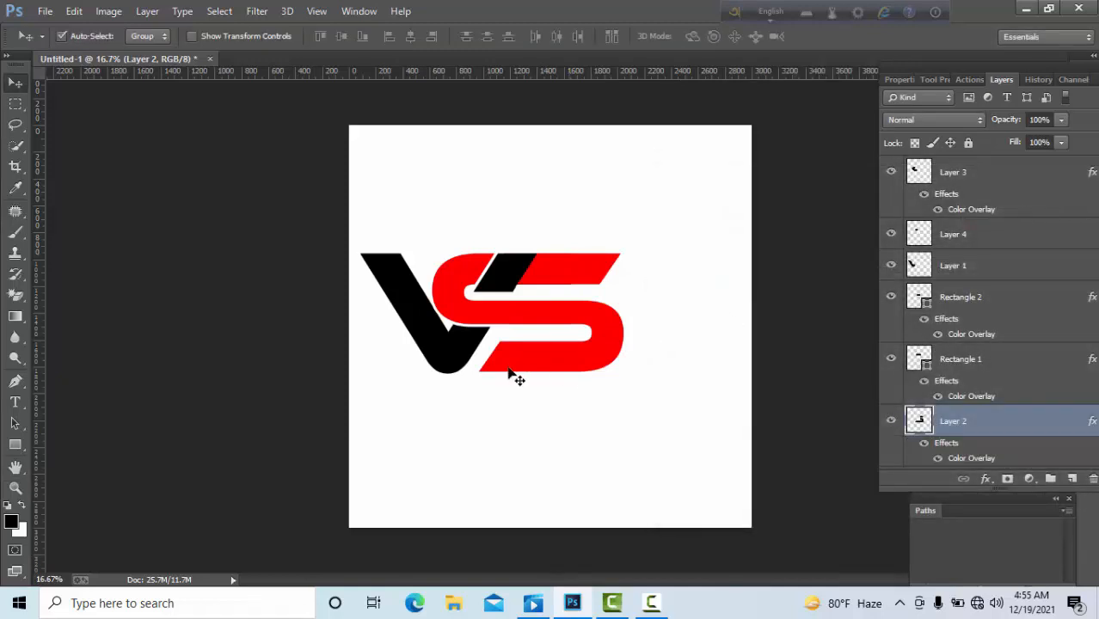
# Apply a Color Overlay in black (000000) to the V on Layer 1.
pyautogui.click(437, 353)
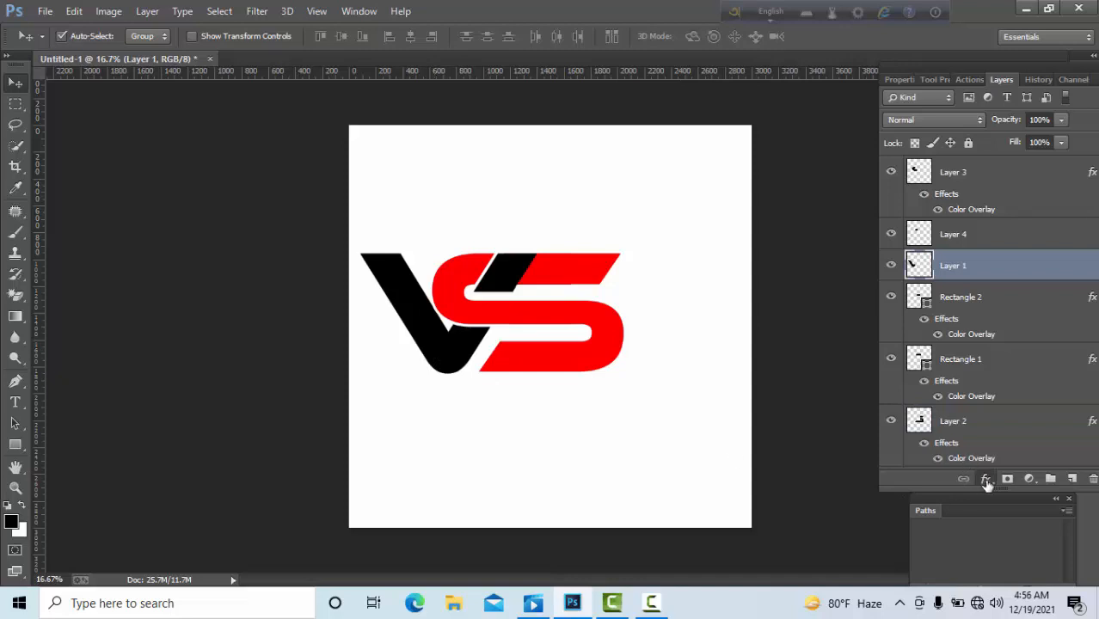
pyautogui.click(986, 479)
pyautogui.click(1002, 397)
pyautogui.click(980, 225)
pyautogui.click(602, 435)
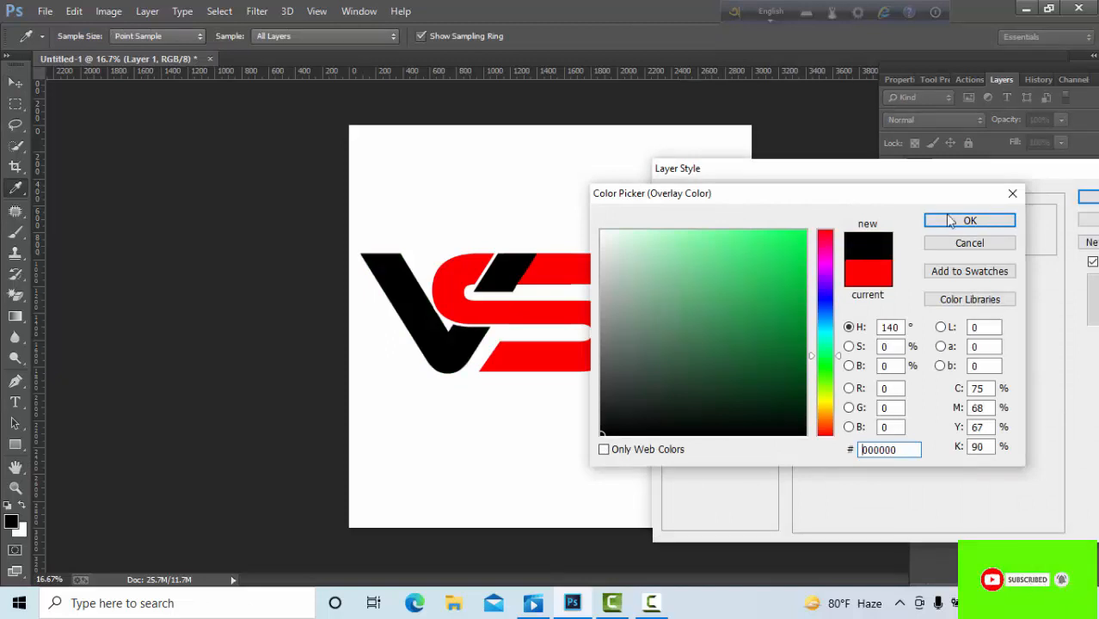
pyautogui.moveTo(826, 196); pyautogui.dragTo(867, 176)
pyautogui.click(1017, 198)
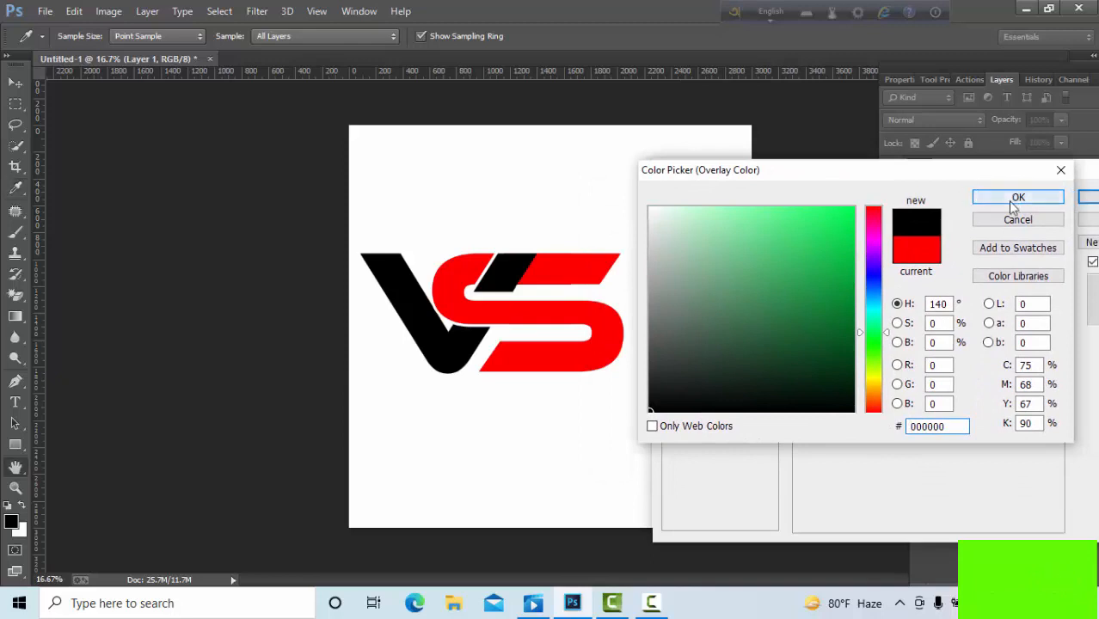
pyautogui.click(1090, 199)
# Merge all the logo layers above the Background into one layer and move the logo toward the canvas's centre.
pyautogui.click(507, 275)
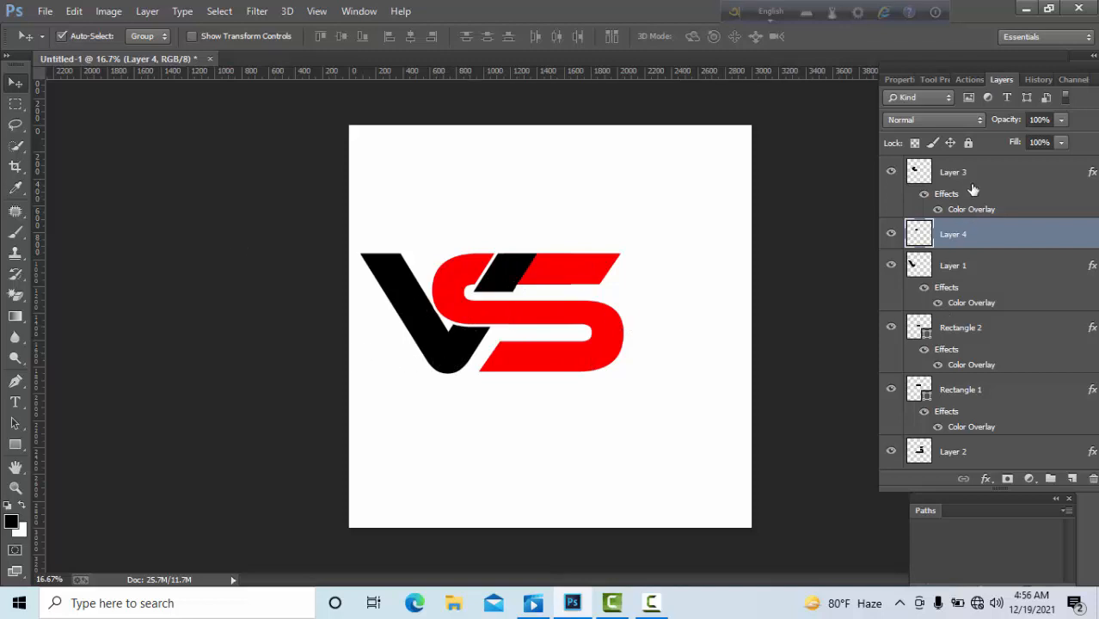
pyautogui.scroll(-1, 965, 179)
pyautogui.keyDown('shift'); pyautogui.click(951, 417); pyautogui.keyUp('shift')
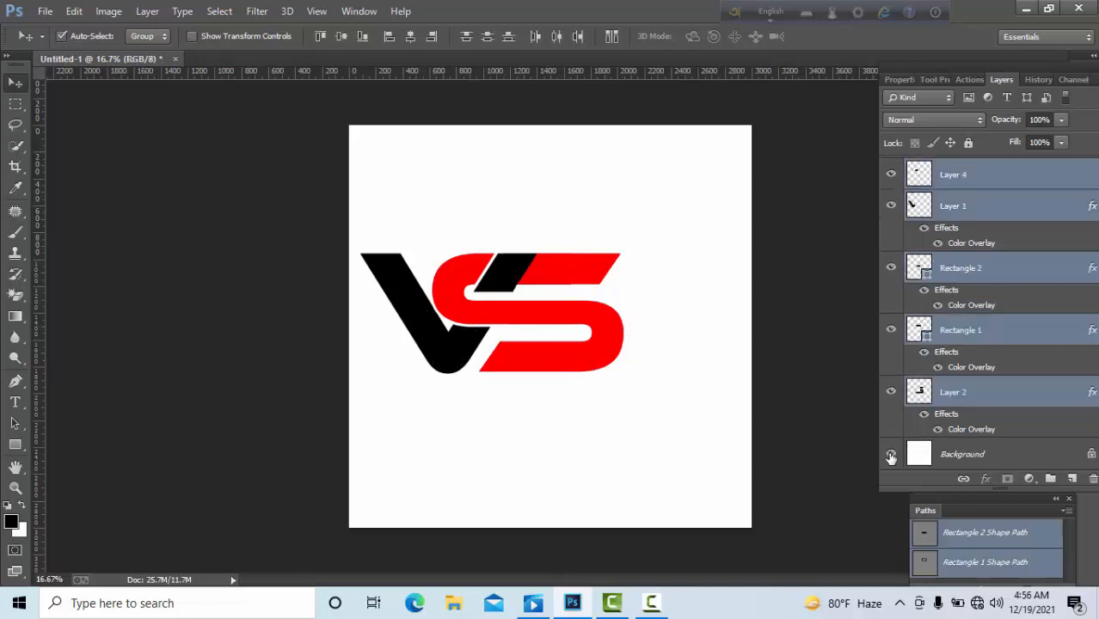
pyautogui.hotkey('ctrl', 'e')
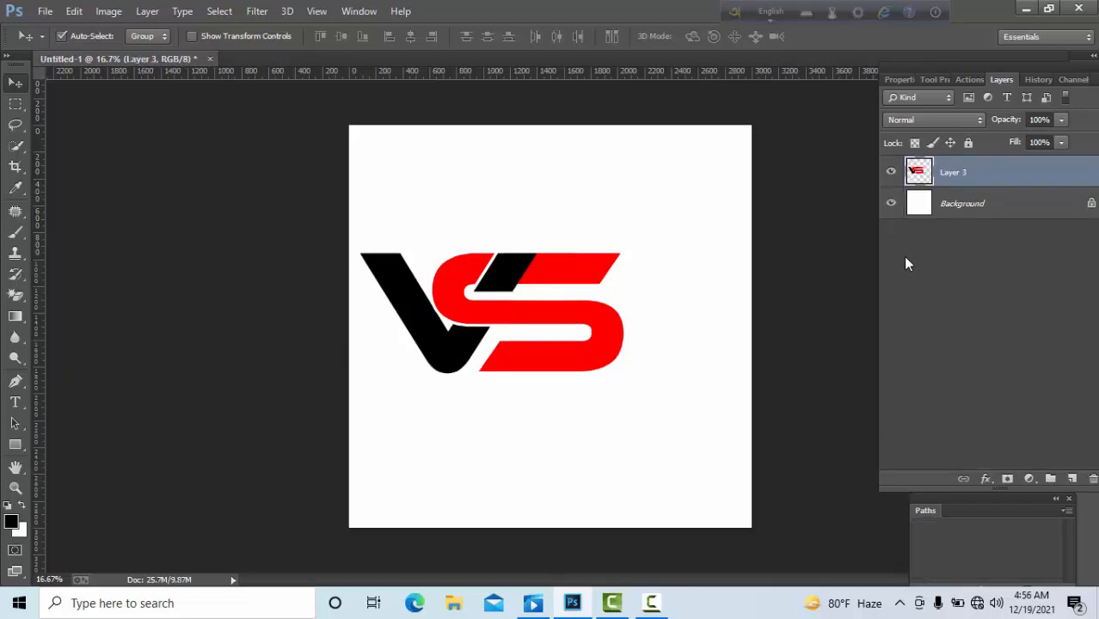
pyautogui.moveTo(582, 287); pyautogui.dragTo(634, 269)
# Add the caption "CHARACTER LOGO" as a black 32 pt Ethnocentric text layer below the VS logo.
pyautogui.click(15, 401)
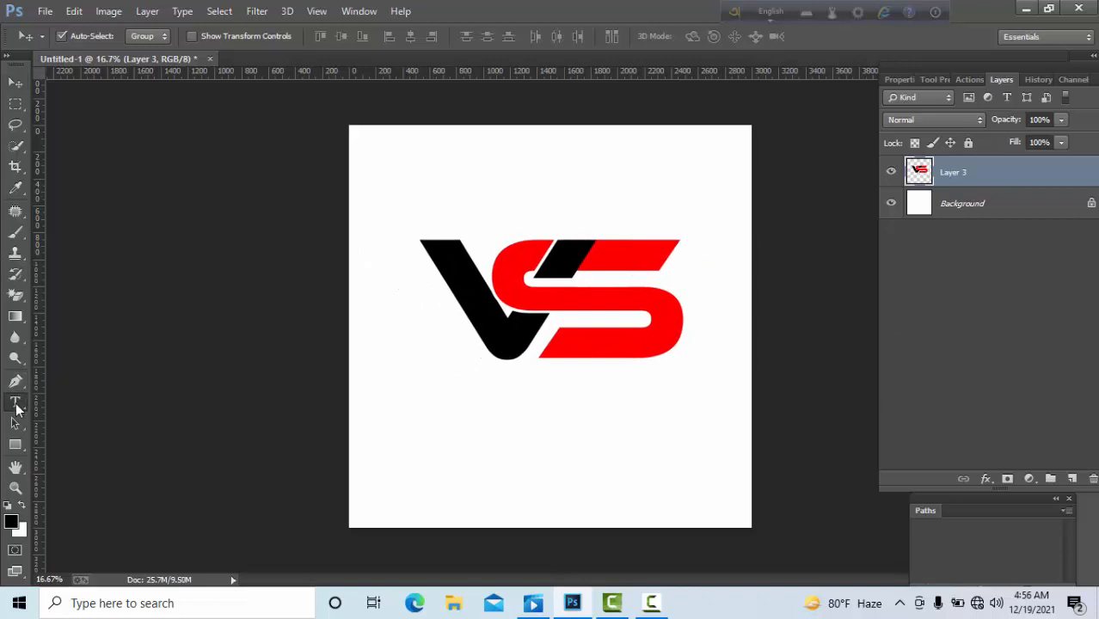
pyautogui.click(391, 408)
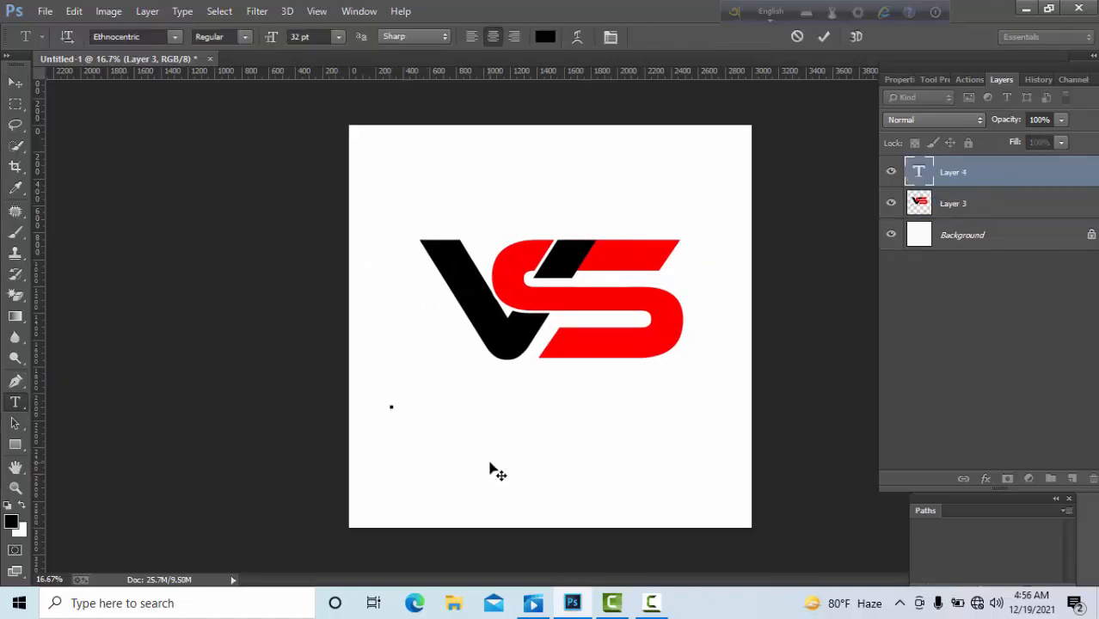
pyautogui.write('CHA')
pyautogui.write('RACTER')
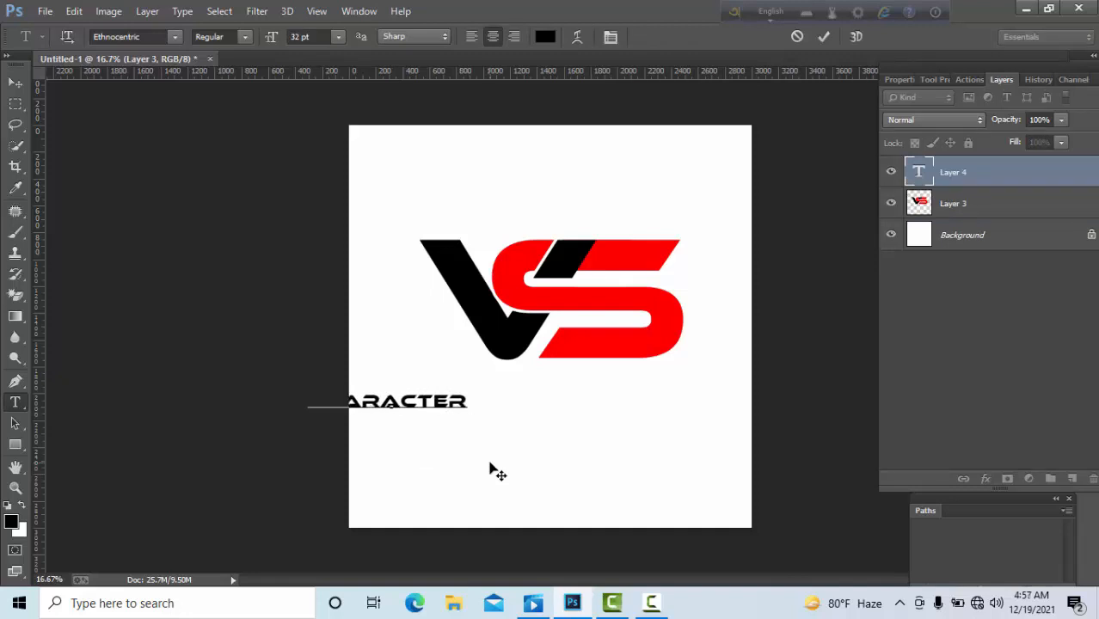
pyautogui.write(' LOGO')
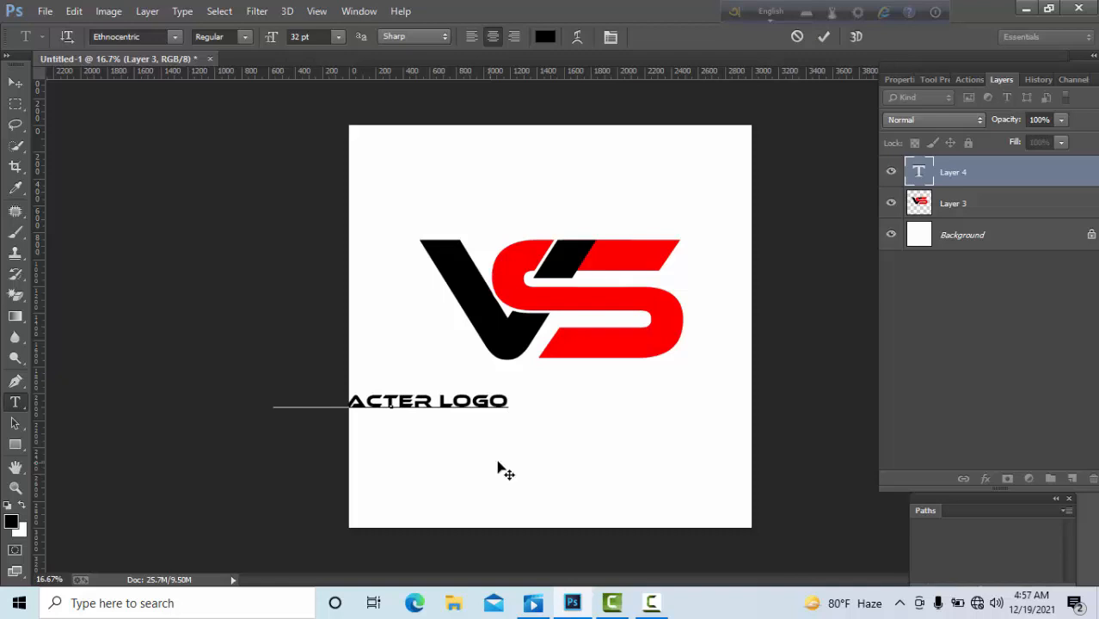
pyautogui.click(16, 83)
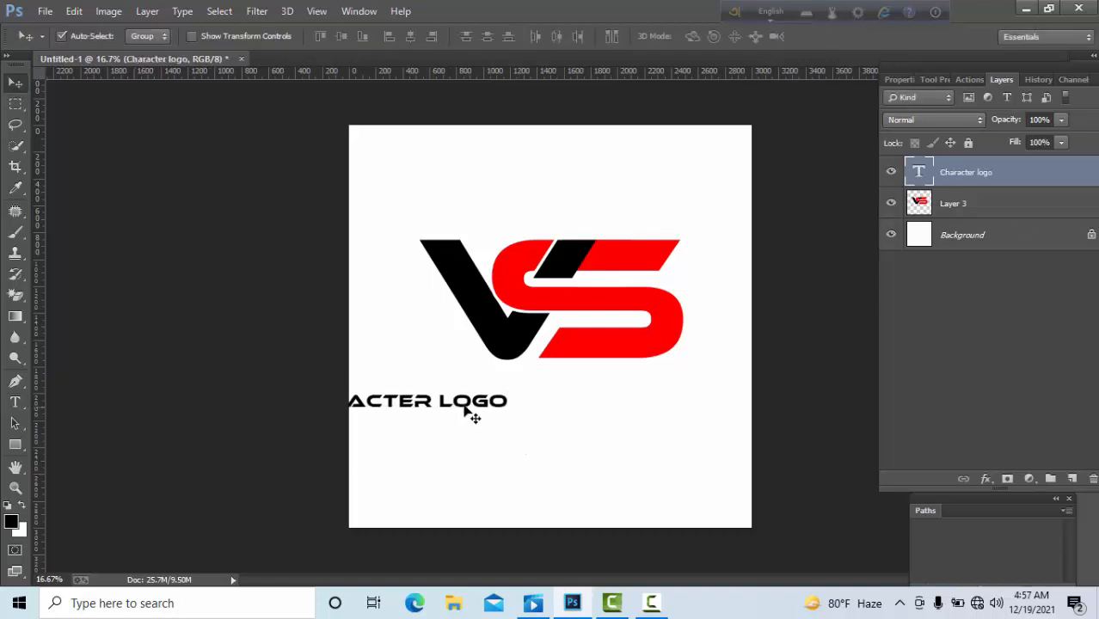
# Move the caption directly beneath the VS logo and scale its width to about 94.5%.
pyautogui.moveTo(458, 410); pyautogui.dragTo(671, 374)
pyautogui.hotkey('ctrl', 't')
pyautogui.press('Return')
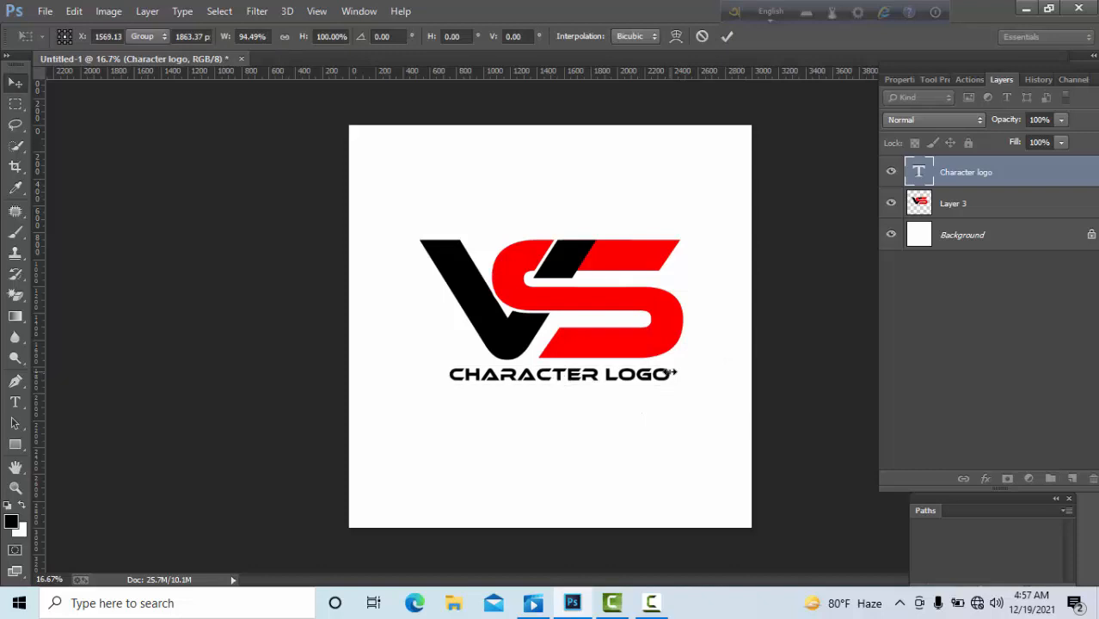
# Recolour the word CHARACTER in the caption to red.
pyautogui.click(16, 402)
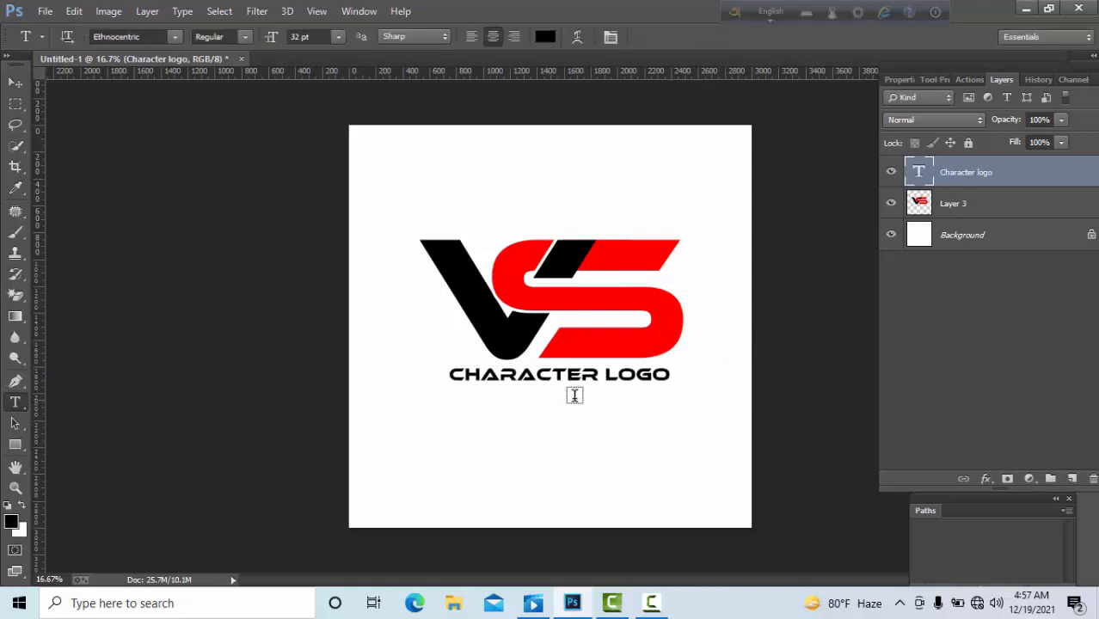
pyautogui.doubleClick(522, 373)
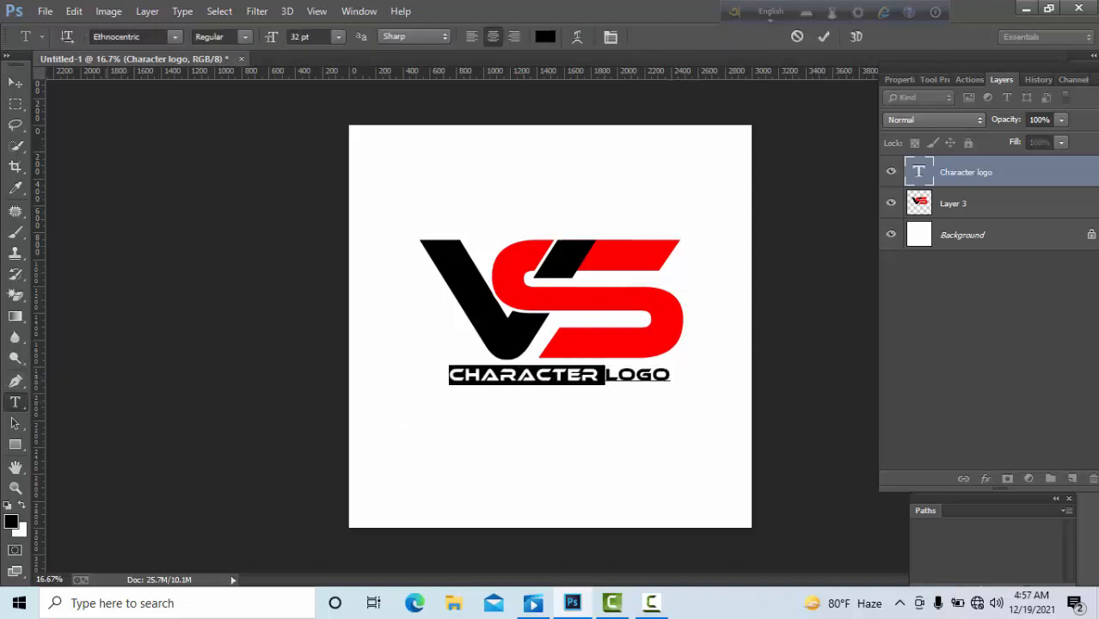
pyautogui.moveTo(794, 225); pyautogui.dragTo(940, 181)
pyautogui.click(1017, 198)
pyautogui.click(16, 82)
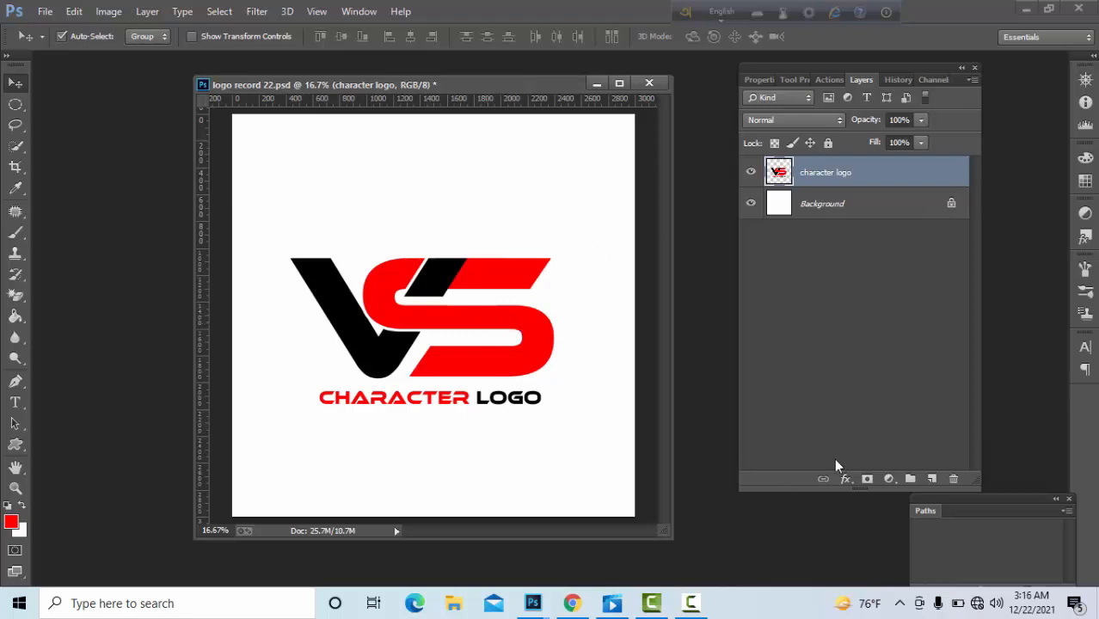
# Add a Bevel & Emboss effect to the character logo layer with 551% depth and 38 px size.
pyautogui.click(846, 479)
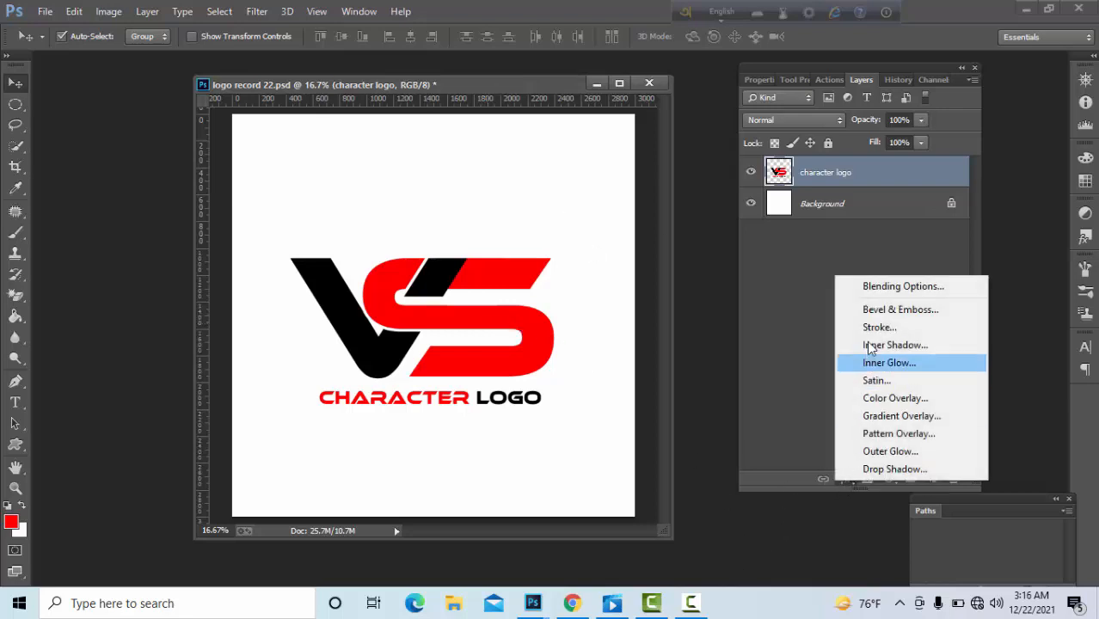
pyautogui.click(879, 312)
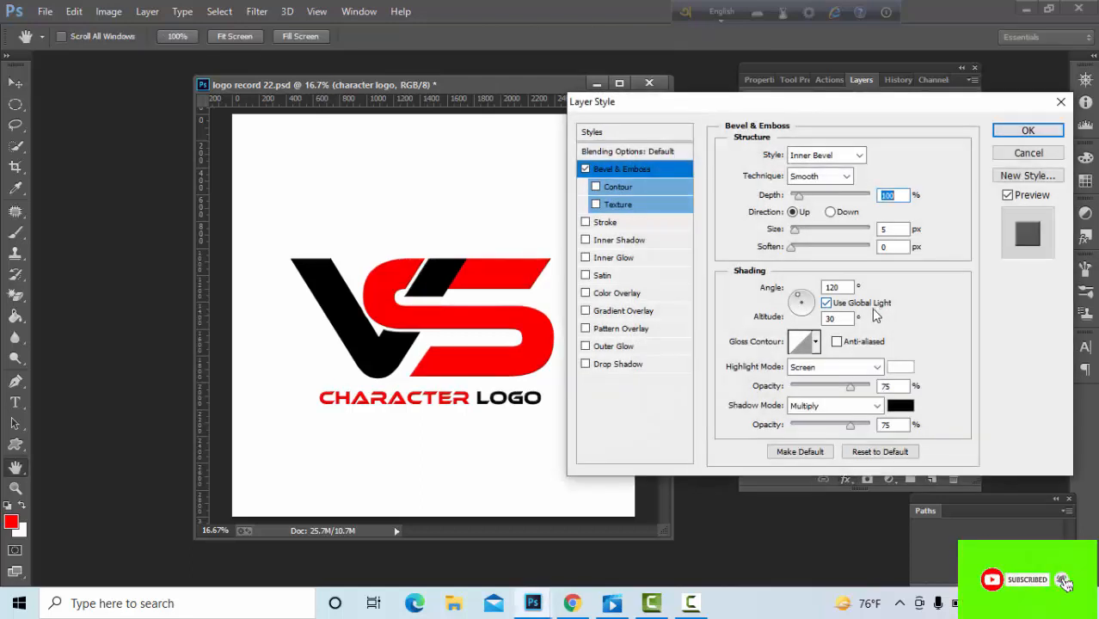
pyautogui.moveTo(799, 197); pyautogui.dragTo(834, 197)
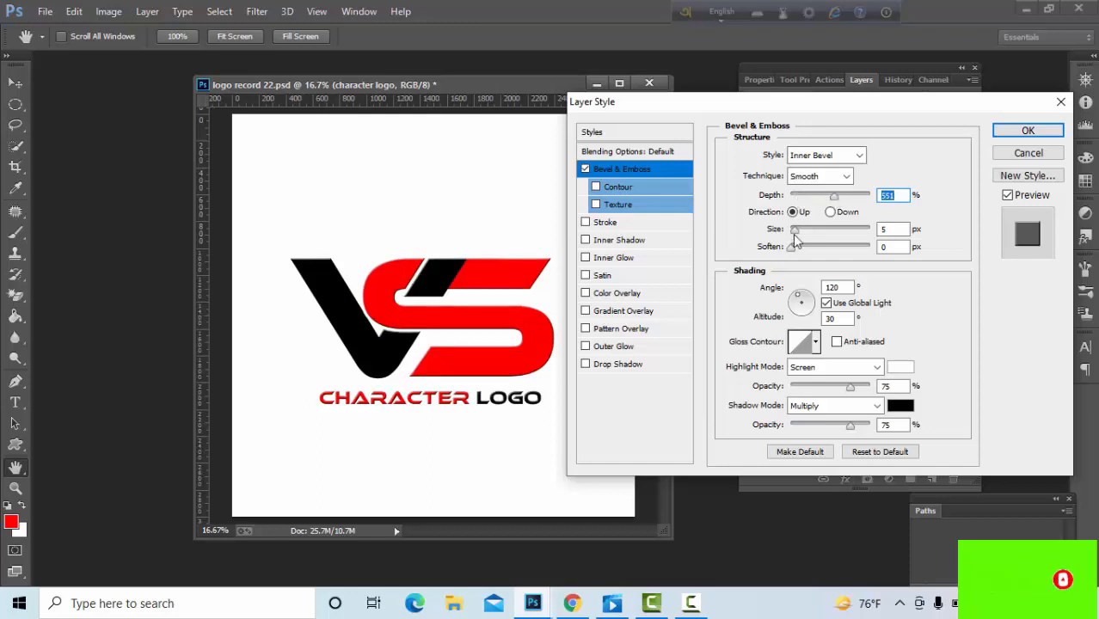
pyautogui.moveTo(794, 234)
pyautogui.mouseDown()
pyautogui.moveTo(812, 234)
pyautogui.moveTo(808, 248)
pyautogui.moveTo(790, 249)
pyautogui.moveTo(807, 233)
pyautogui.mouseUp()
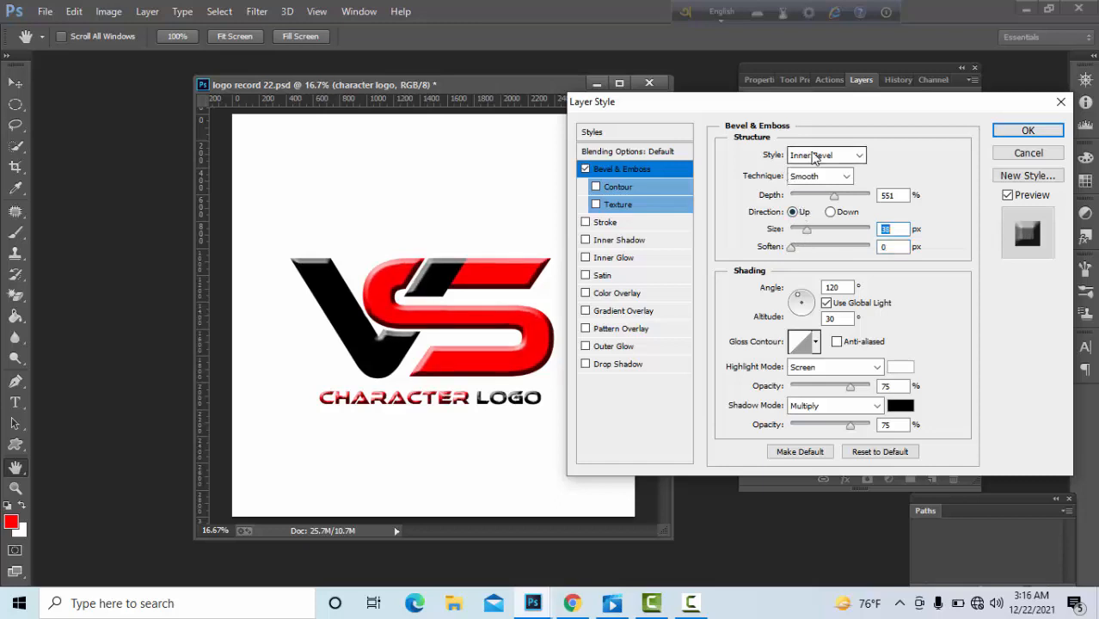
# Change the bevel style to Emboss with a size of 81 px and set its shadow colour to white (ffffff).
pyautogui.click(813, 155)
pyautogui.click(811, 198)
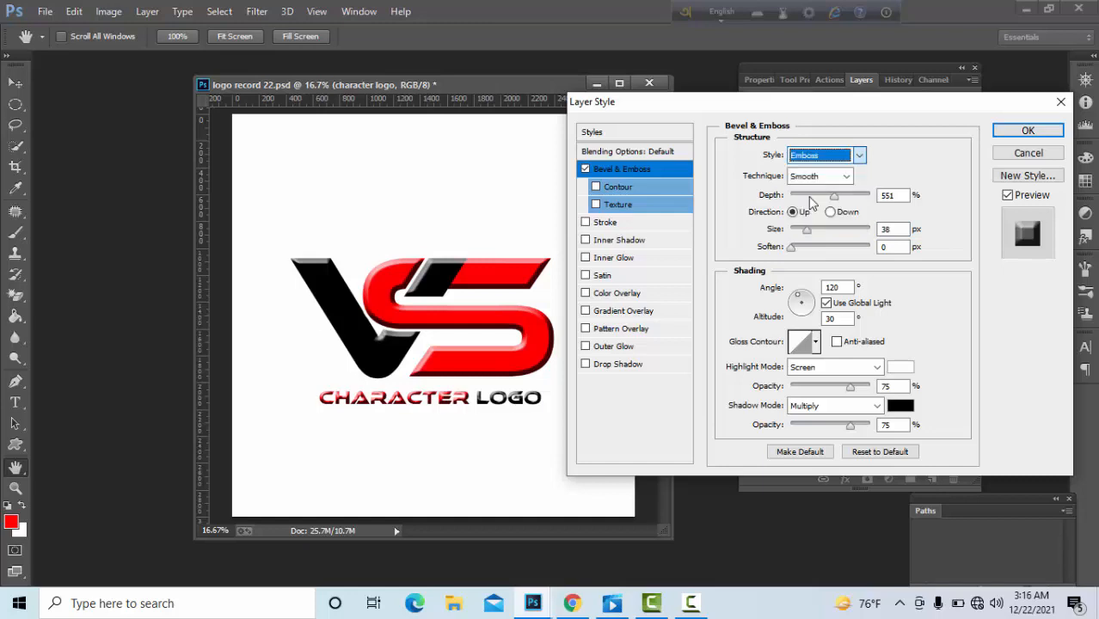
pyautogui.moveTo(807, 231)
pyautogui.mouseDown()
pyautogui.moveTo(834, 230)
pyautogui.moveTo(819, 230)
pyautogui.mouseUp()
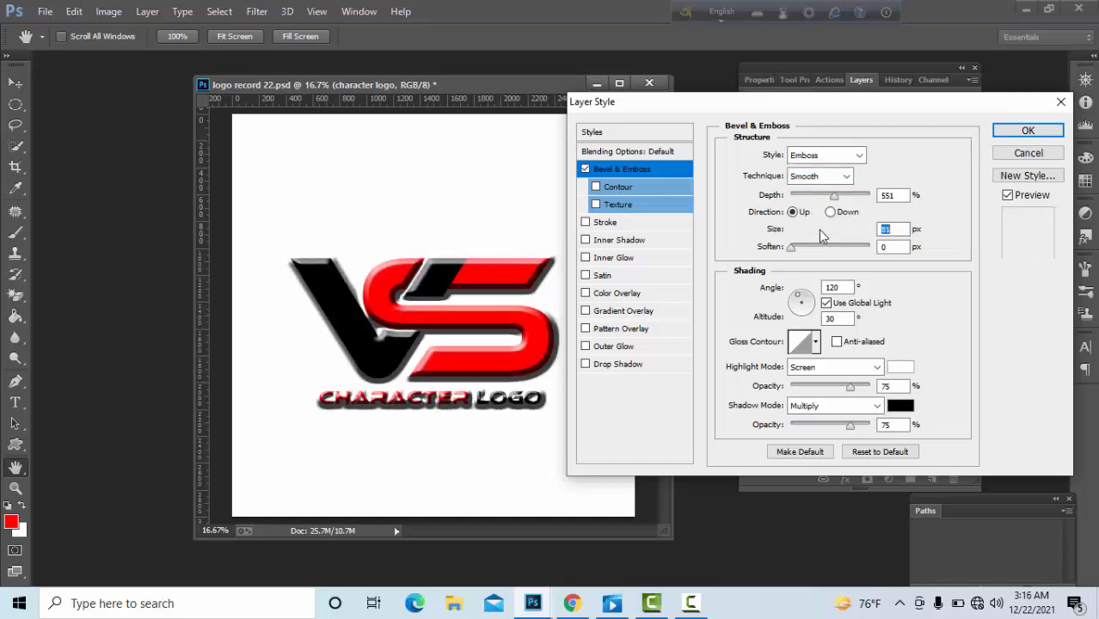
pyautogui.click(900, 411)
pyautogui.write('ffffff')
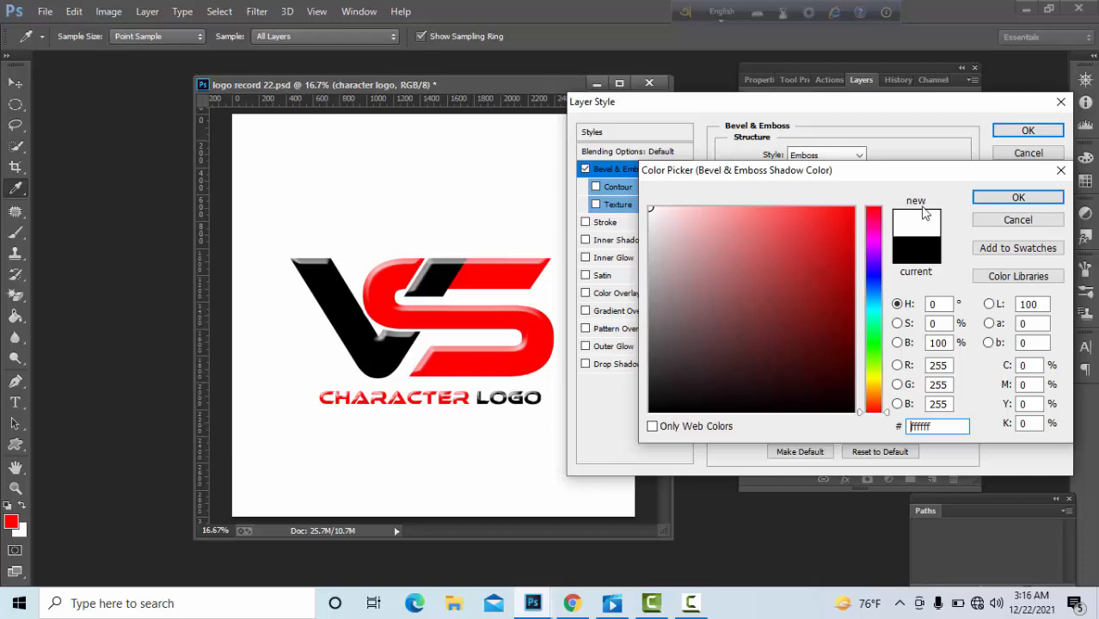
pyautogui.click(996, 197)
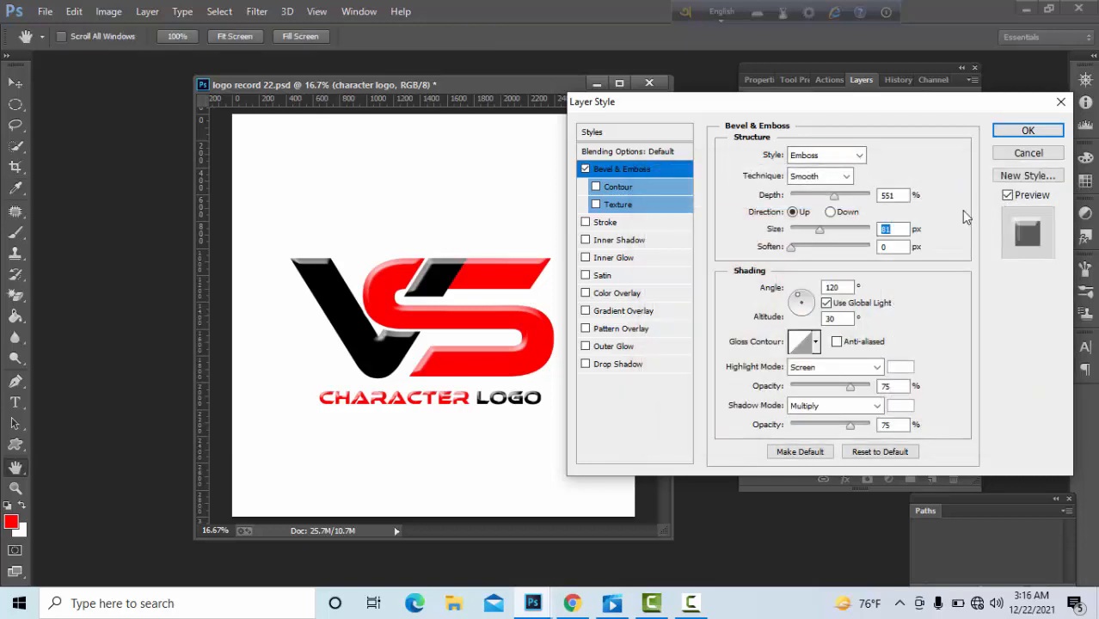
# Switch the bevel style to Pillow Emboss, raise the depth to 1000% and apply the layer style.
pyautogui.click(826, 156)
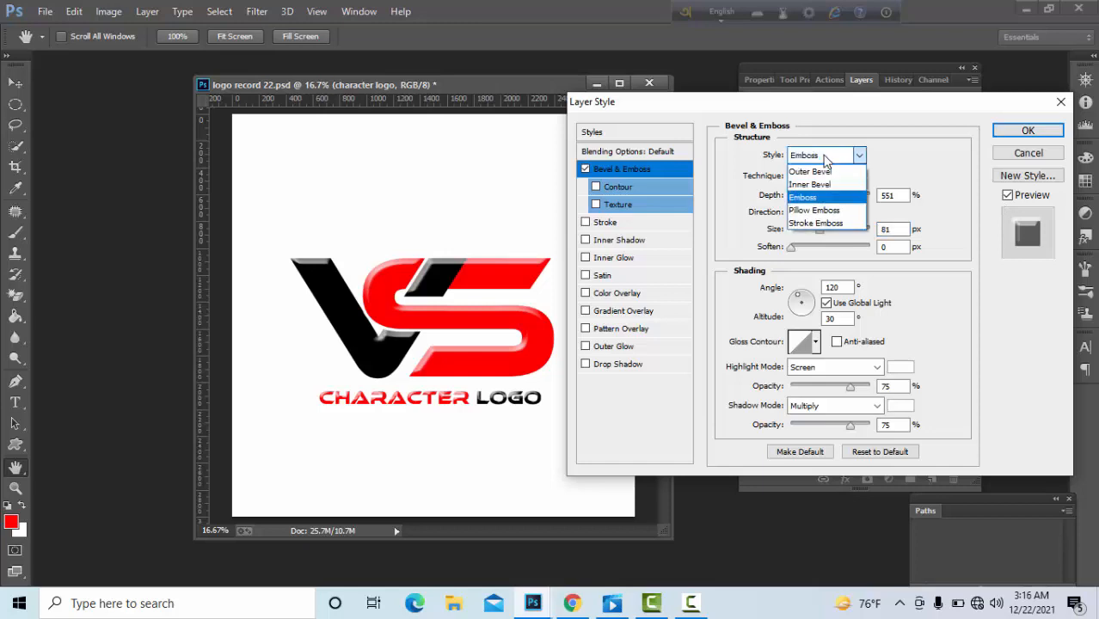
pyautogui.click(826, 212)
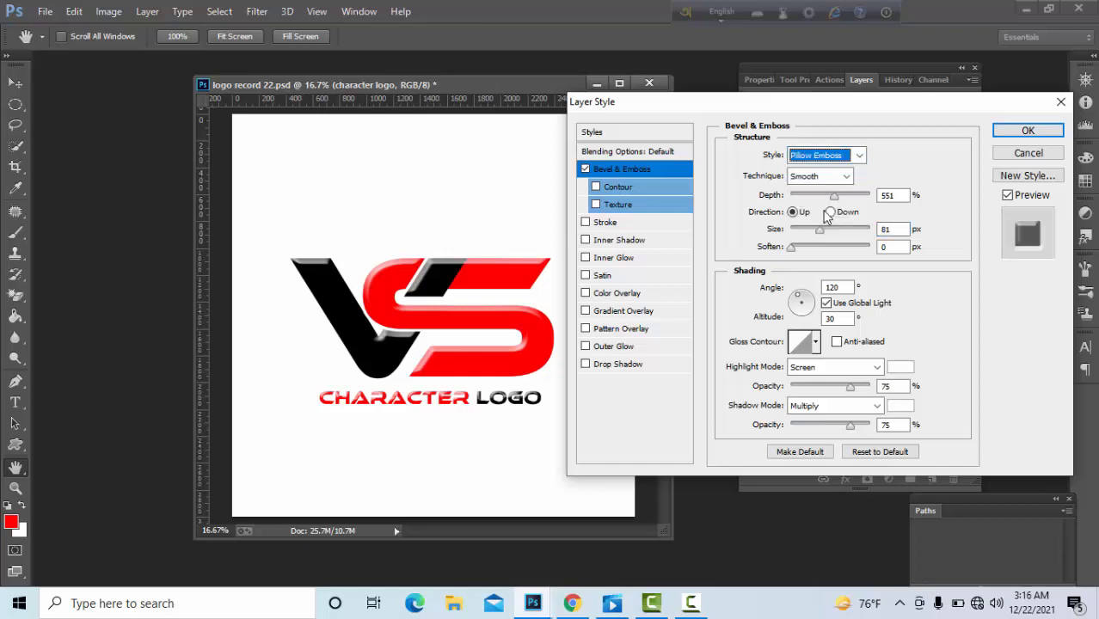
pyautogui.moveTo(835, 200); pyautogui.dragTo(874, 205)
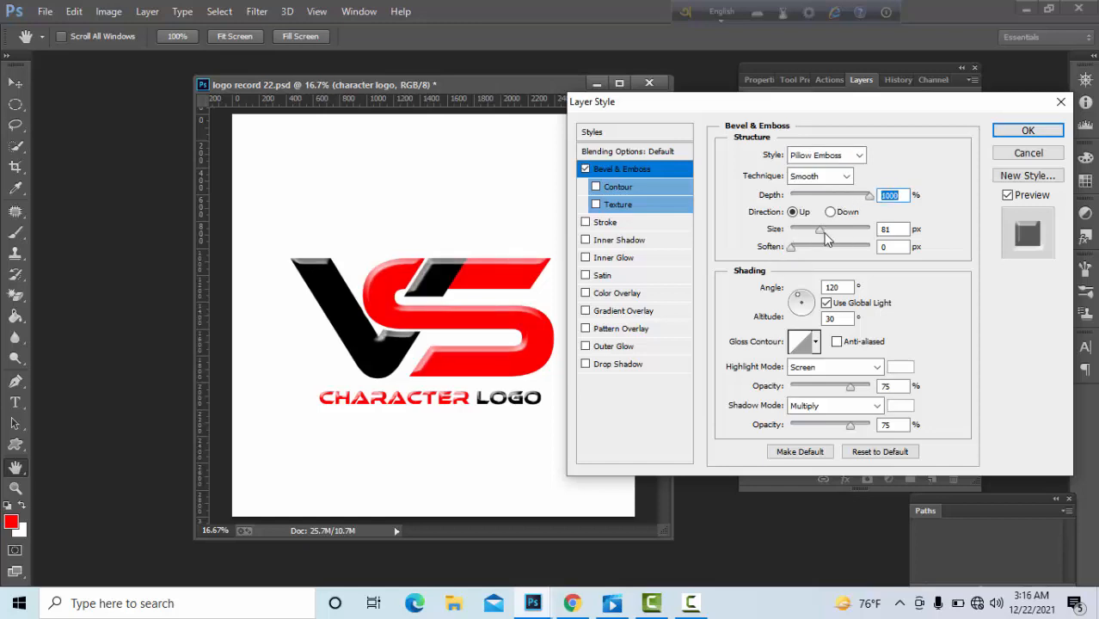
pyautogui.moveTo(821, 230); pyautogui.dragTo(820, 231)
pyautogui.click(1023, 134)
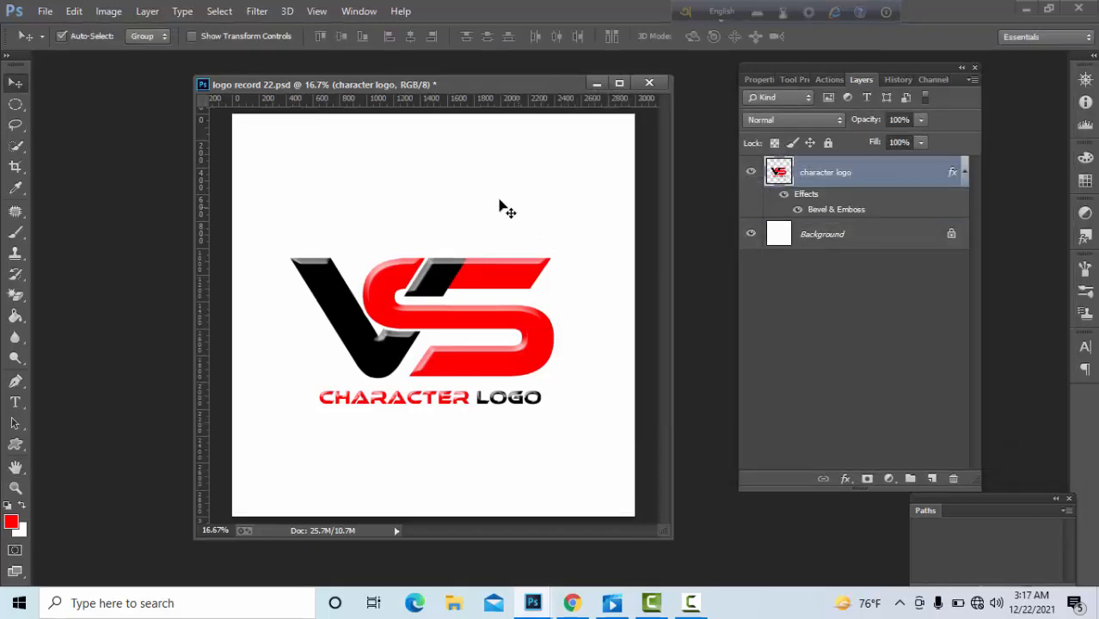
# Open the wall-logo-mockup_125540-891 image from the Desktop and dock it as a tab beside the logo document.
pyautogui.click(45, 12)
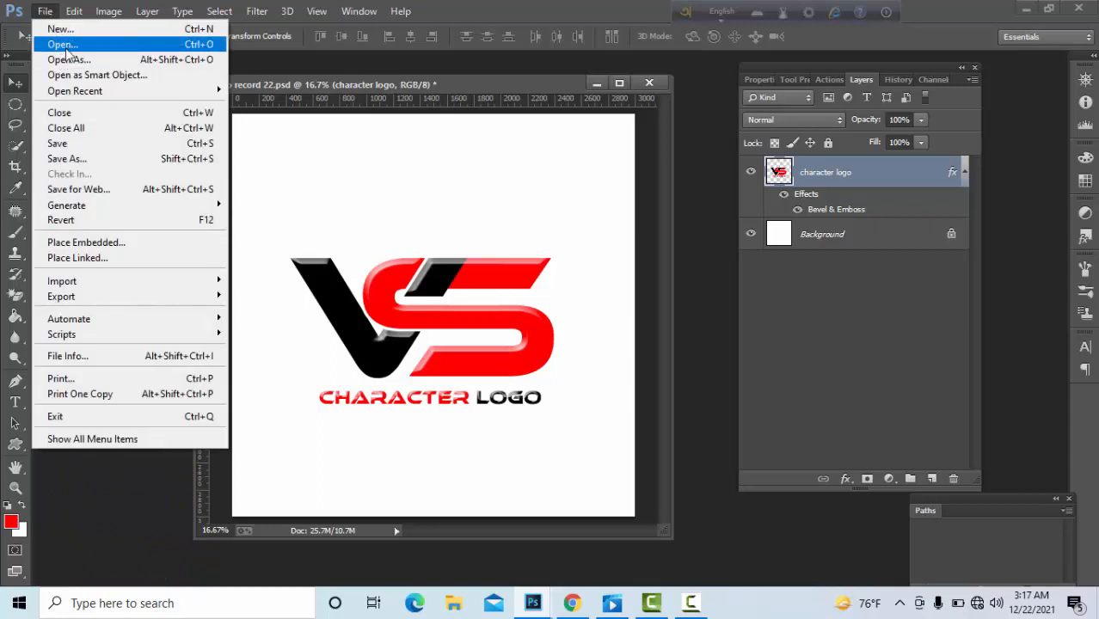
pyautogui.click(67, 45)
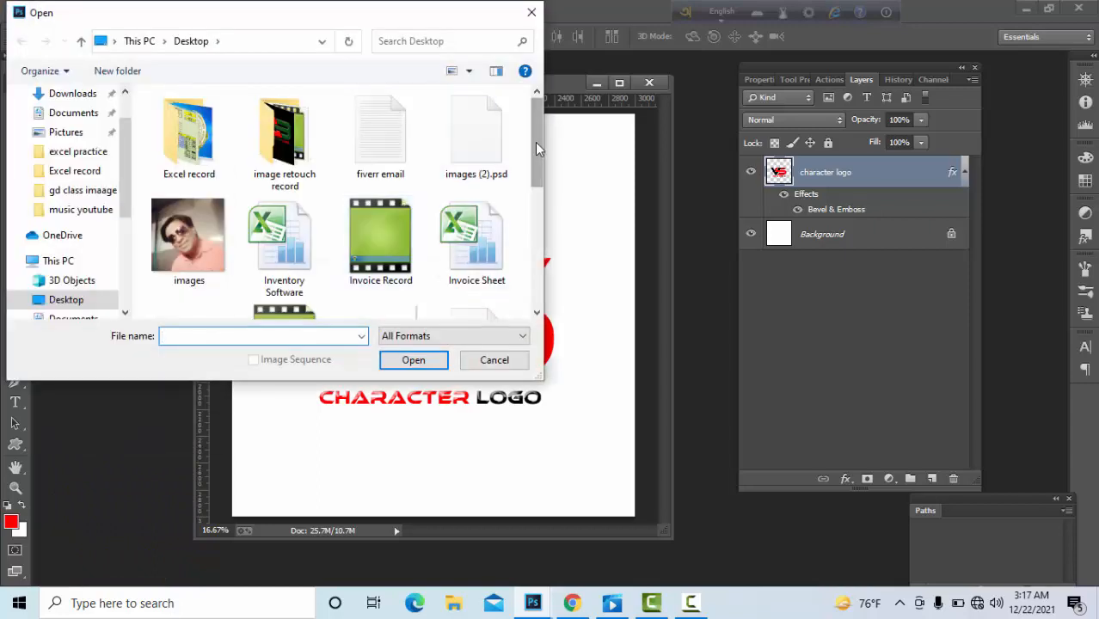
pyautogui.moveTo(535, 142); pyautogui.dragTo(515, 301)
pyautogui.click(183, 249)
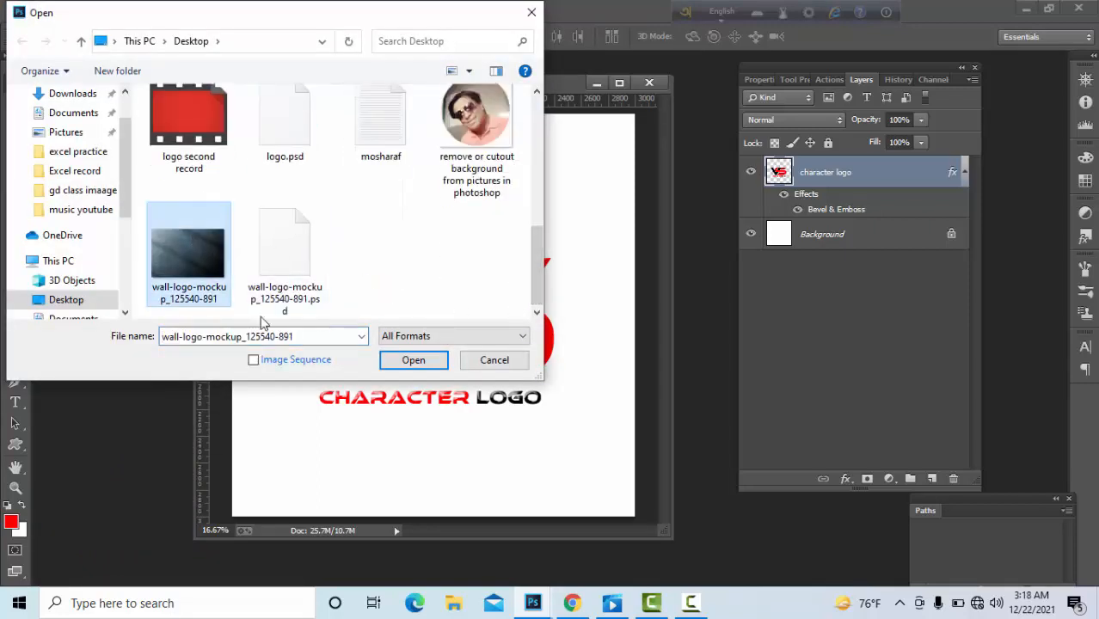
pyautogui.click(408, 359)
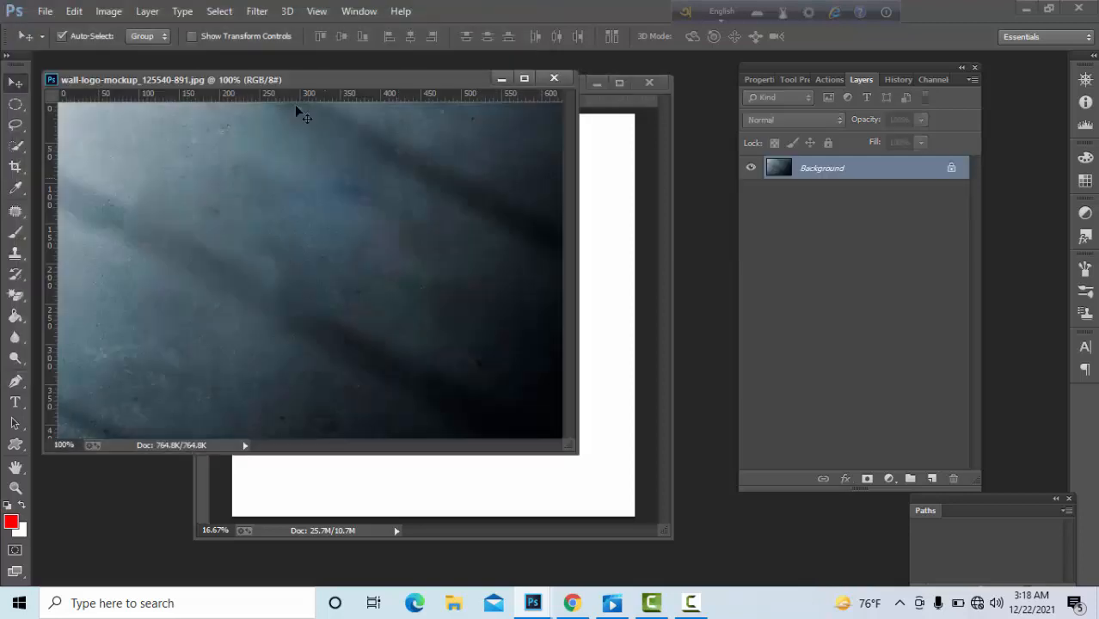
pyautogui.moveTo(323, 80); pyautogui.dragTo(396, 100)
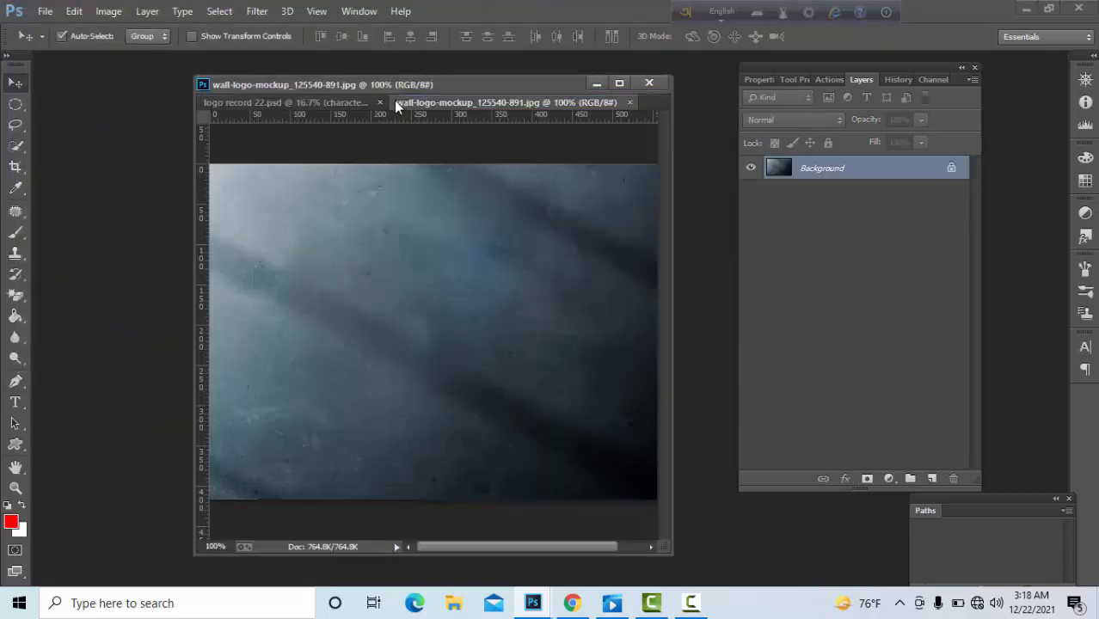
# Unlock the wall mockup's Background layer, convert it to a Smart Object and dock the documents in the main workspace.
pyautogui.click(953, 169)
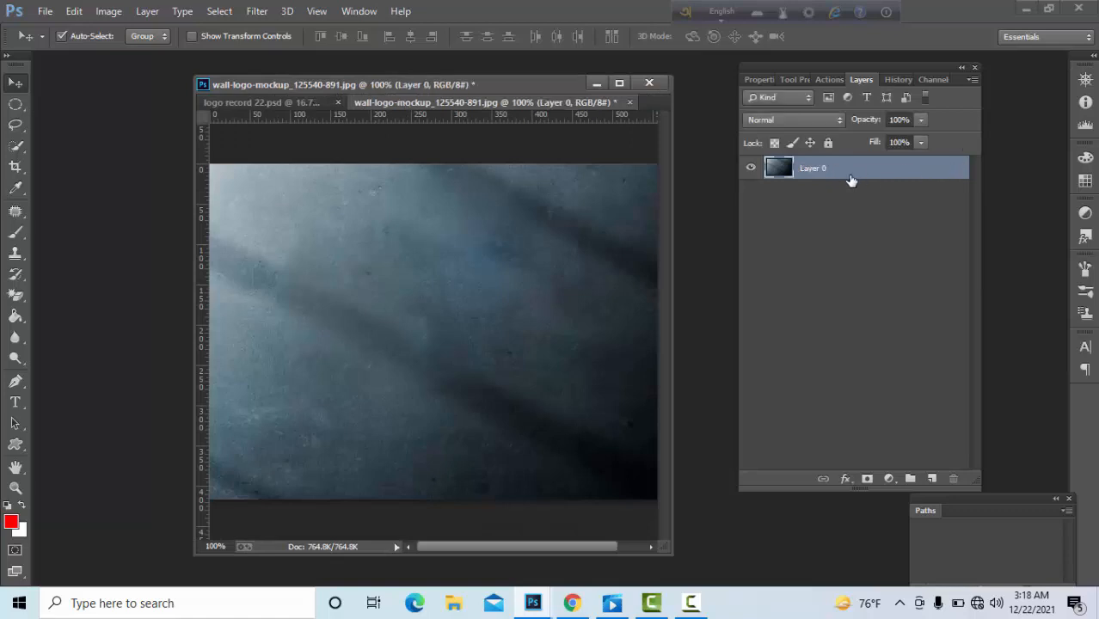
pyautogui.rightClick(809, 173)
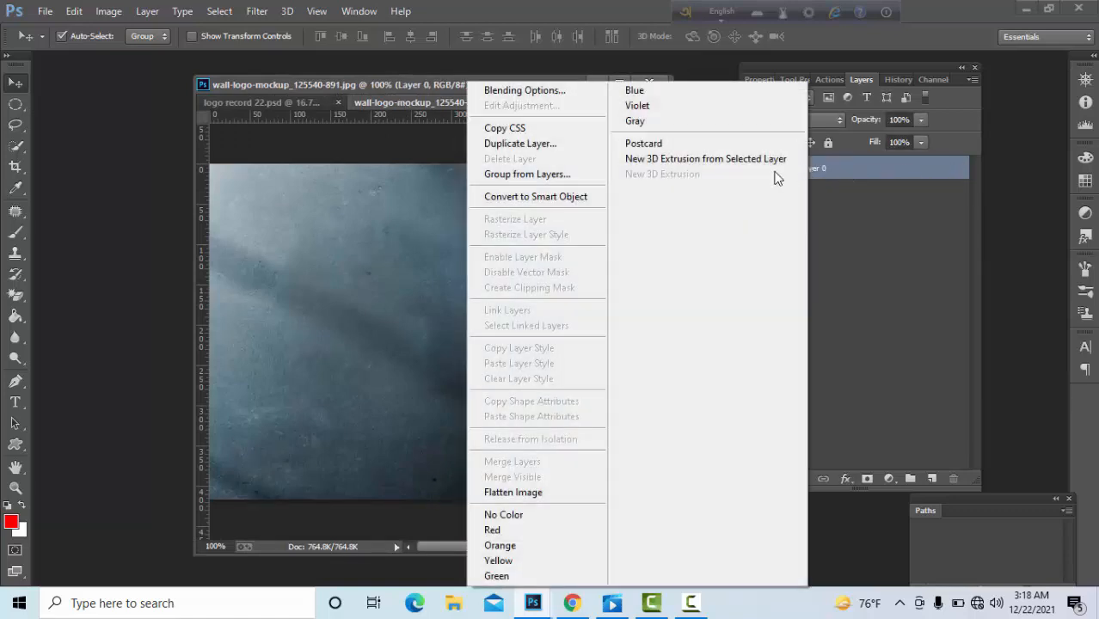
pyautogui.click(555, 200)
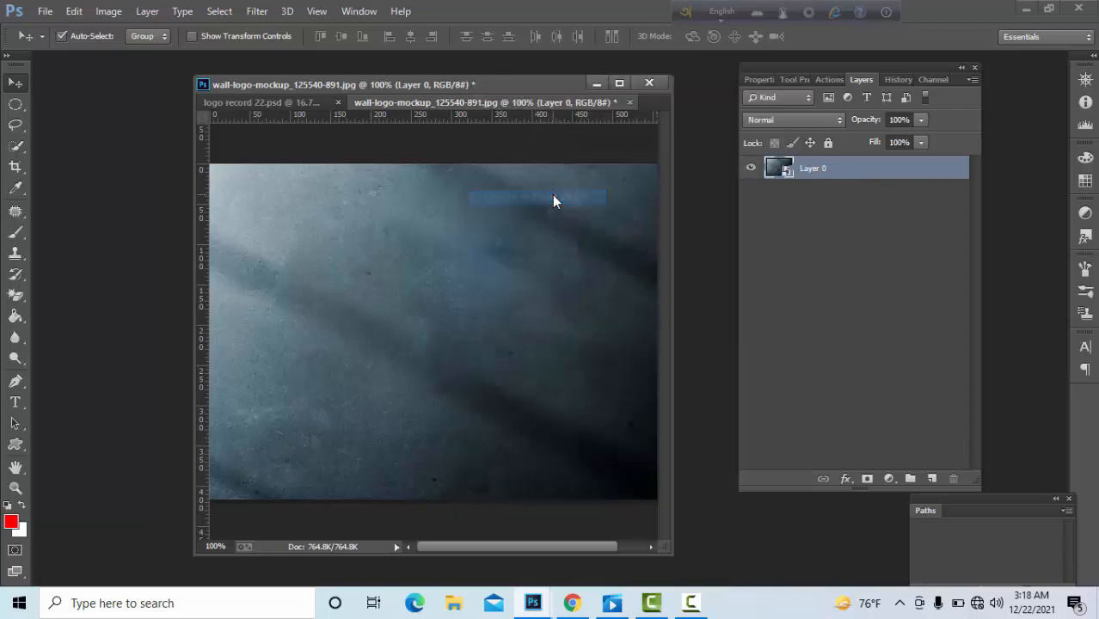
pyautogui.moveTo(483, 94); pyautogui.dragTo(510, 67)
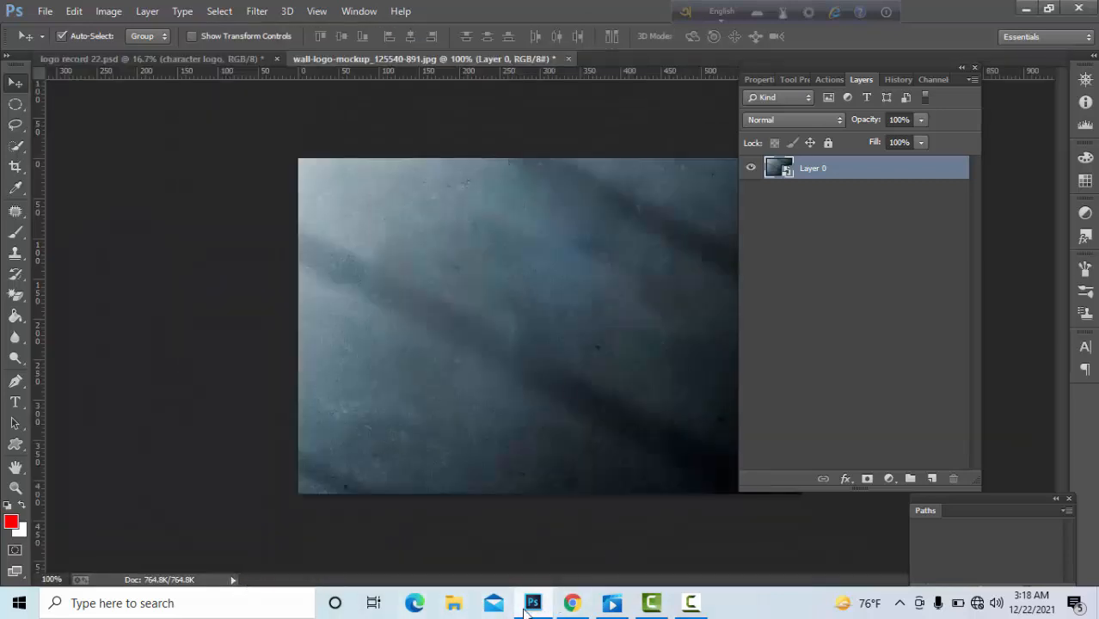
# In logo record 22.psd, load the character logo layer's outline as a selection and copy it merged.
pyautogui.hotkey('ctrl', 'Tab')
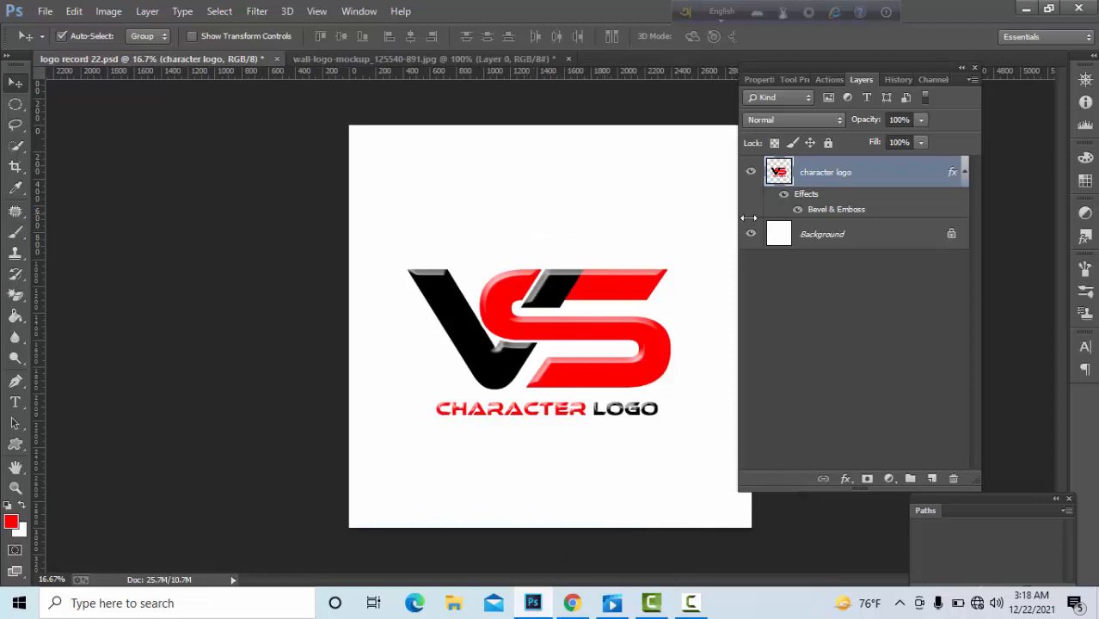
pyautogui.keyDown('ctrl'); pyautogui.click(817, 183); pyautogui.keyUp('ctrl')
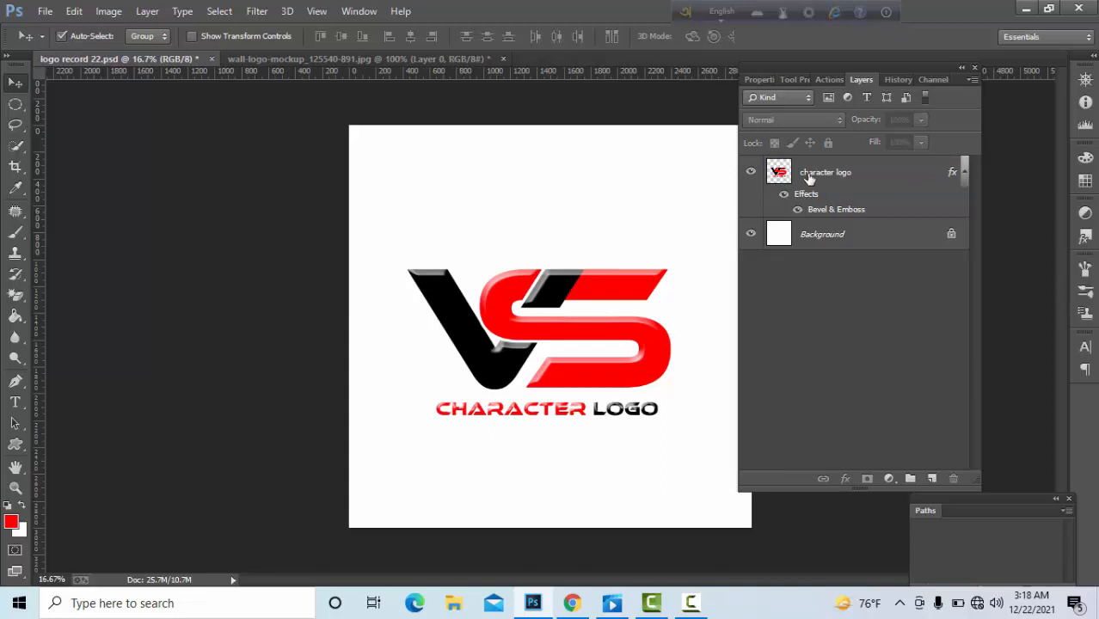
pyautogui.keyDown('ctrl'); pyautogui.click(780, 176); pyautogui.keyUp('ctrl')
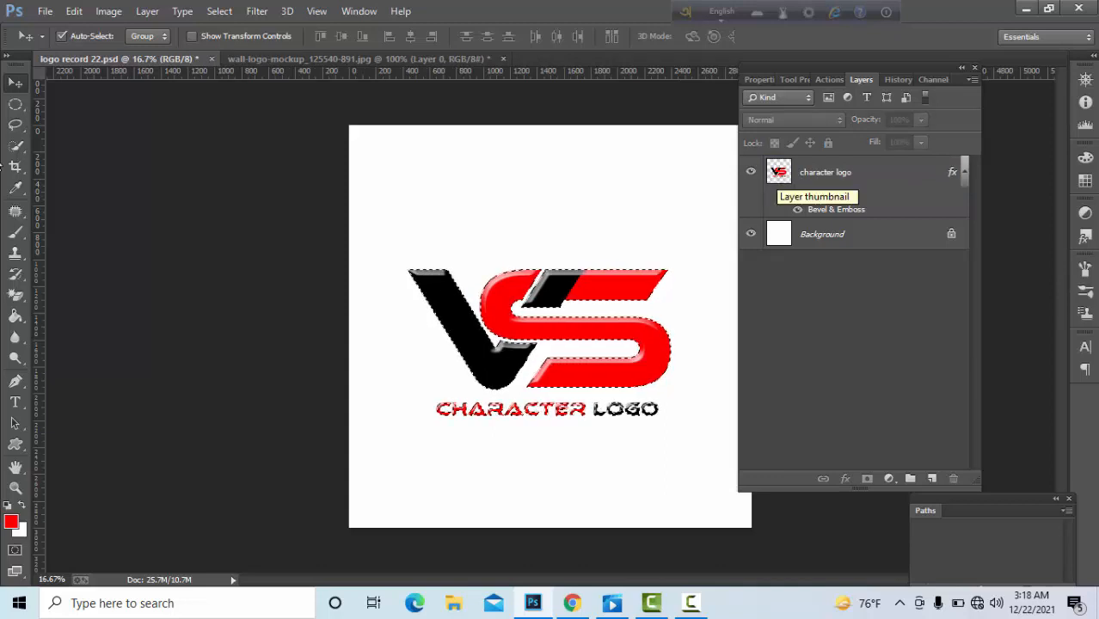
pyautogui.click(74, 11)
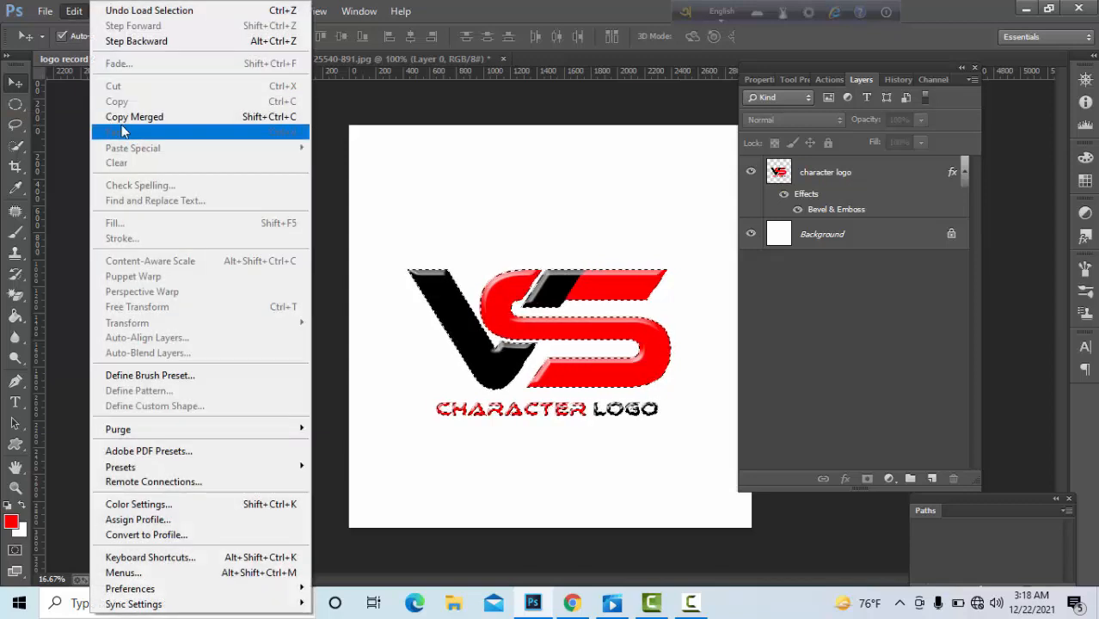
pyautogui.click(131, 115)
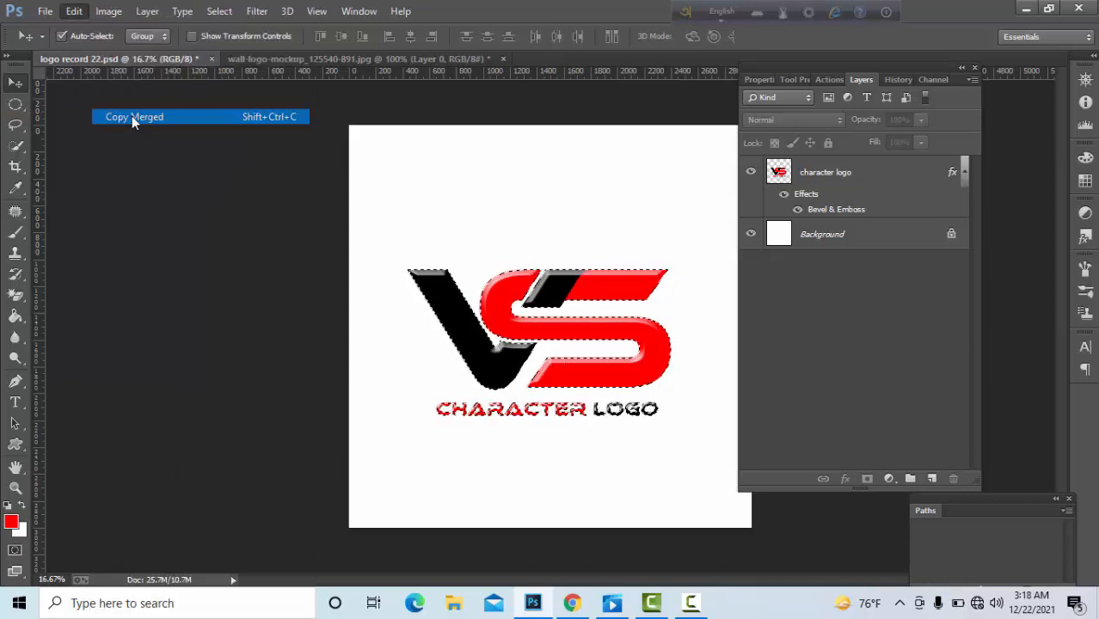
# Open the contents of the wall mockup's Layer 0 smart object and paste the copied logo into it.
pyautogui.click(273, 59)
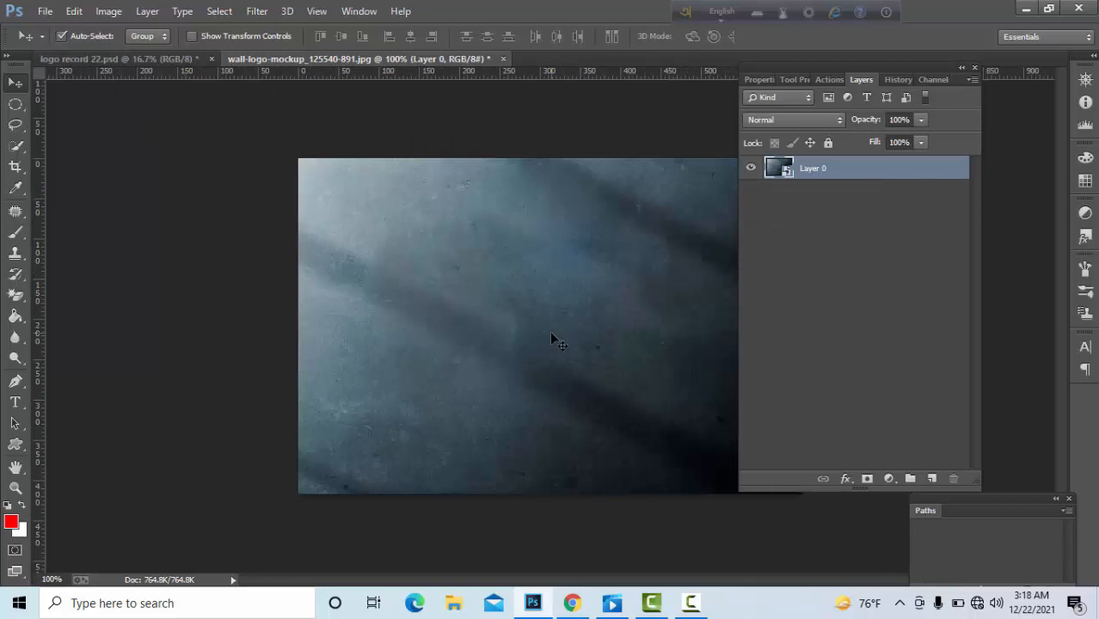
pyautogui.doubleClick(784, 178)
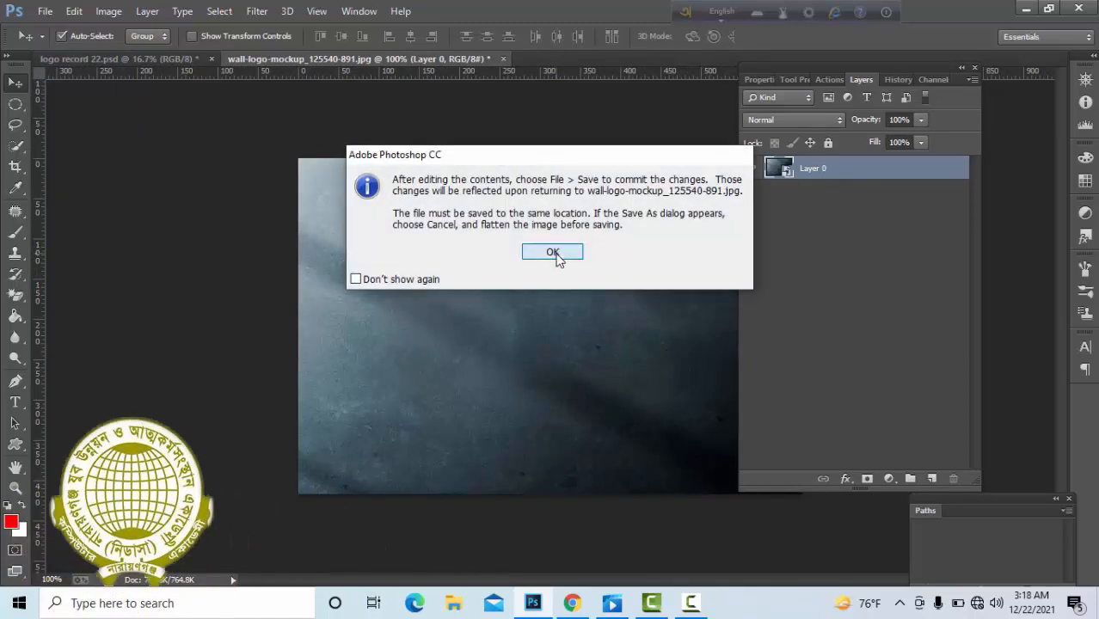
pyautogui.click(552, 252)
pyautogui.hotkey('ctrl', 'v')
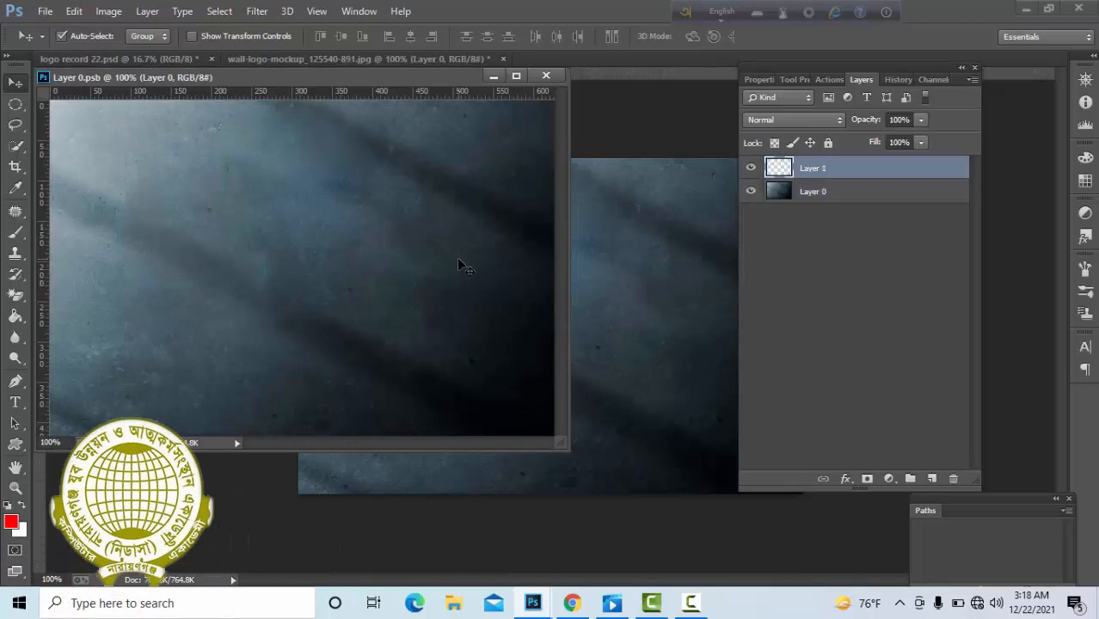
# Scale the pasted logo to about 20% in the middle of the wall, then save and close the smart object contents.
pyautogui.hotkey('ctrl', 't')
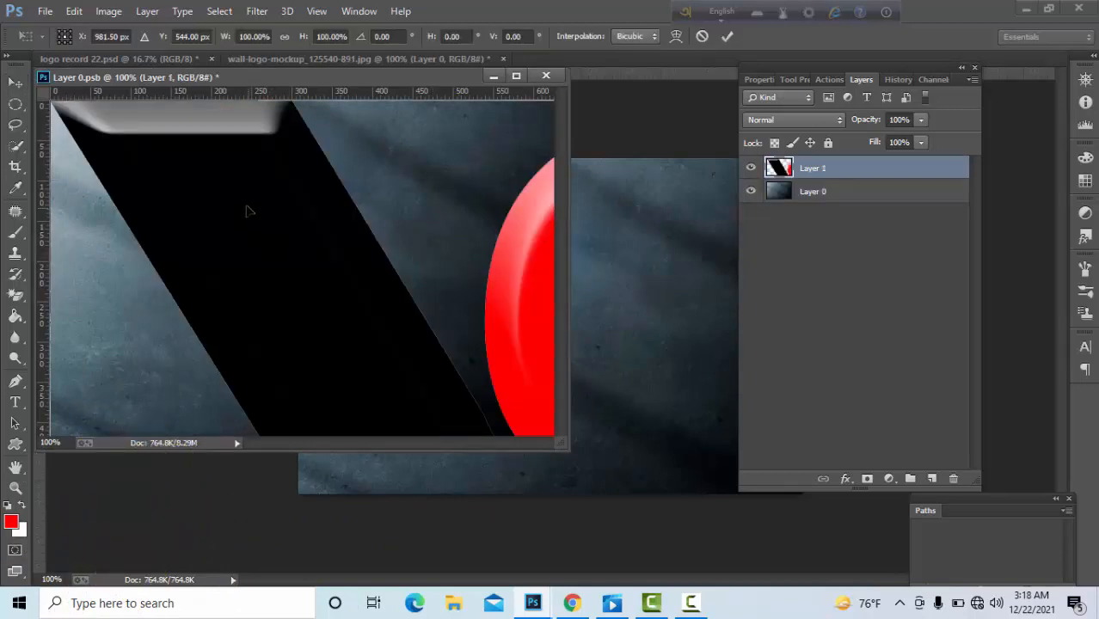
pyautogui.moveTo(245, 209); pyautogui.dragTo(295, 234)
pyautogui.moveTo(100, 149); pyautogui.dragTo(195, 227)
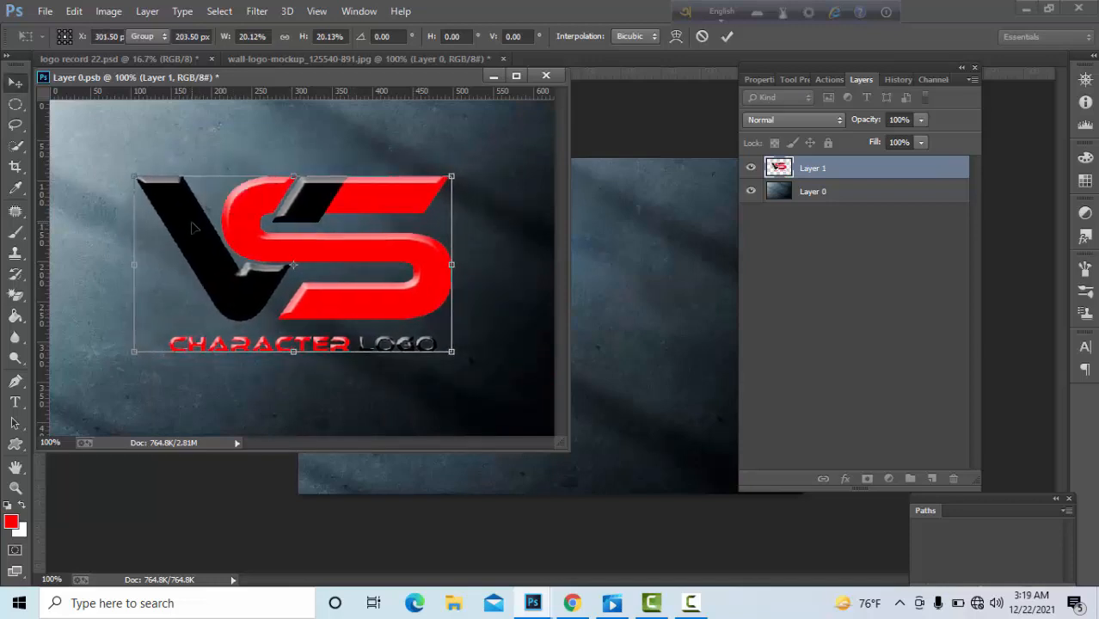
pyautogui.press('Return')
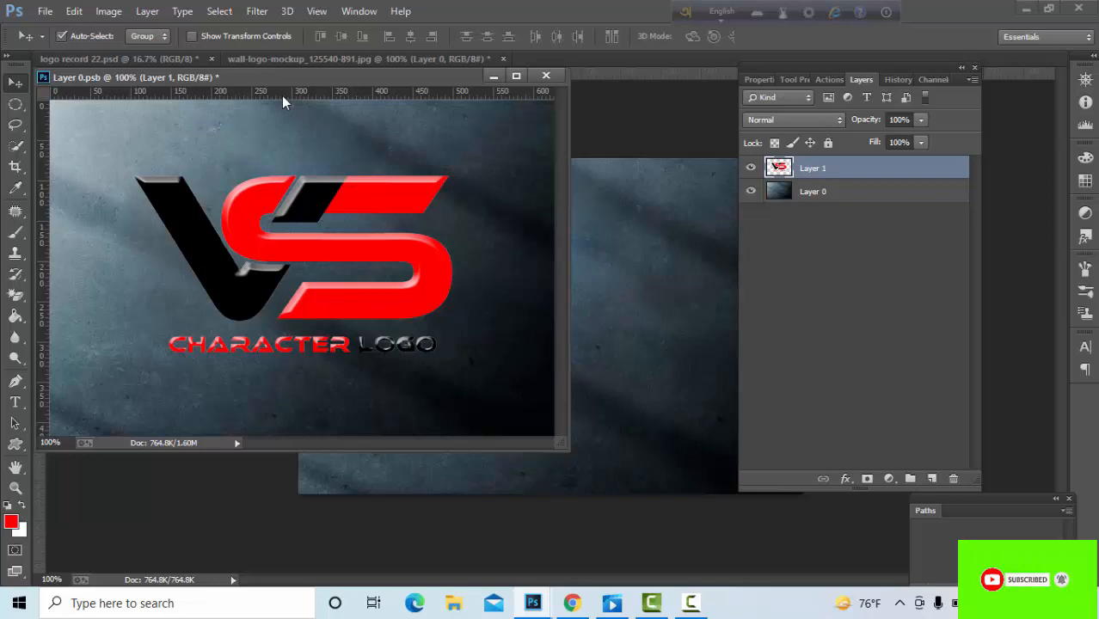
pyautogui.click(546, 76)
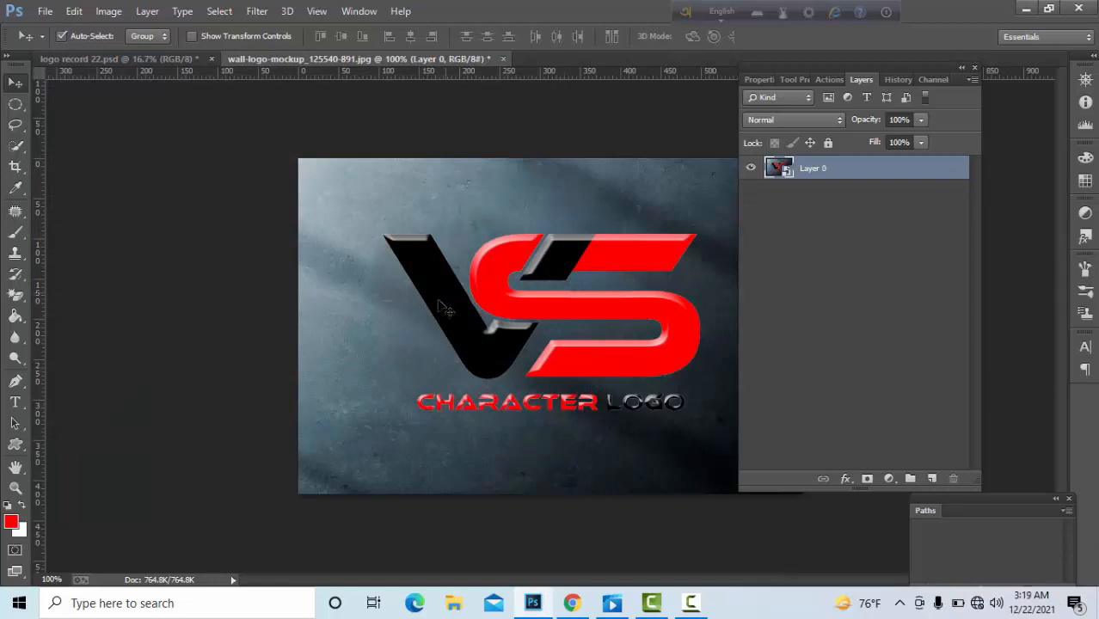
# Inside the smart object, colorize the wall layer with hue 116 and saturation 23, then save and close the contents.
pyautogui.doubleClick(784, 178)
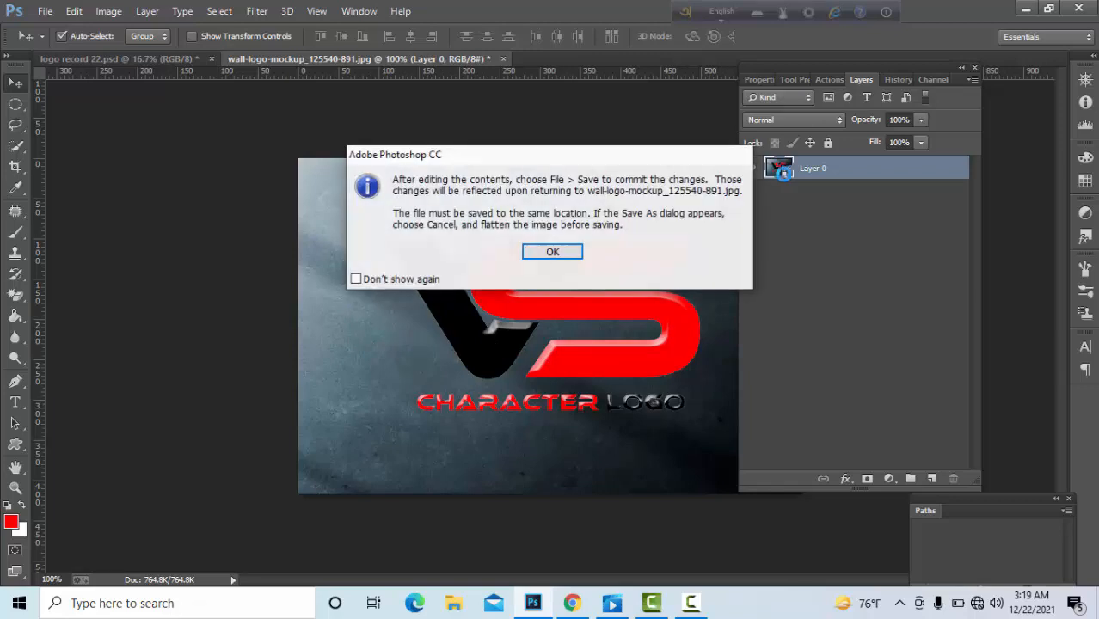
pyautogui.click(548, 255)
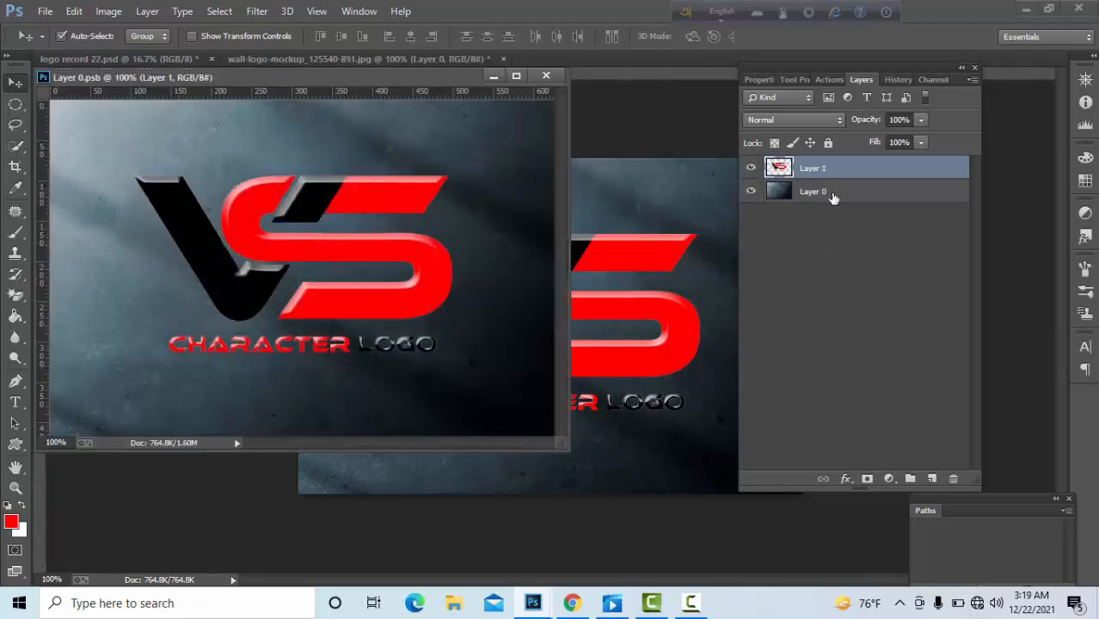
pyautogui.click(828, 194)
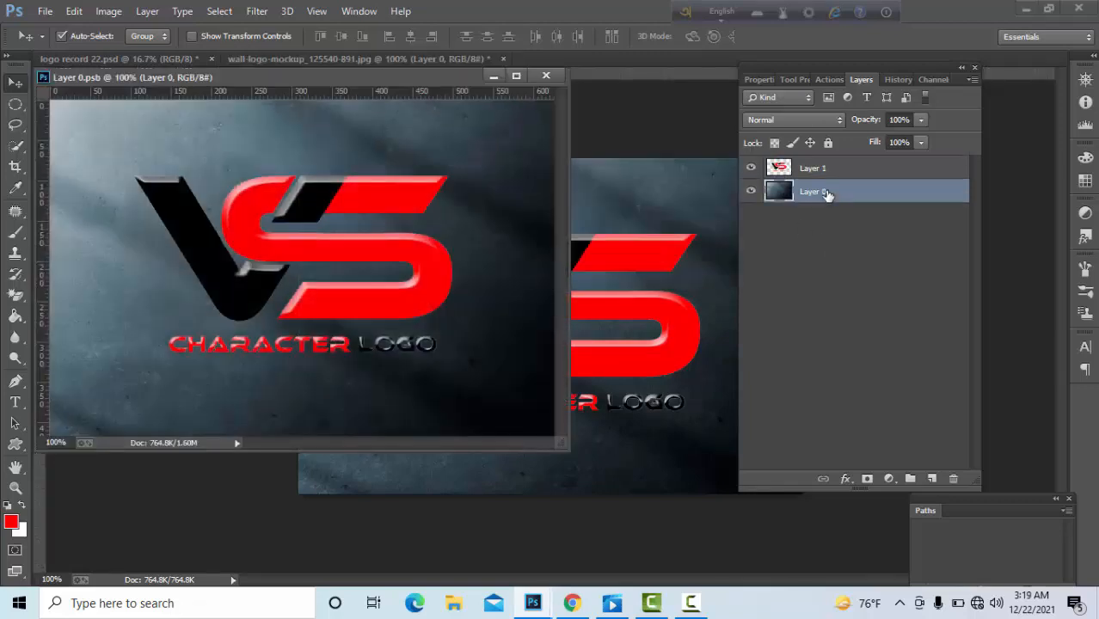
pyautogui.click(107, 11)
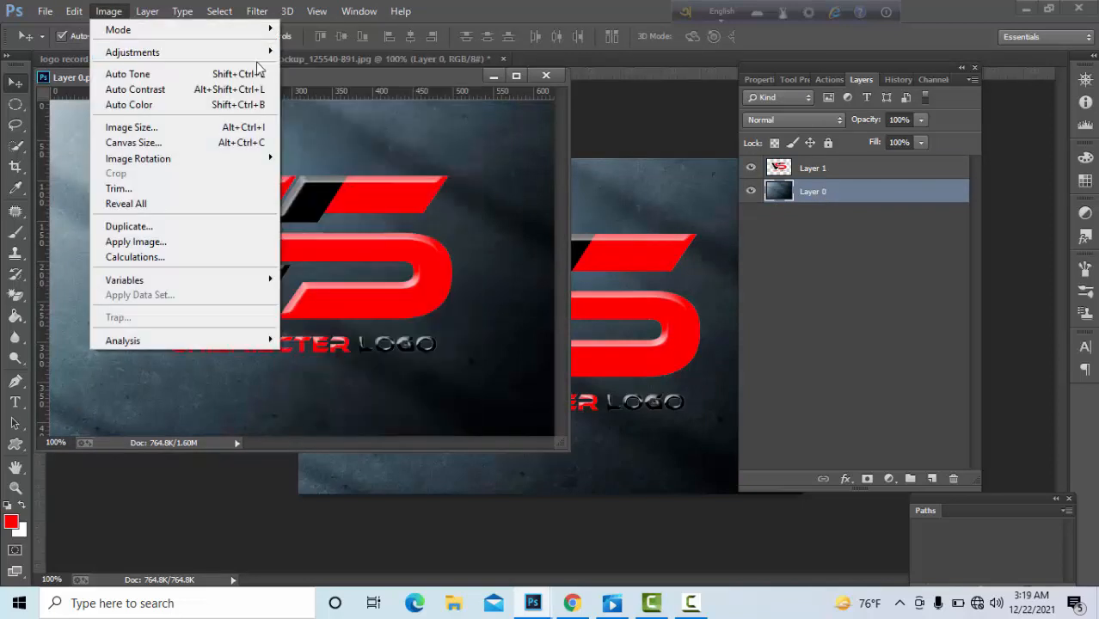
pyautogui.moveTo(238, 53)
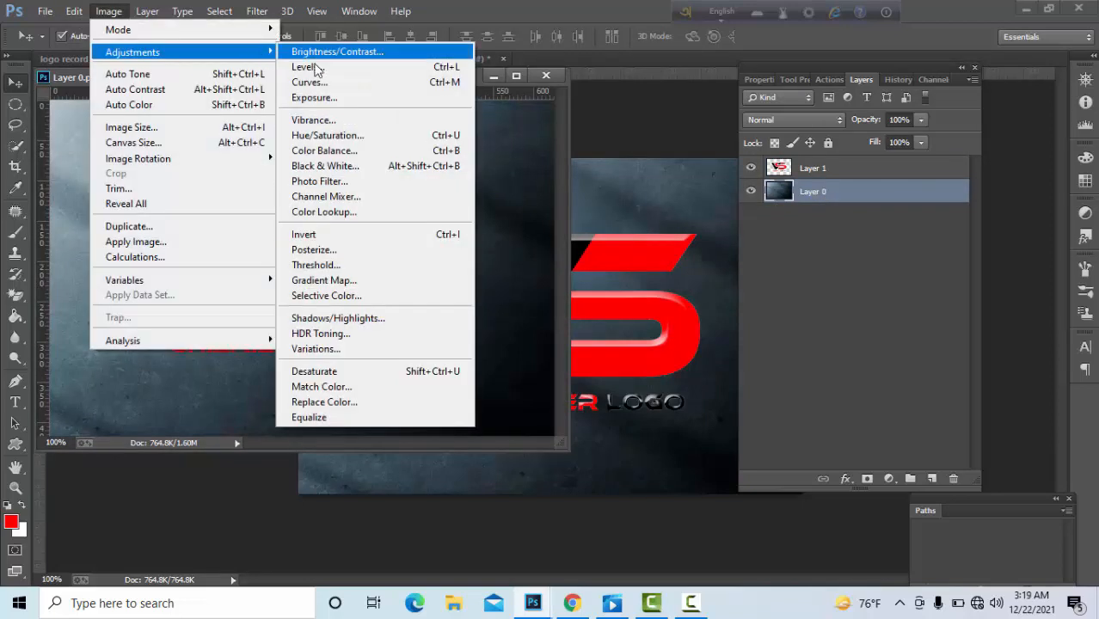
pyautogui.click(320, 136)
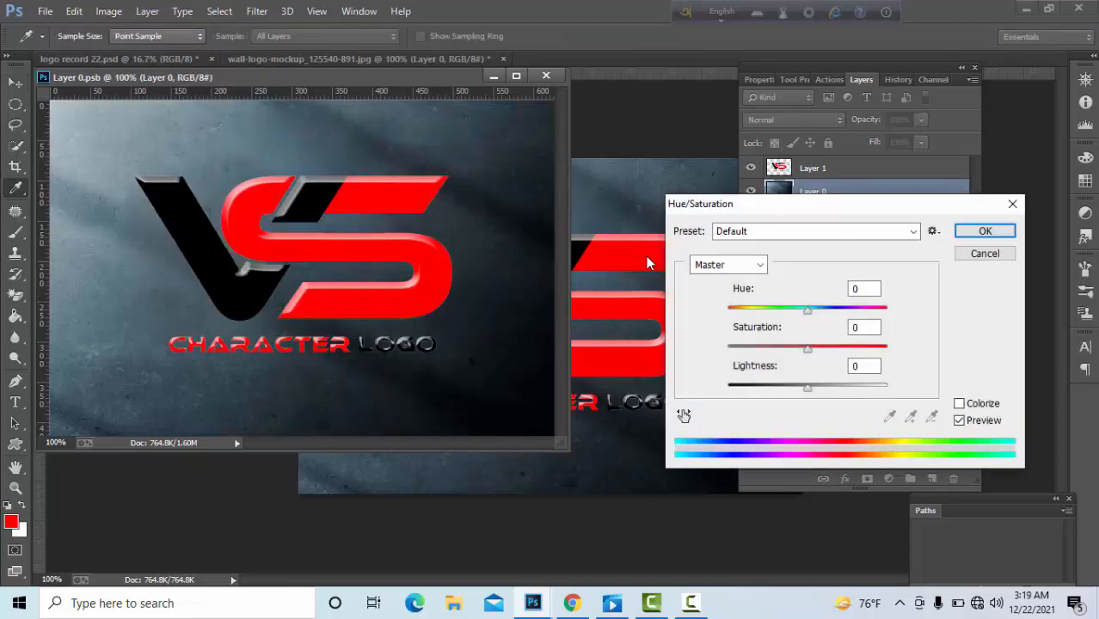
pyautogui.click(960, 404)
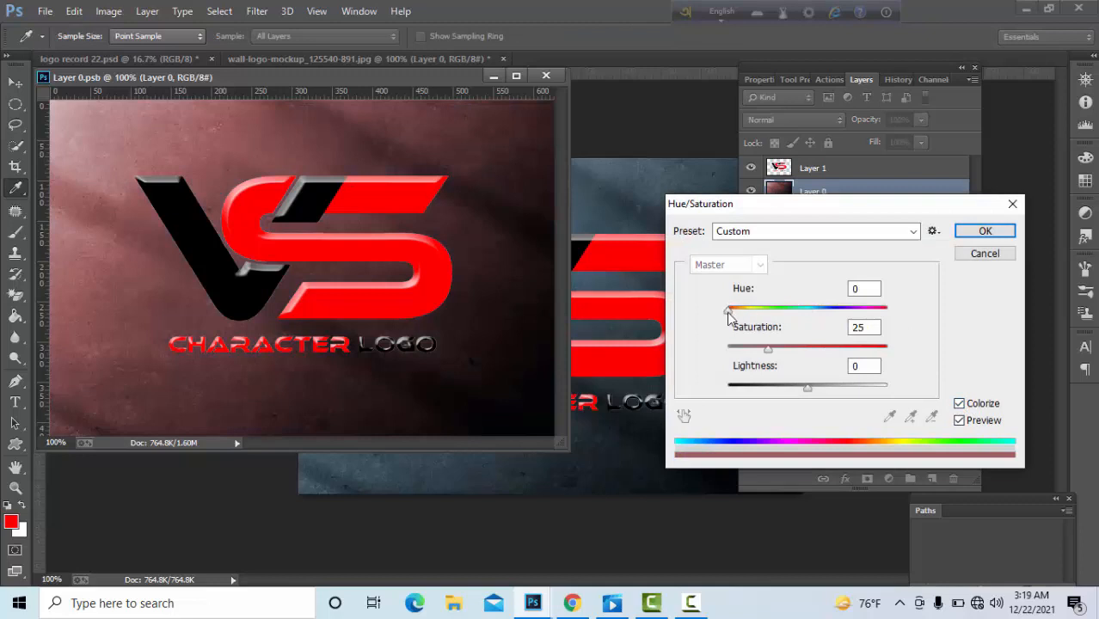
pyautogui.moveTo(728, 309); pyautogui.dragTo(764, 359)
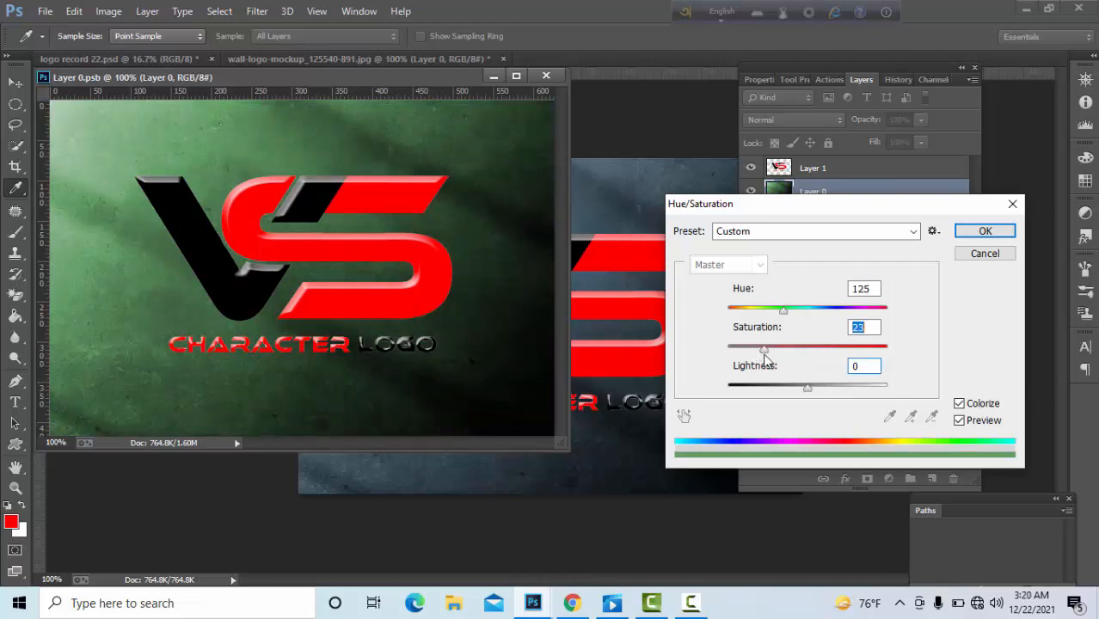
pyautogui.moveTo(785, 312)
pyautogui.mouseDown()
pyautogui.moveTo(841, 321)
pyautogui.moveTo(783, 327)
pyautogui.mouseUp()
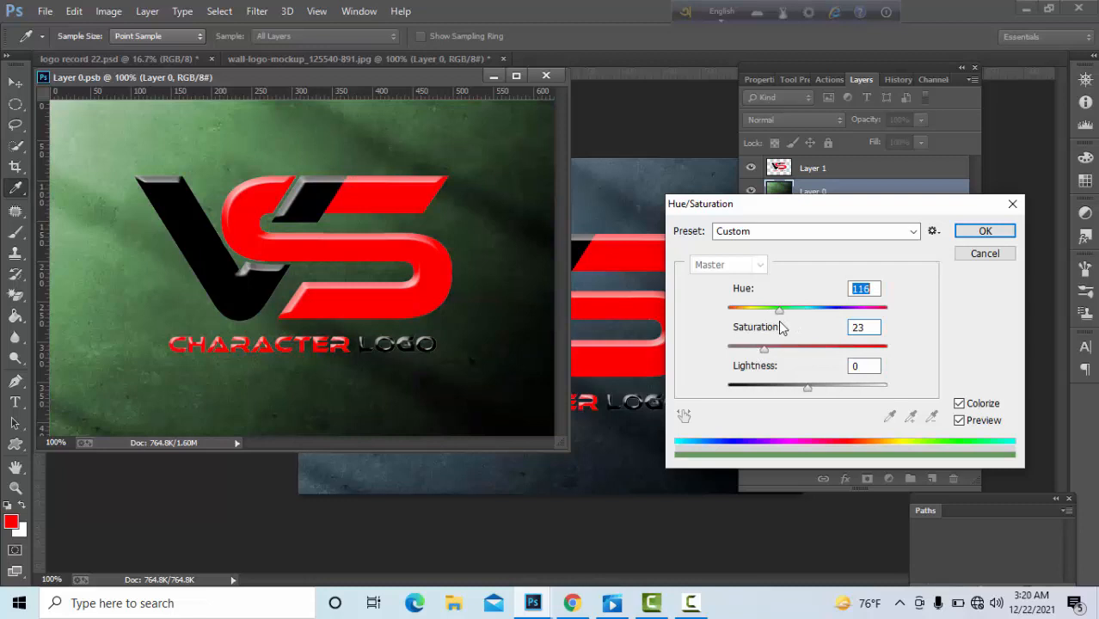
pyautogui.click(974, 233)
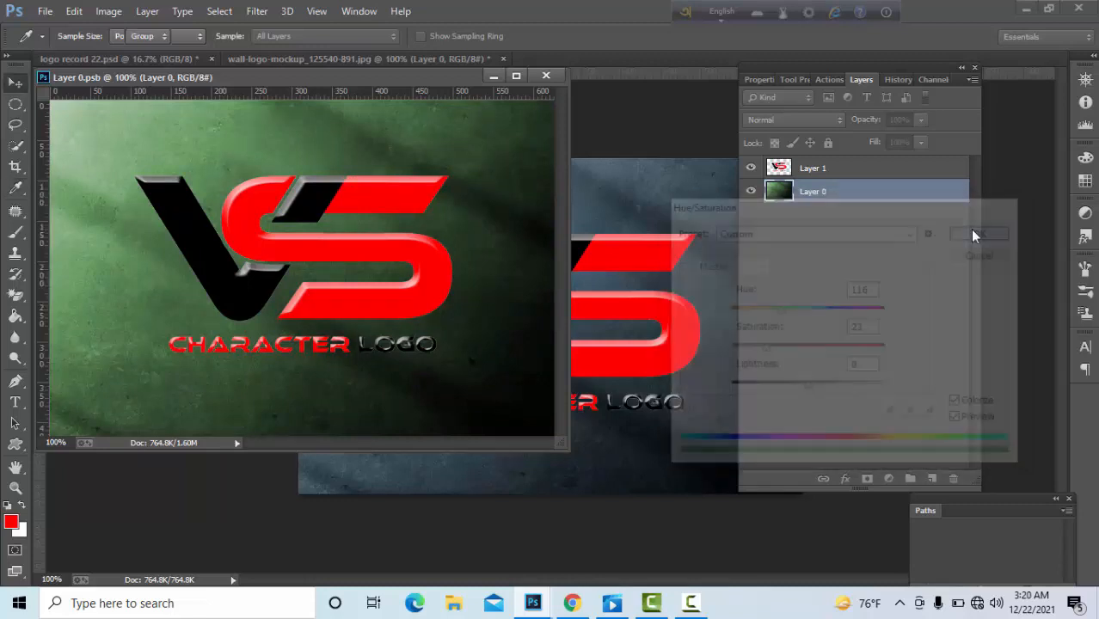
pyautogui.hotkey('ctrl', 's')
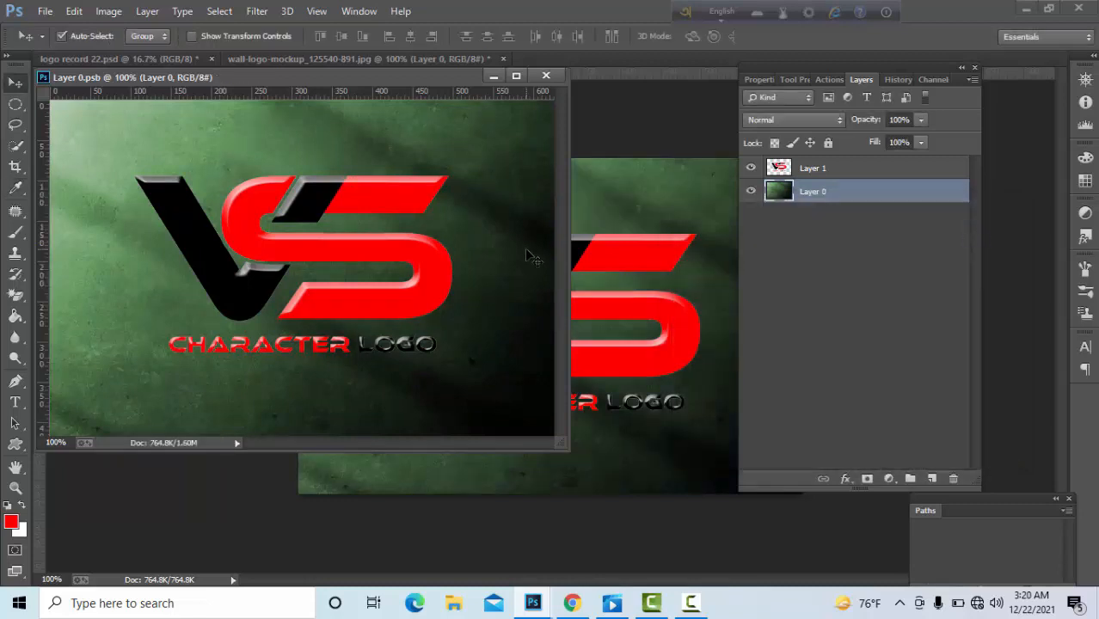
pyautogui.click(546, 77)
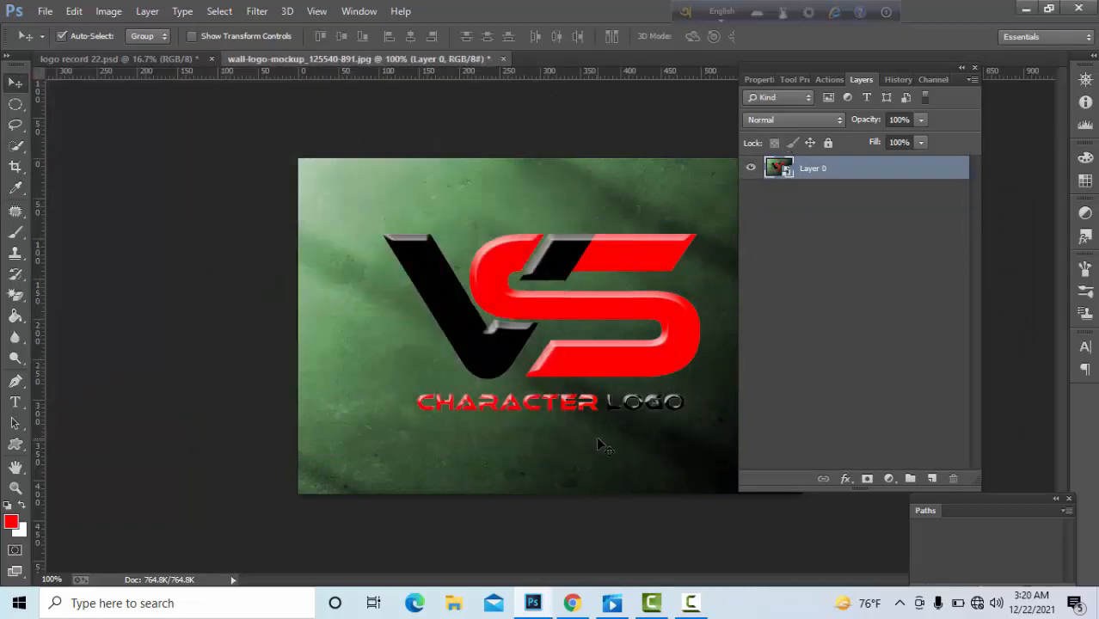
# Save a copy of the wall mockup to the Desktop as Logo final in Photoshop format with Maximize Compatibility on.
pyautogui.click(44, 11)
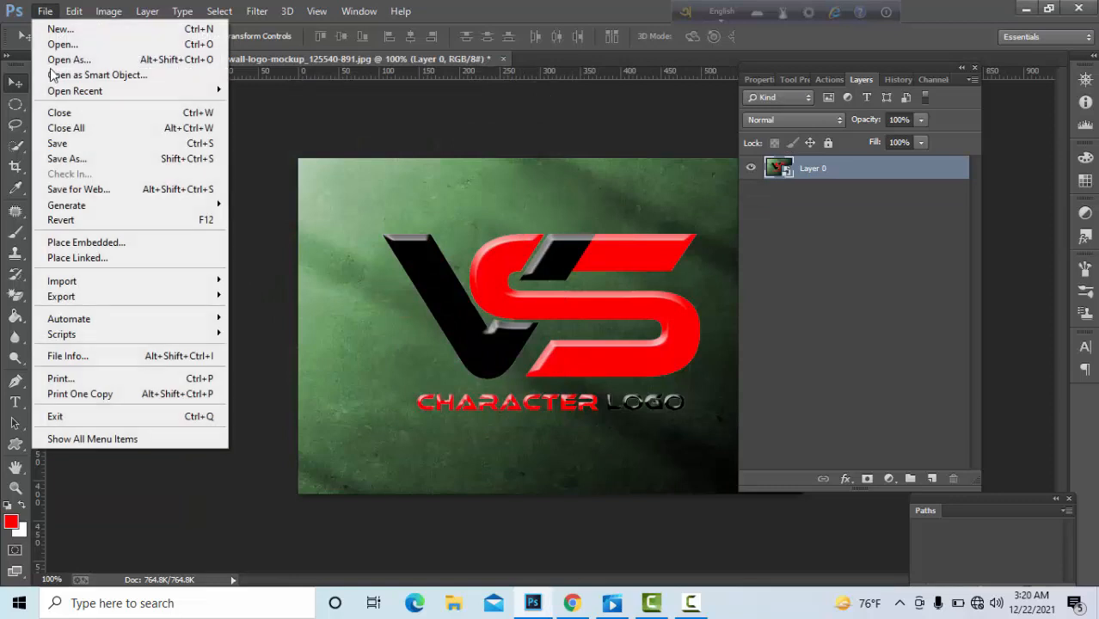
pyautogui.click(74, 149)
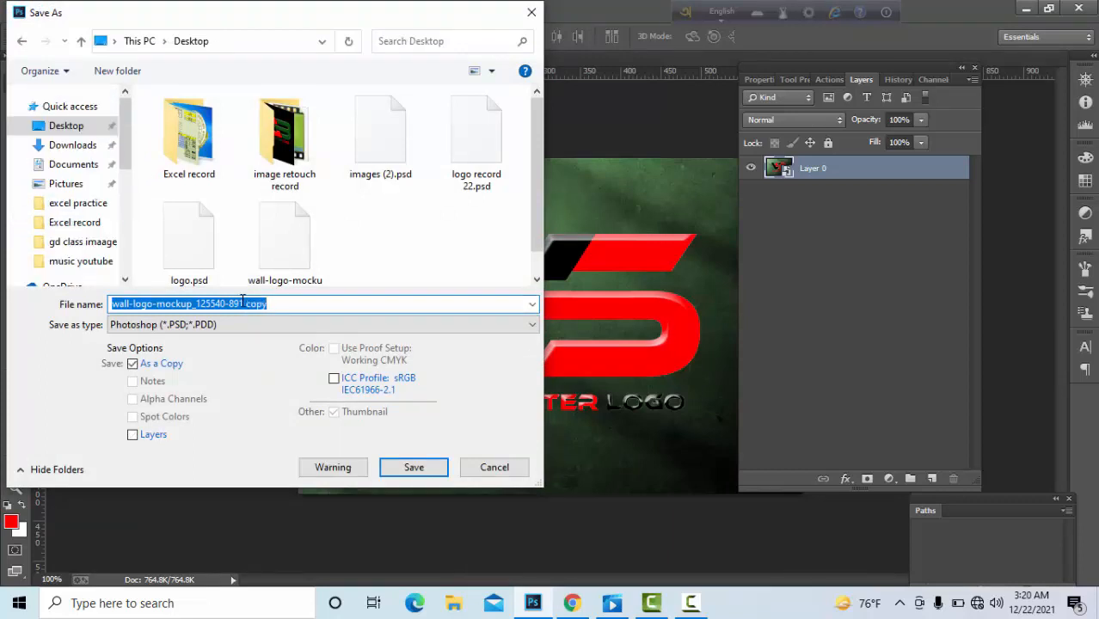
pyautogui.write('Logo F')
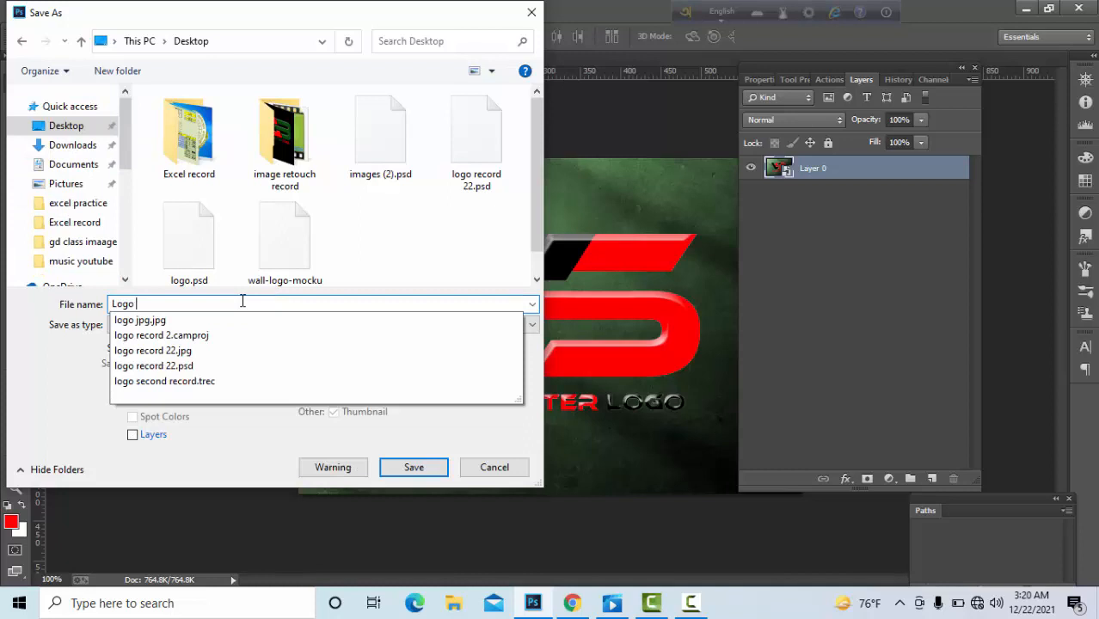
pyautogui.press('BackSpace')
pyautogui.press('BackSpace')
pyautogui.write('final')
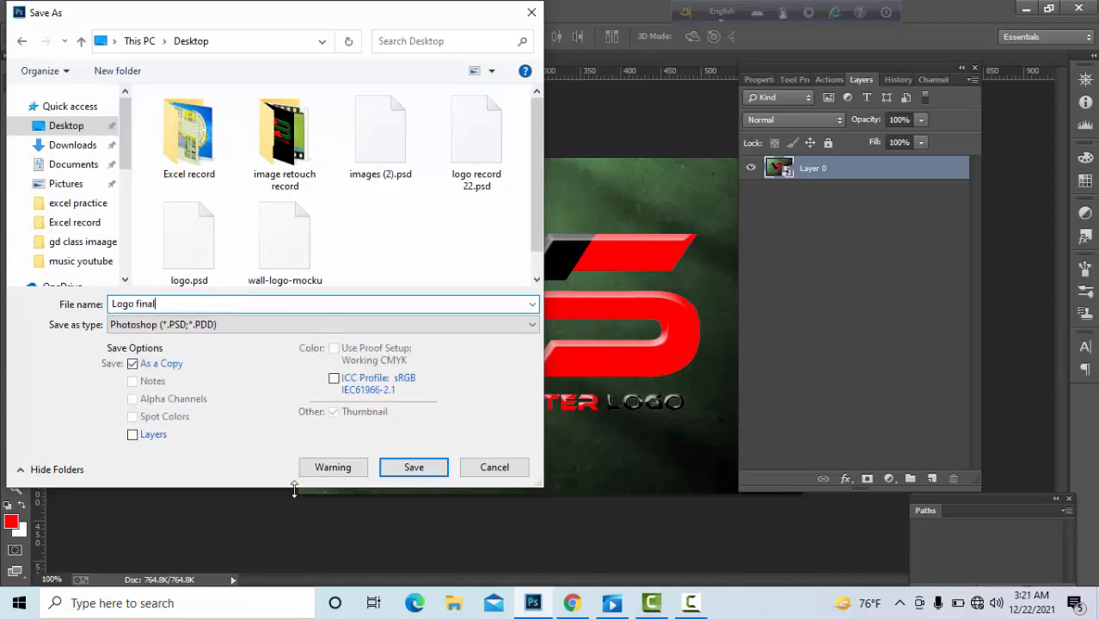
pyautogui.click(412, 467)
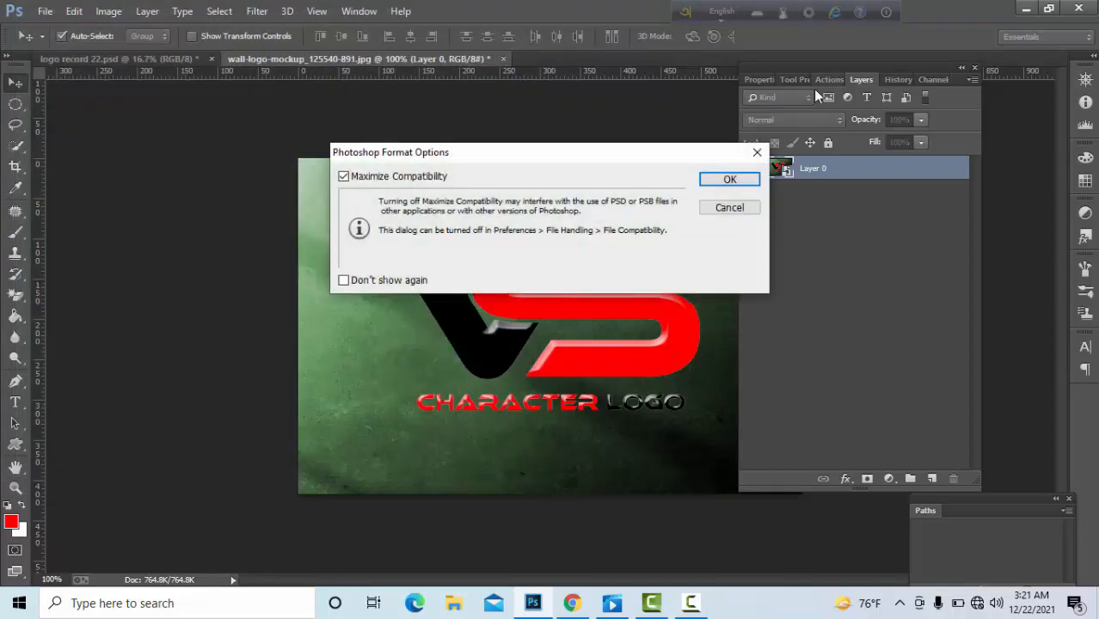
pyautogui.click(730, 179)
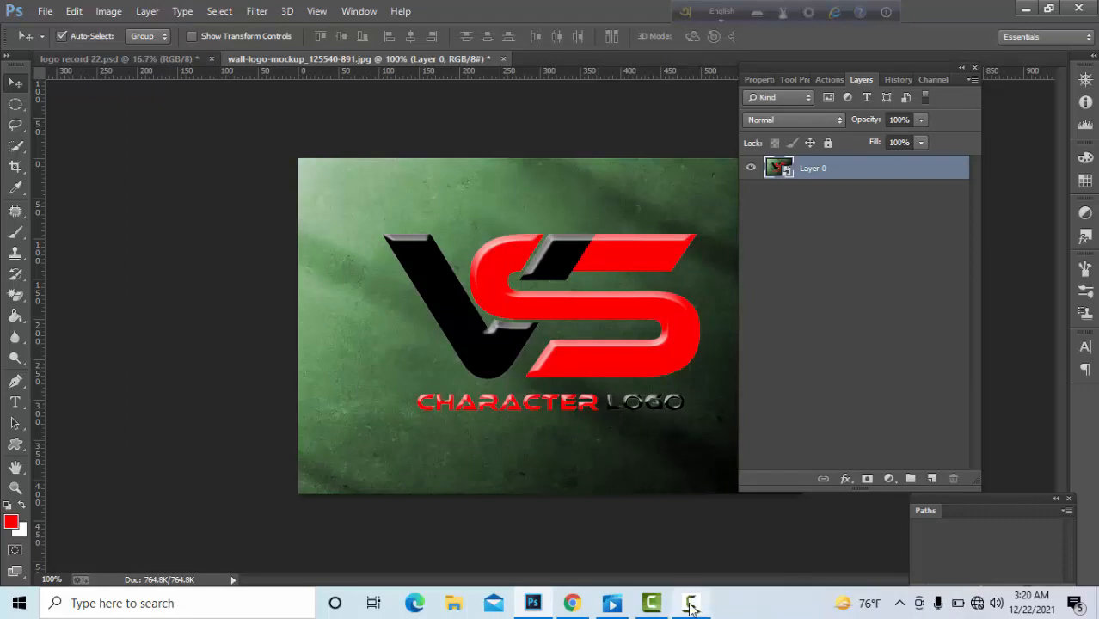
pyautogui.moveTo(691, 605)
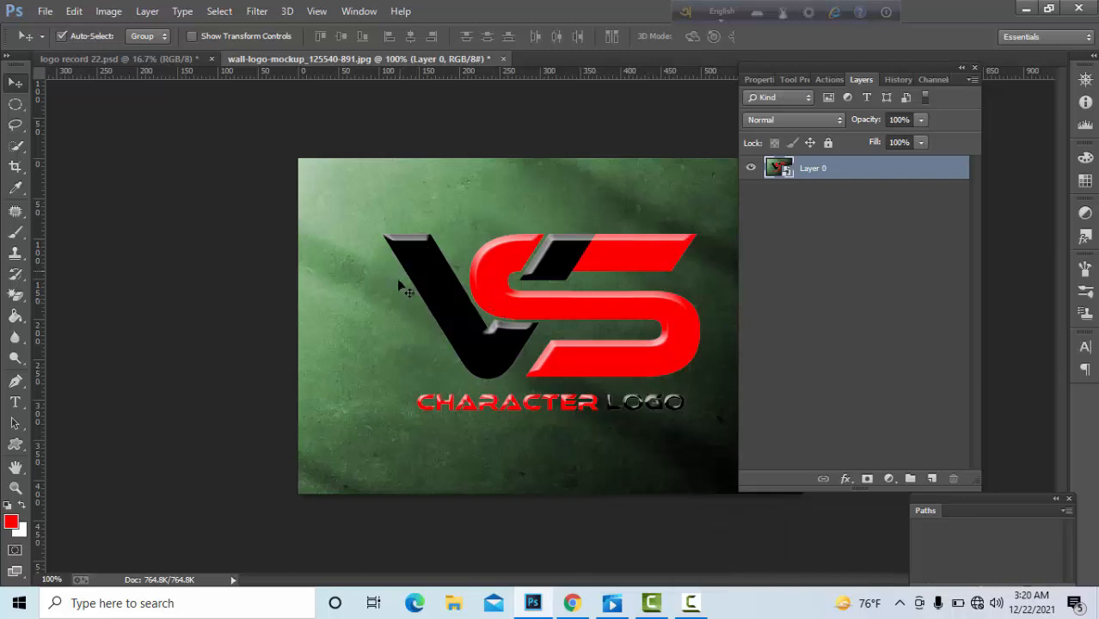